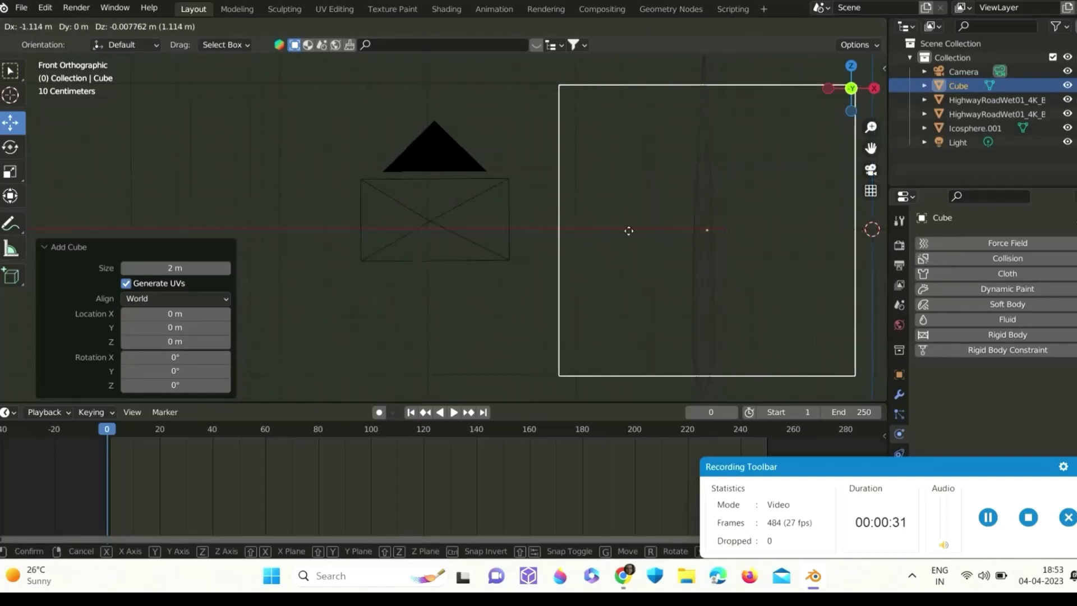
# - Center the cube around the camera and create an in-place duplicate of it scaled uniformly to about 0.959
pyautogui.moveTo(428, 194); pyautogui.dragTo(433, 52)
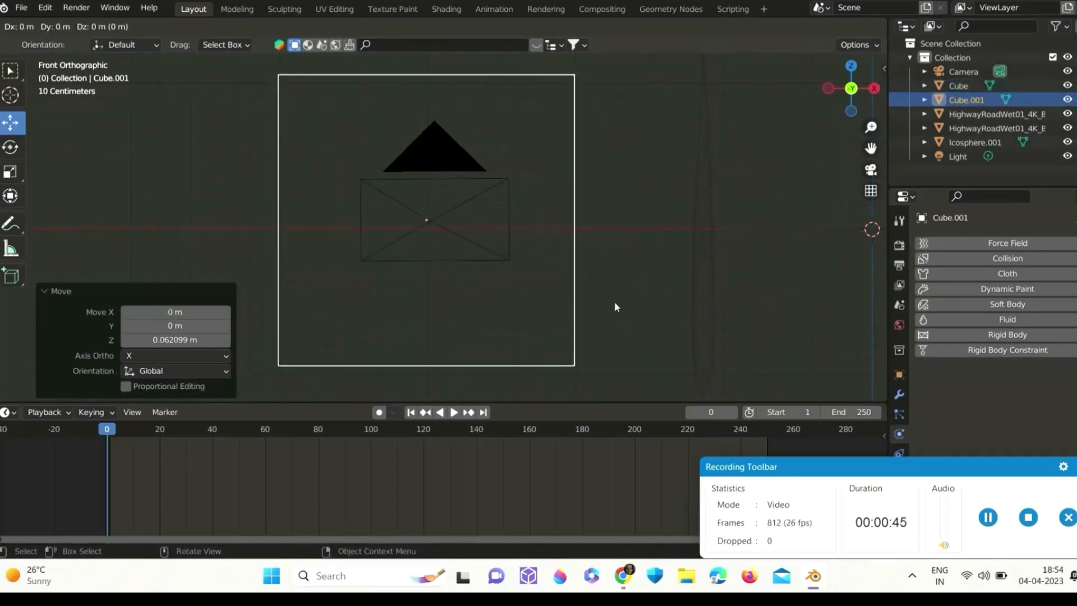
pyautogui.rightClick(614, 301)
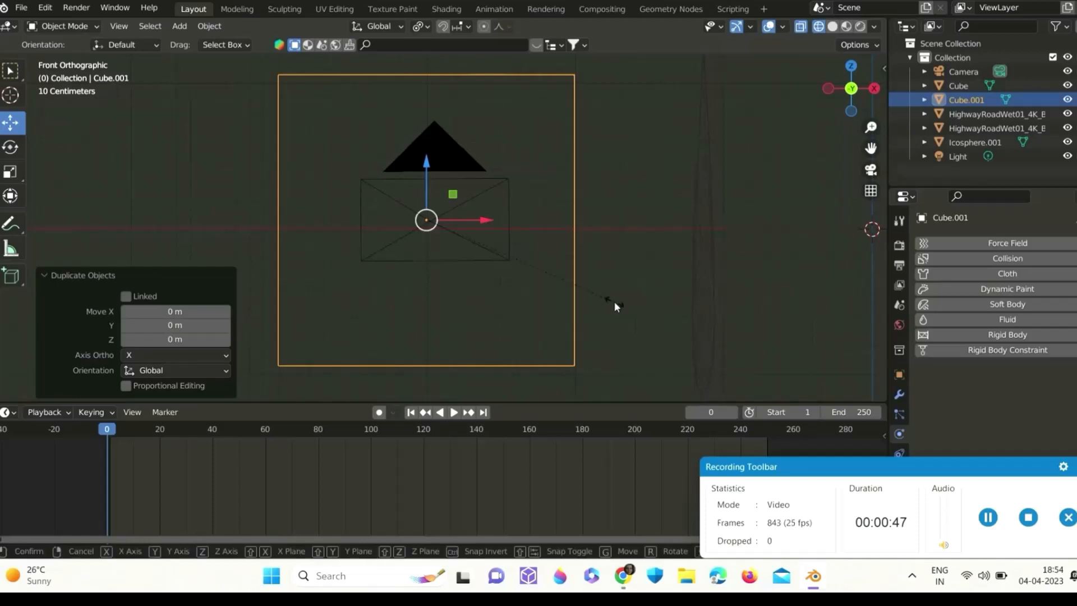
pyautogui.press('s')
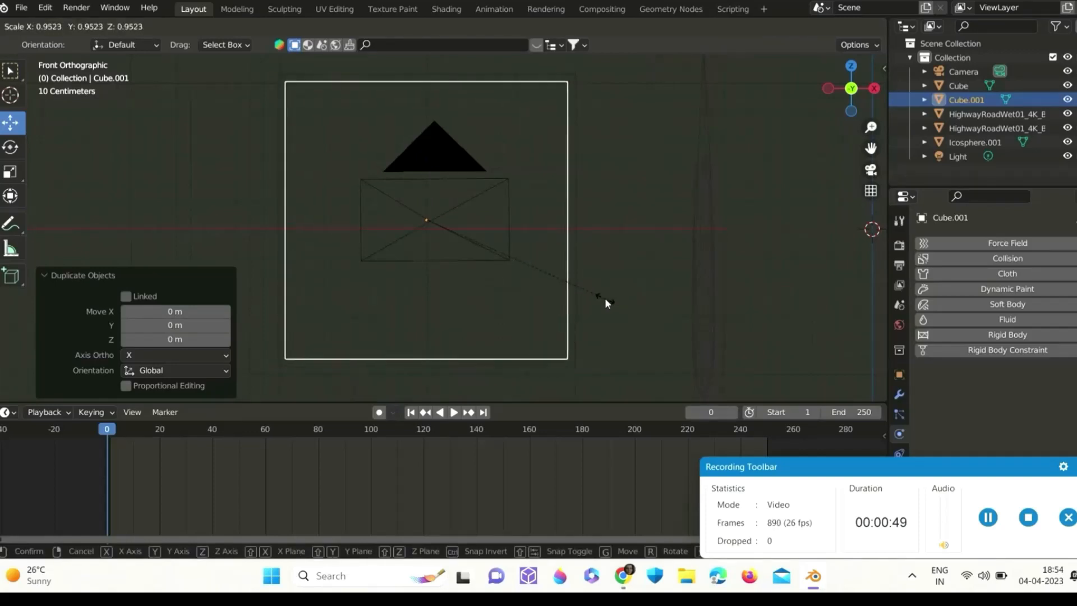
pyautogui.click(606, 298)
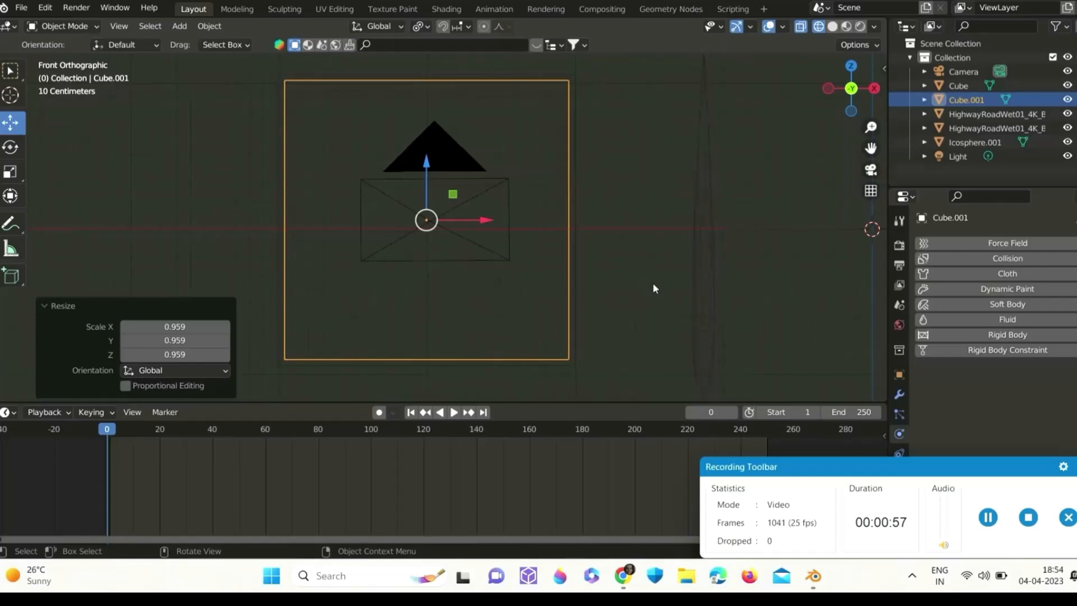
# - Flatten the smaller duplicate cube by scaling it along Z to about 0.187
pyautogui.click(575, 286)
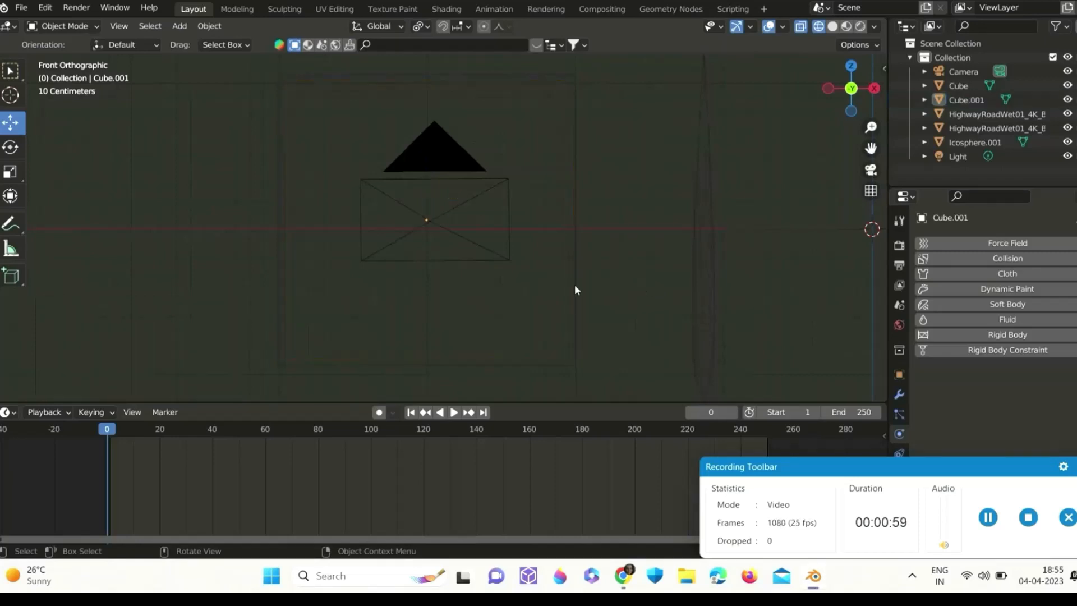
pyautogui.click(480, 360)
pyautogui.press('s')
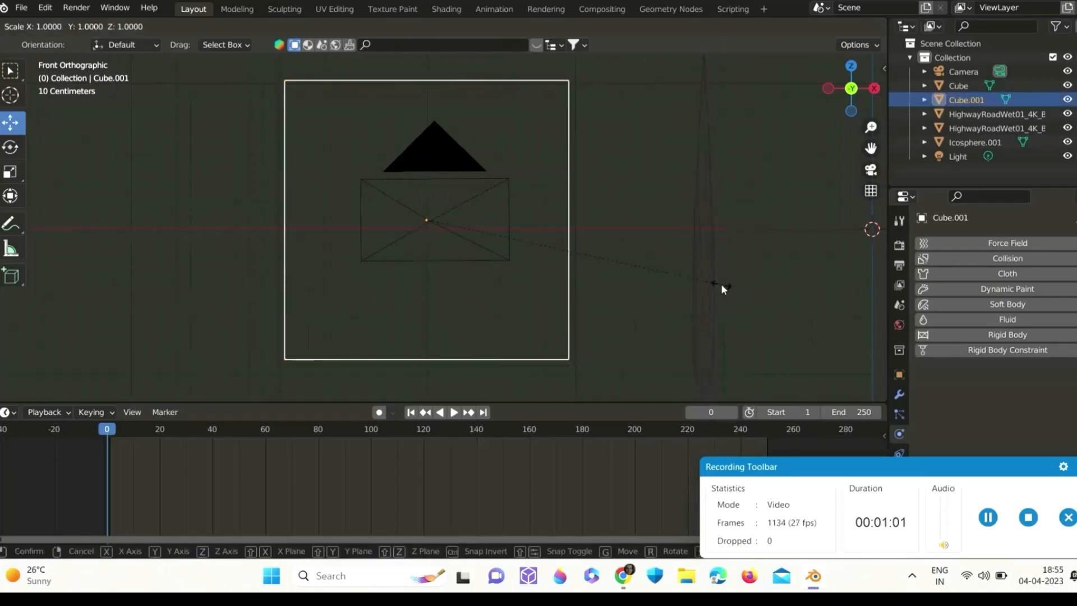
pyautogui.press('z')
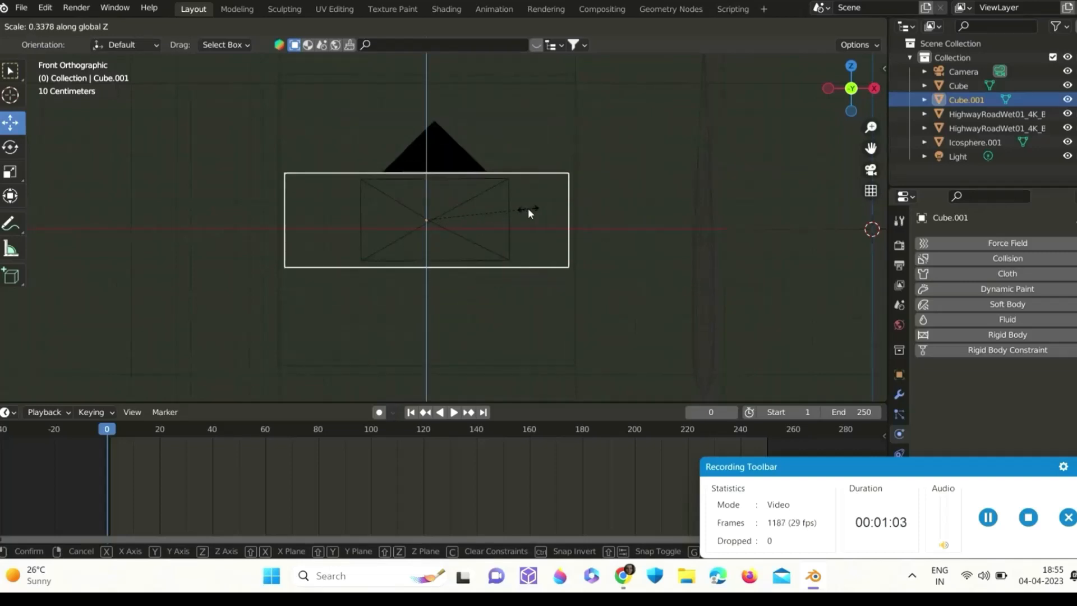
pyautogui.click(482, 226)
# - Lower the flattened cube to near the bottom of the larger cube and shift it about 0.008 m along X
pyautogui.scroll(2, 477, 252)
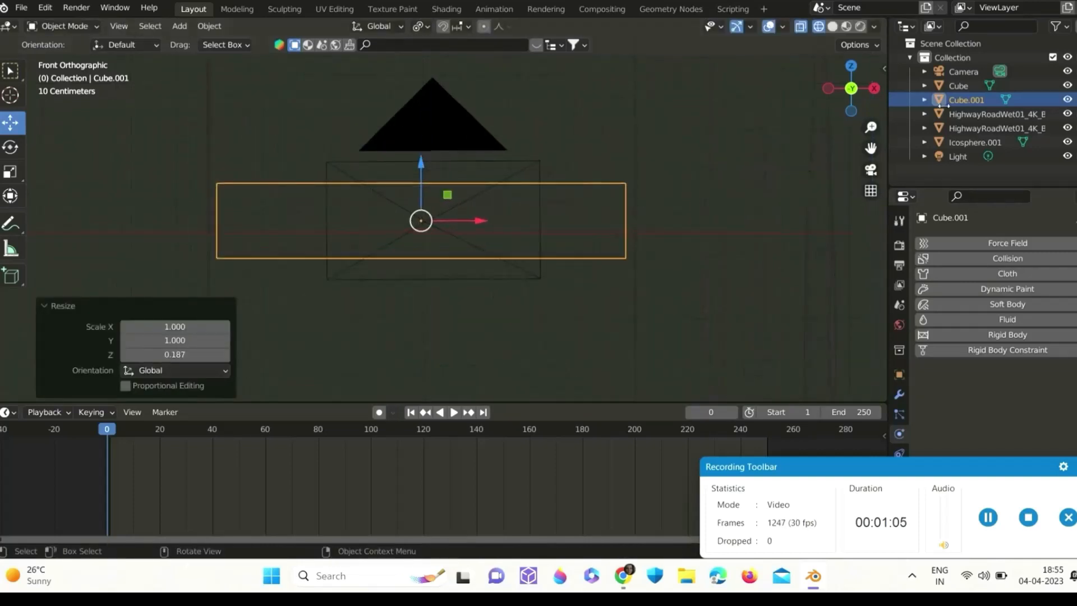
pyautogui.moveTo(871, 145); pyautogui.dragTo(889, 44)
pyautogui.moveTo(1, 37); pyautogui.dragTo(5, 32)
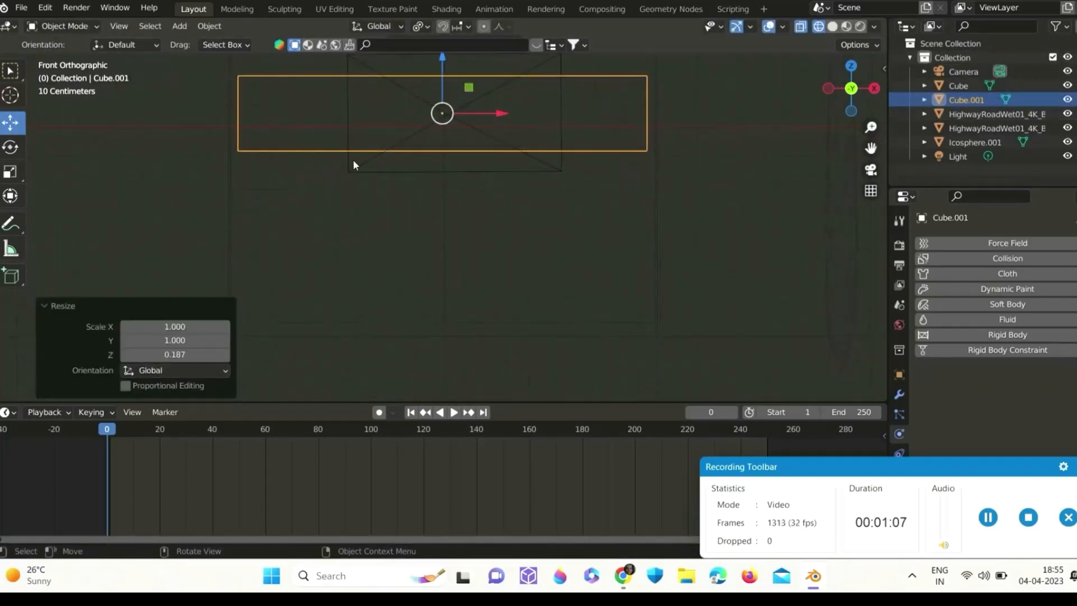
pyautogui.moveTo(448, 47); pyautogui.dragTo(519, 234)
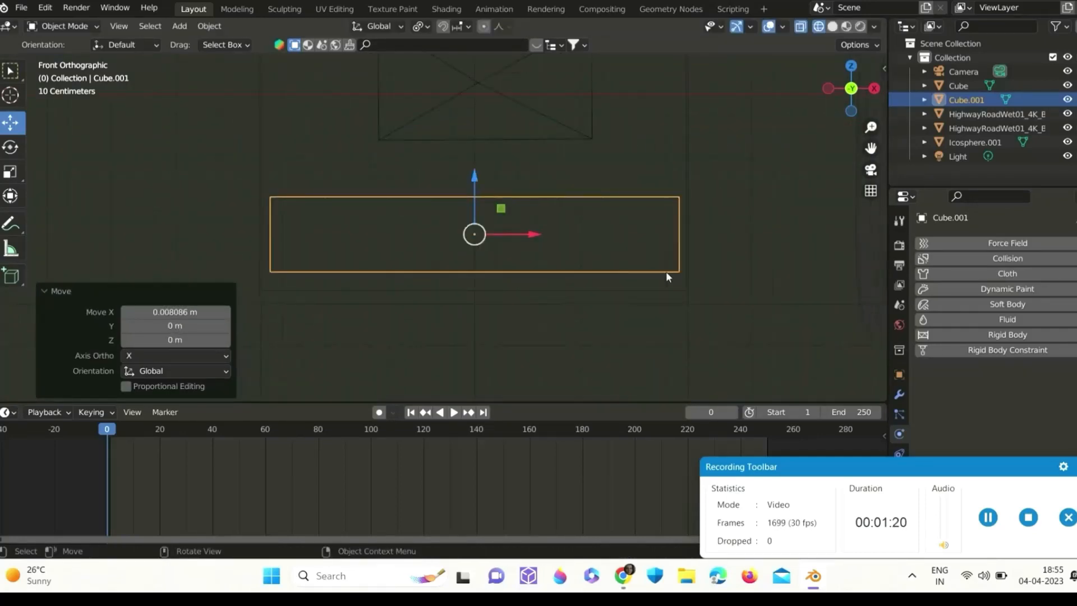
# - Enlarge the flattened cube uniformly by about 1.007 and again by 1.010, and shift it about -0.004 m along X
pyautogui.press('s')
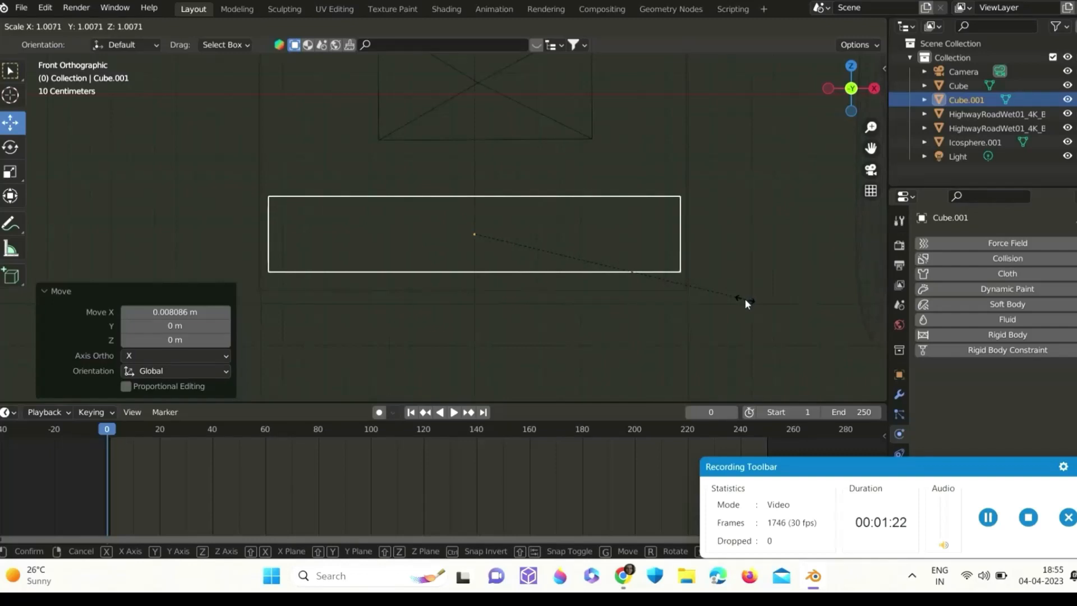
pyautogui.click(745, 298)
pyautogui.press('s')
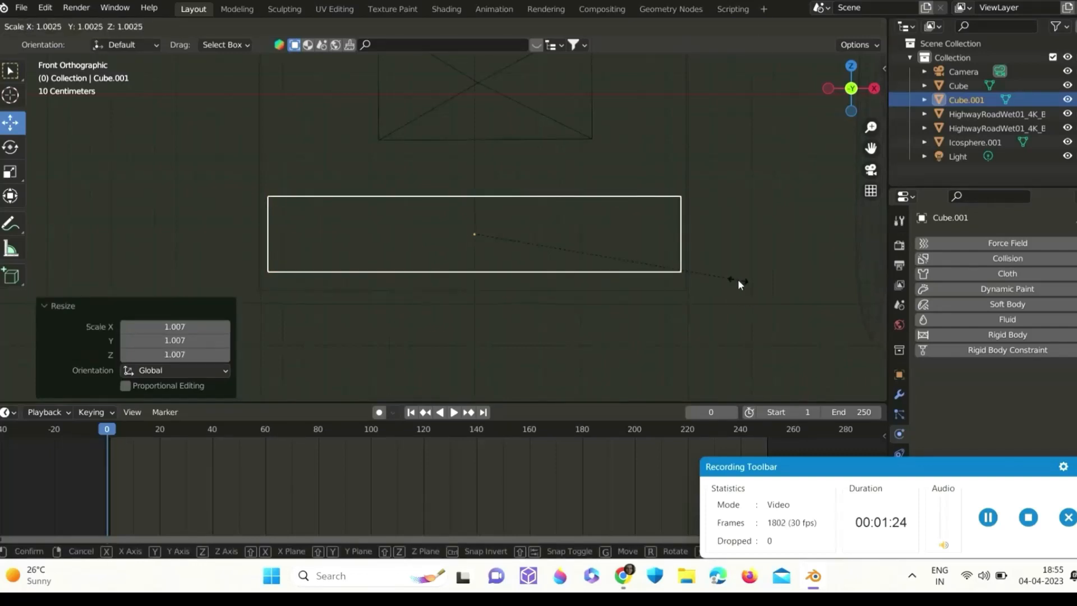
pyautogui.click(738, 282)
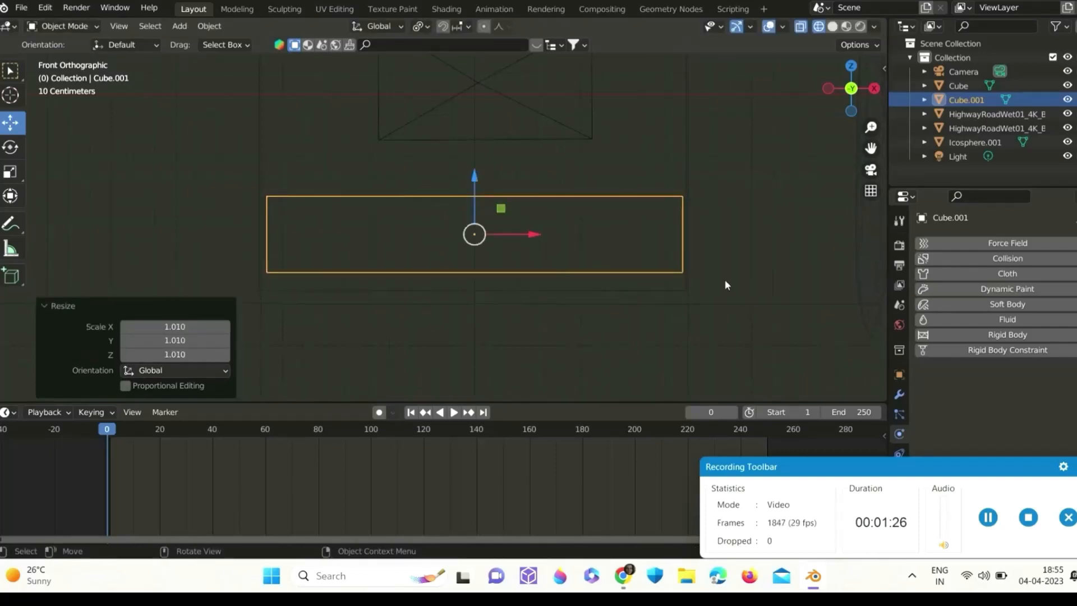
pyautogui.scroll(1, 673, 298)
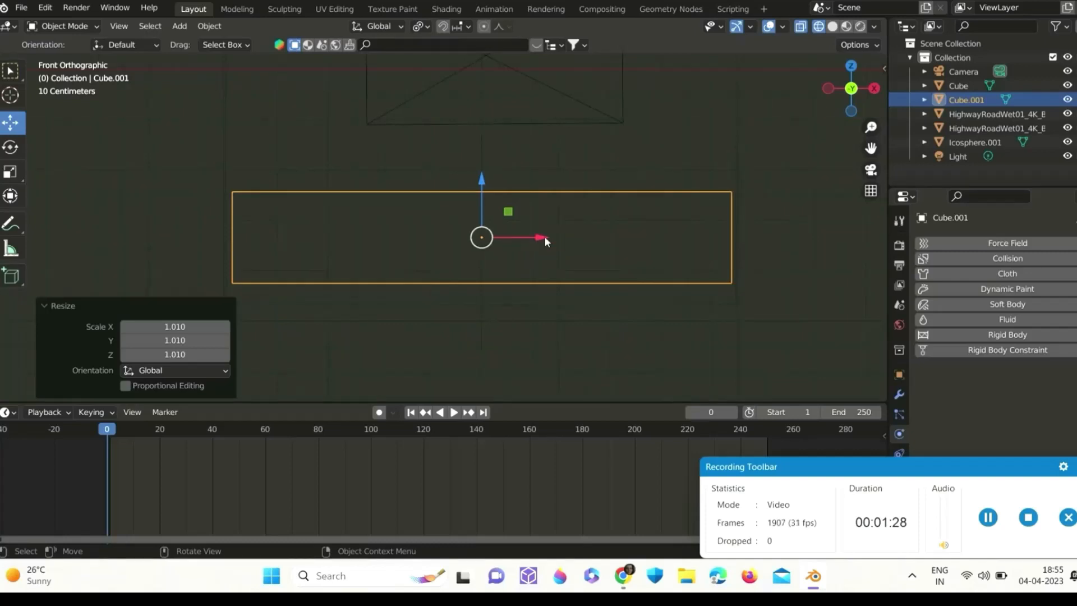
pyautogui.moveTo(537, 238); pyautogui.dragTo(536, 241)
# - Add Fluid physics to the larger cube and make it a Domain with domain type Liquid
pyautogui.scroll(-3, 610, 193)
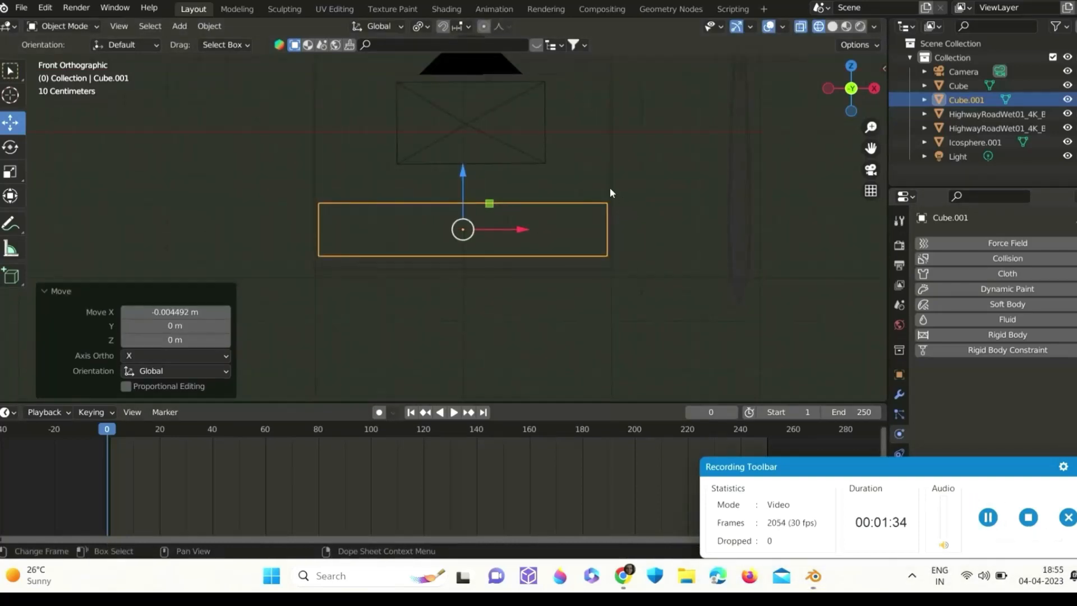
pyautogui.click(608, 160)
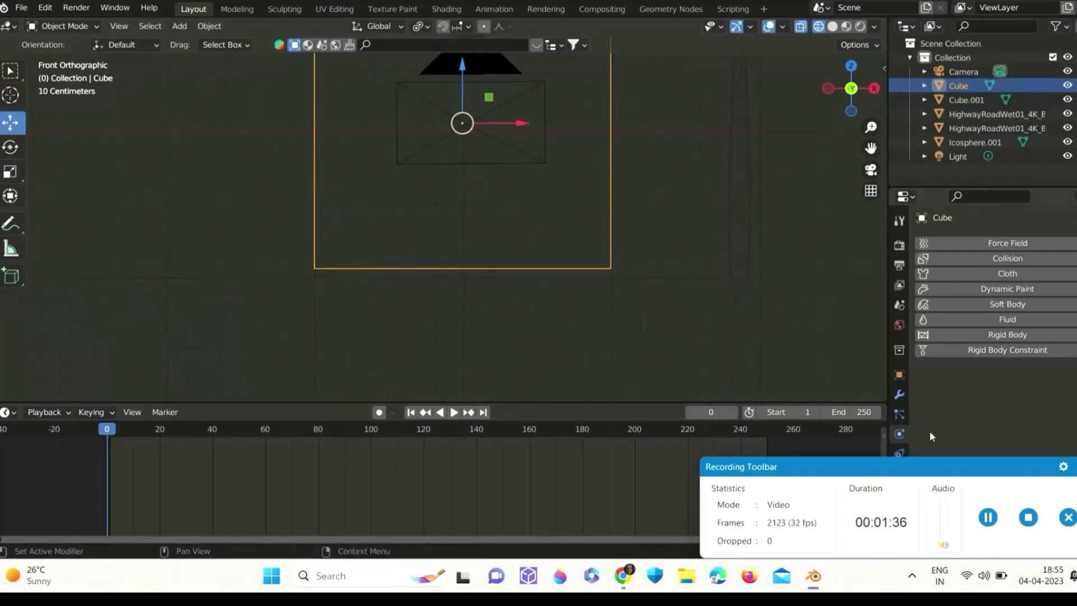
pyautogui.click(1007, 318)
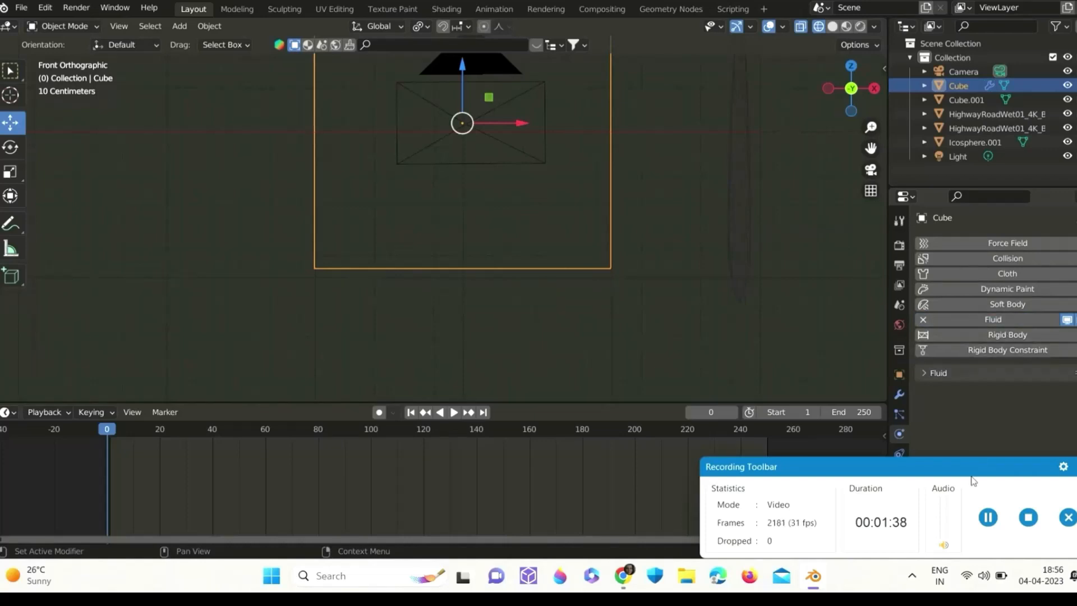
pyautogui.moveTo(973, 469); pyautogui.dragTo(697, 445)
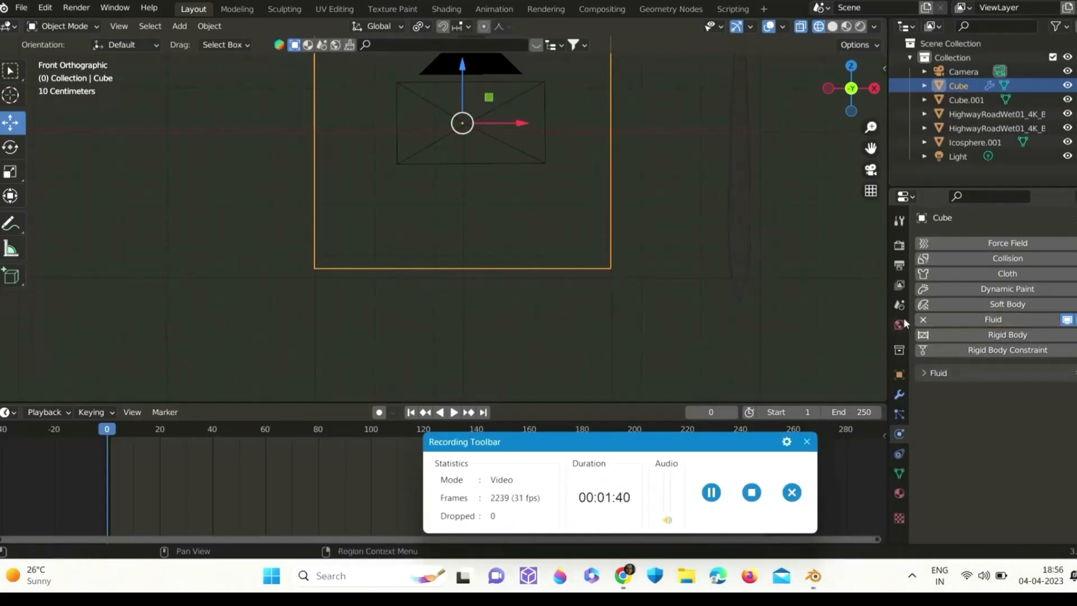
pyautogui.click(920, 375)
pyautogui.click(1006, 395)
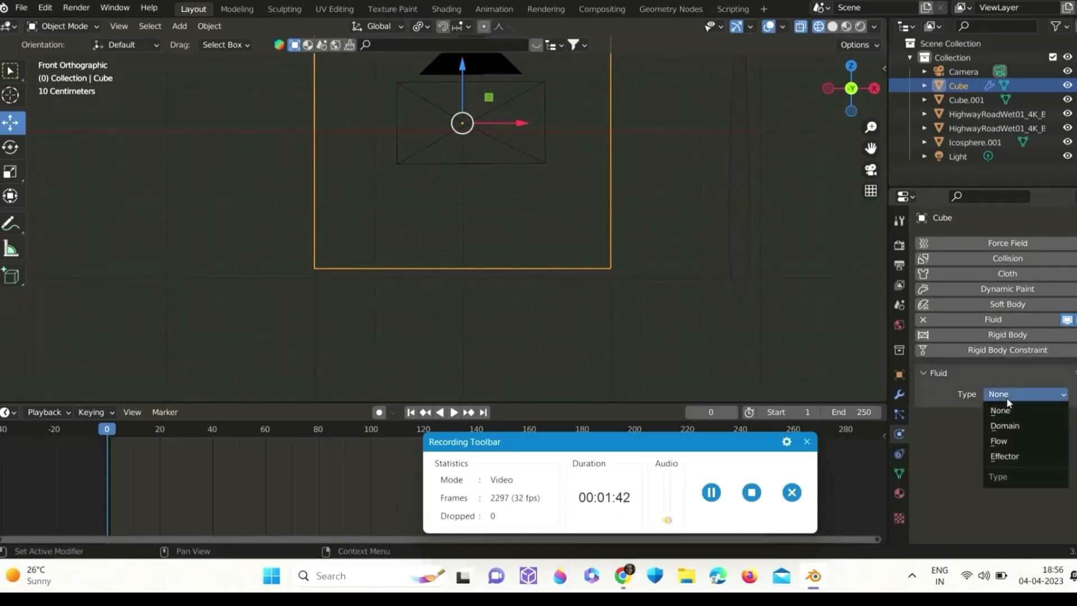
pyautogui.click(1004, 425)
pyautogui.scroll(-3, 1015, 429)
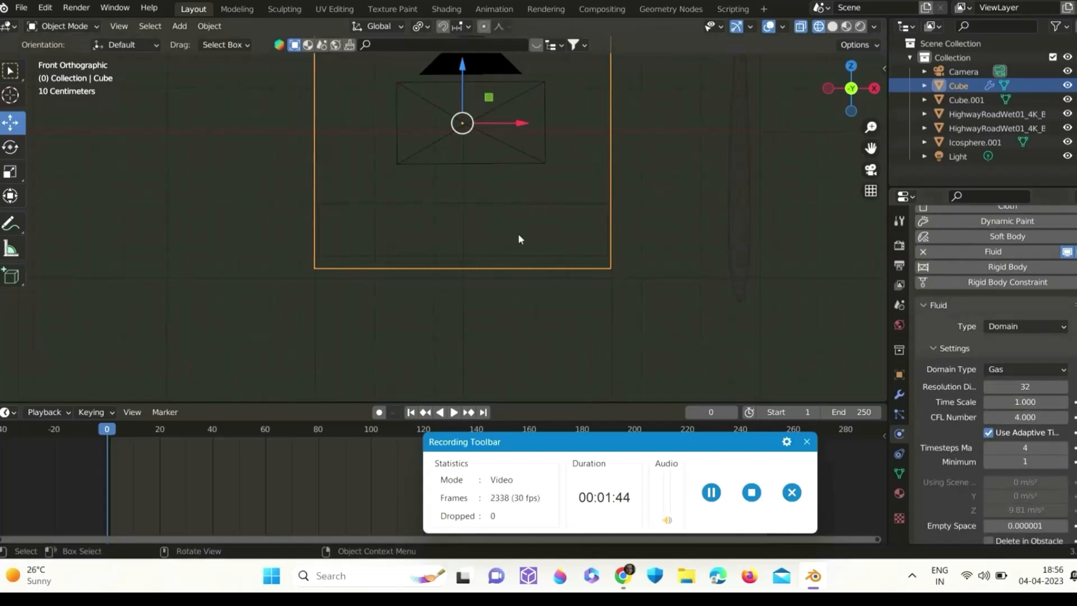
pyautogui.click(1012, 371)
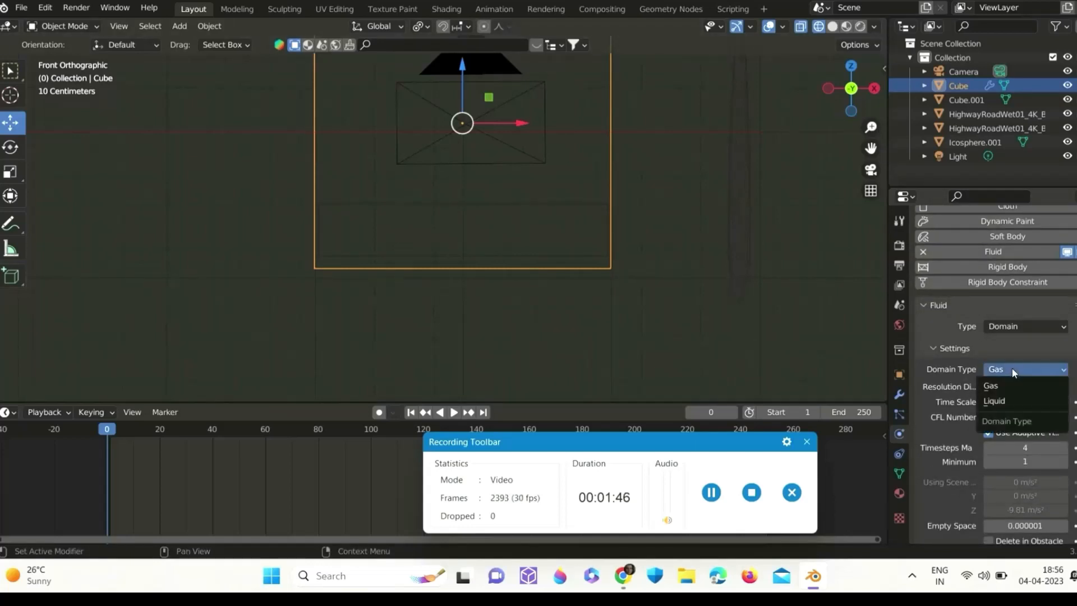
pyautogui.click(1007, 406)
# - Set the liquid domain's resolution divisions to 100 and its time scale to 0.5
pyautogui.scroll(-2, 1007, 410)
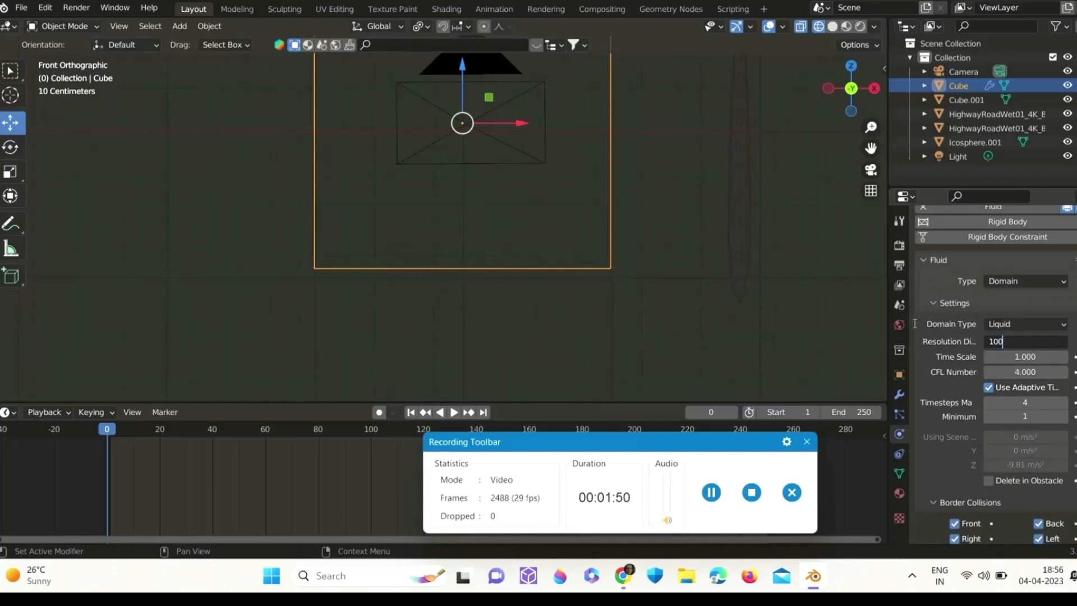
pyautogui.press('Return')
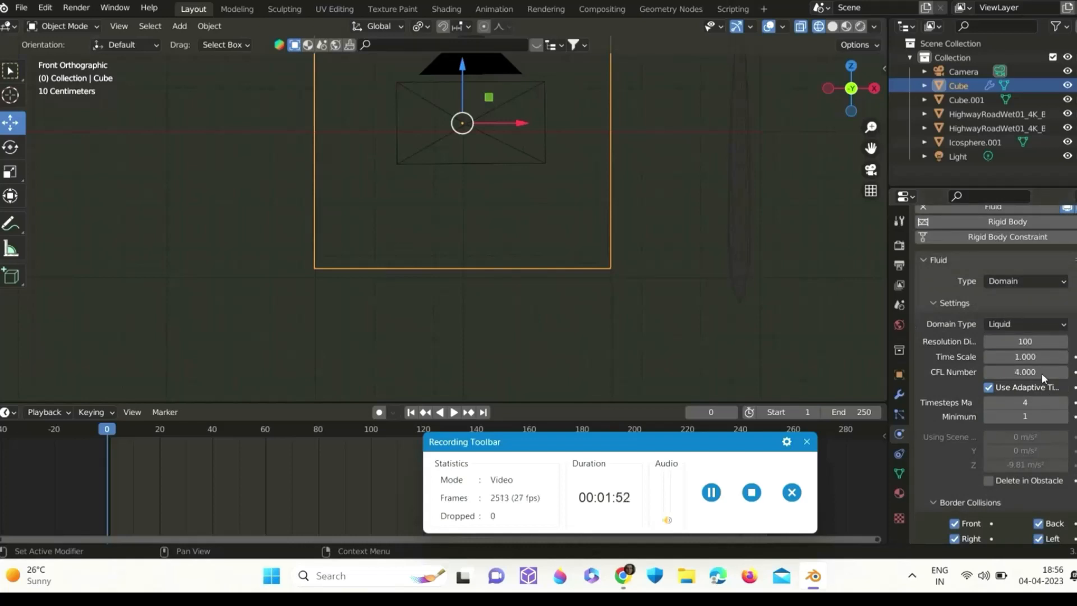
pyautogui.click(1003, 356)
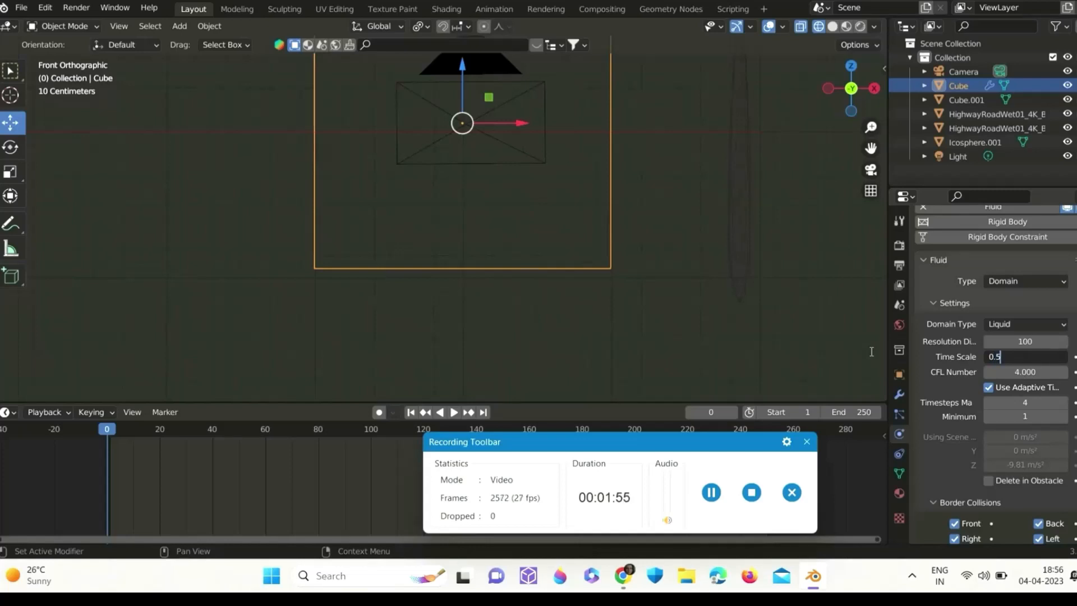
pyautogui.write('0.5')
pyautogui.press('Return')
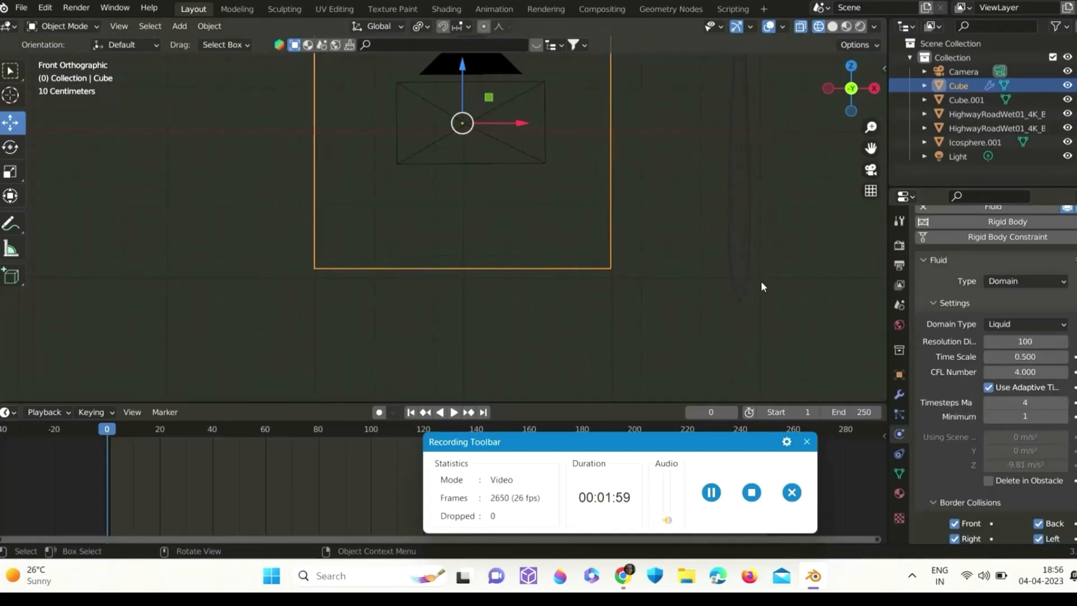
pyautogui.scroll(-14, 1043, 396)
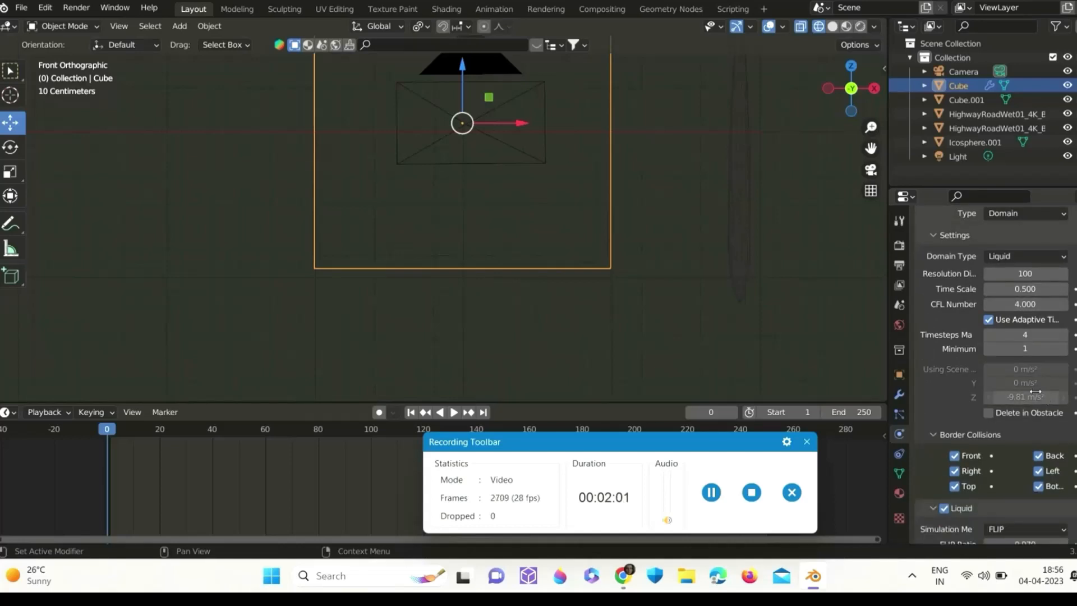
pyautogui.scroll(-7, 1020, 360)
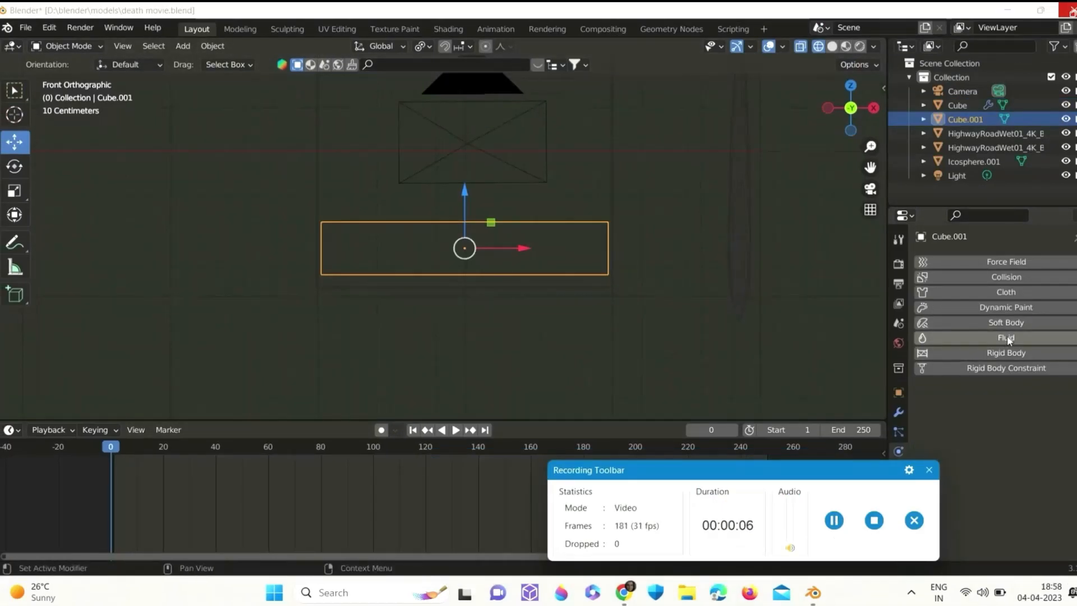
# - Add Fluid physics to the flattened cube as a Flow object with flow type Liquid
pyautogui.click(1006, 338)
pyautogui.click(1018, 411)
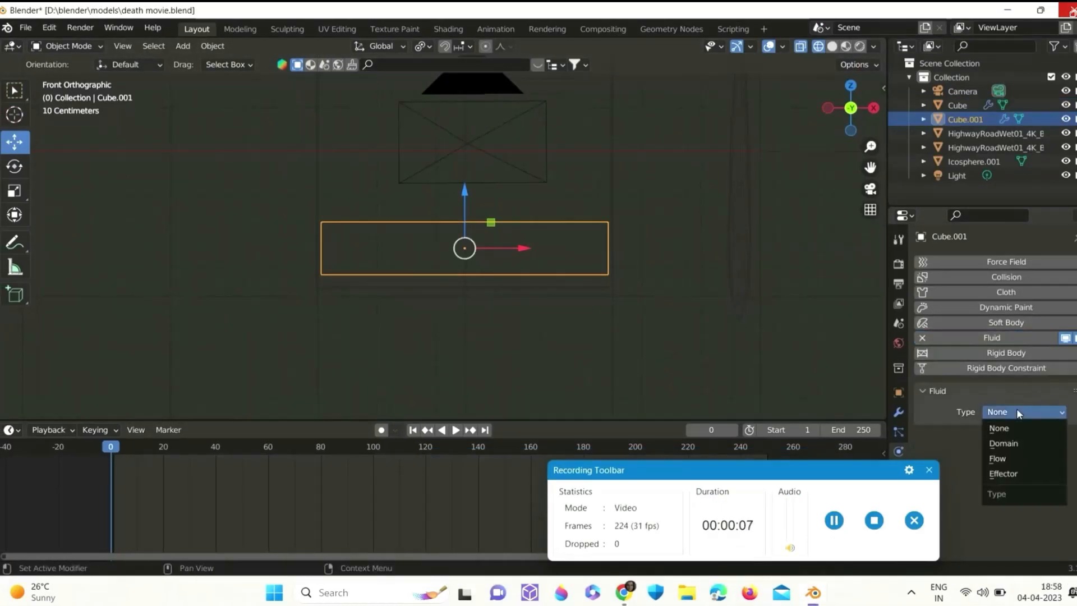
pyautogui.click(1004, 460)
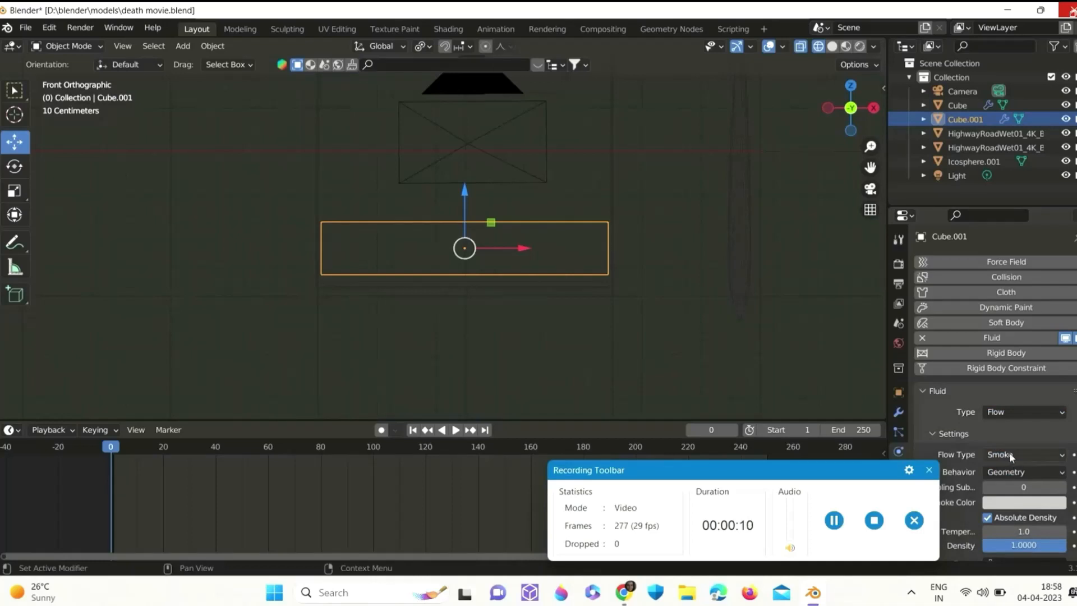
pyautogui.click(1009, 453)
pyautogui.click(1015, 517)
pyautogui.scroll(-5, 1031, 487)
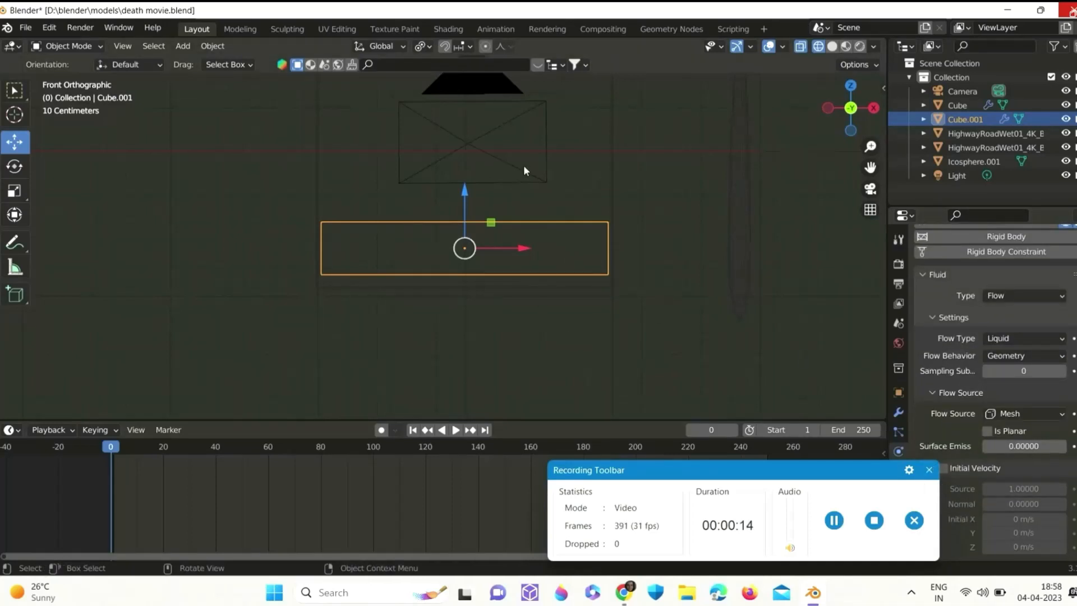
# - Set the larger domain cube's fluid cache end frame to 25 and its volume format to Uni Cache
pyautogui.click(614, 159)
pyautogui.scroll(-20, 1007, 434)
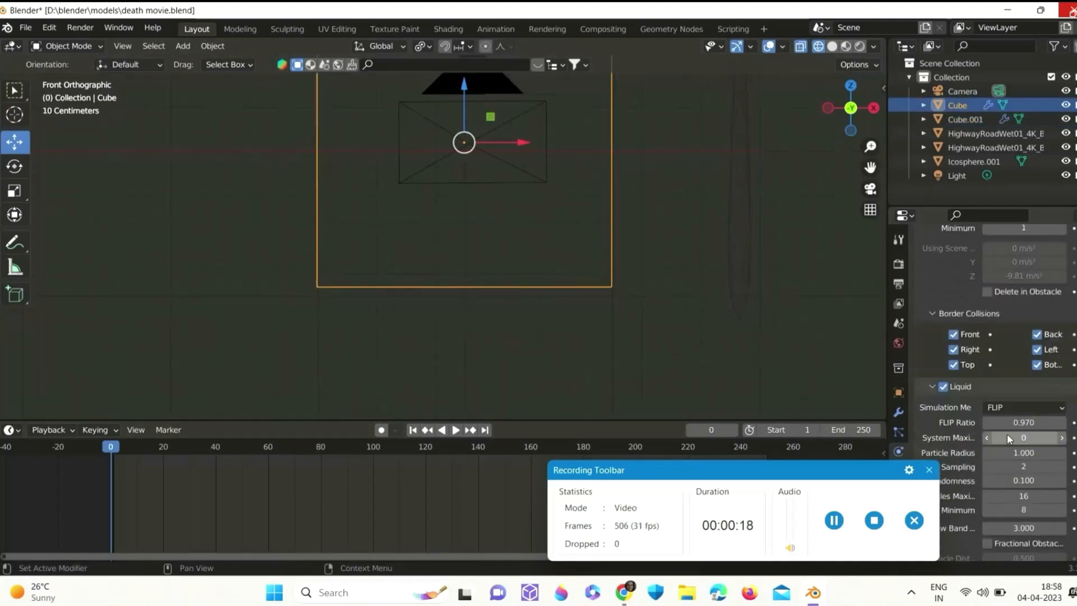
pyautogui.scroll(-8, 1060, 480)
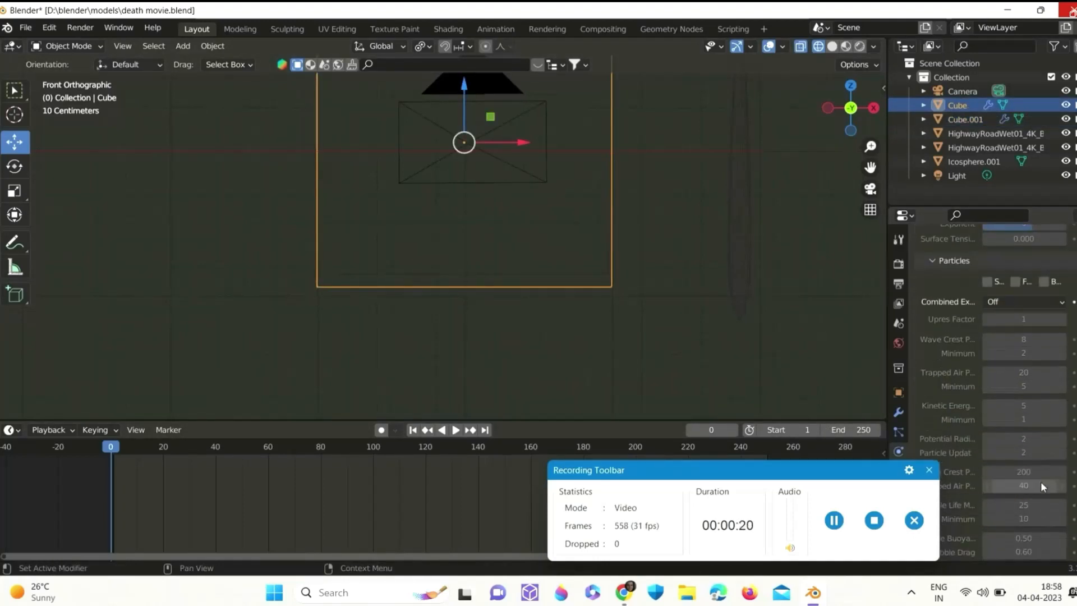
pyautogui.scroll(10, 1040, 481)
pyautogui.scroll(-15, 1041, 481)
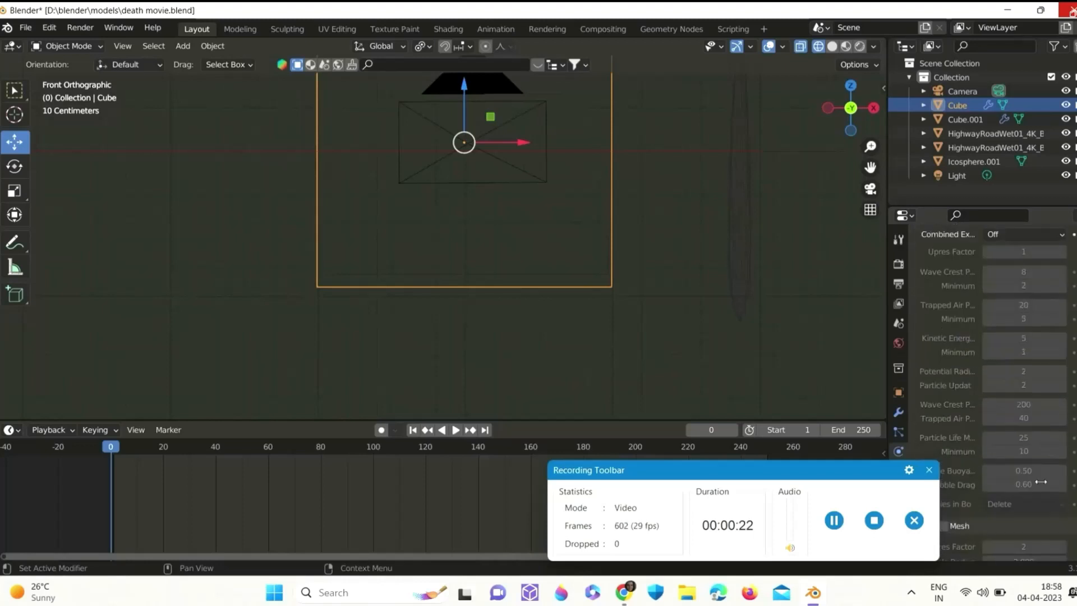
pyautogui.scroll(-3, 1040, 480)
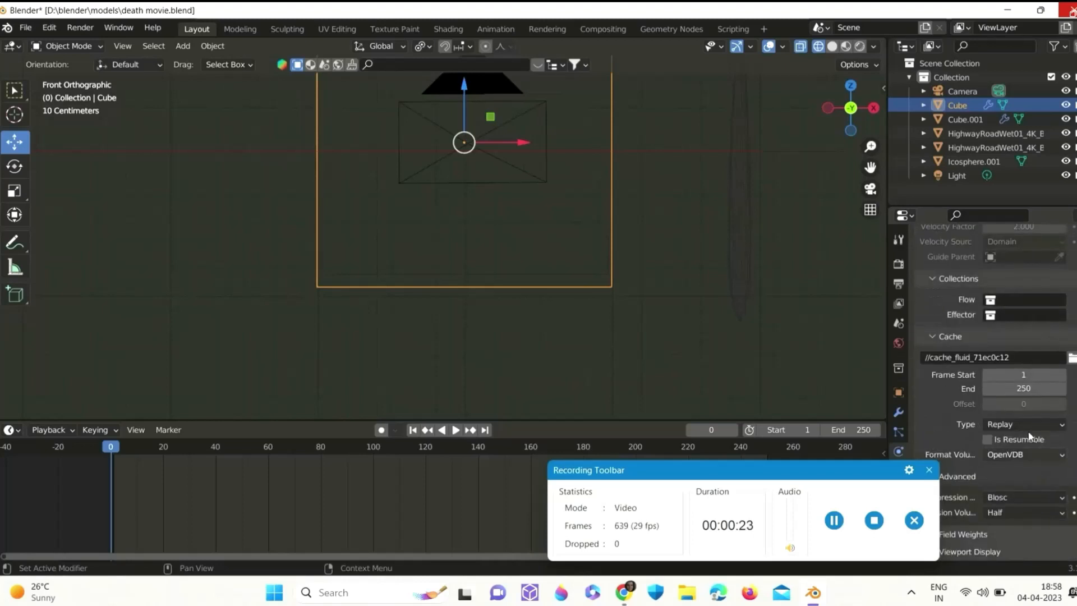
pyautogui.doubleClick(1023, 388)
pyautogui.press('Return')
pyautogui.click(1024, 457)
pyautogui.click(1024, 472)
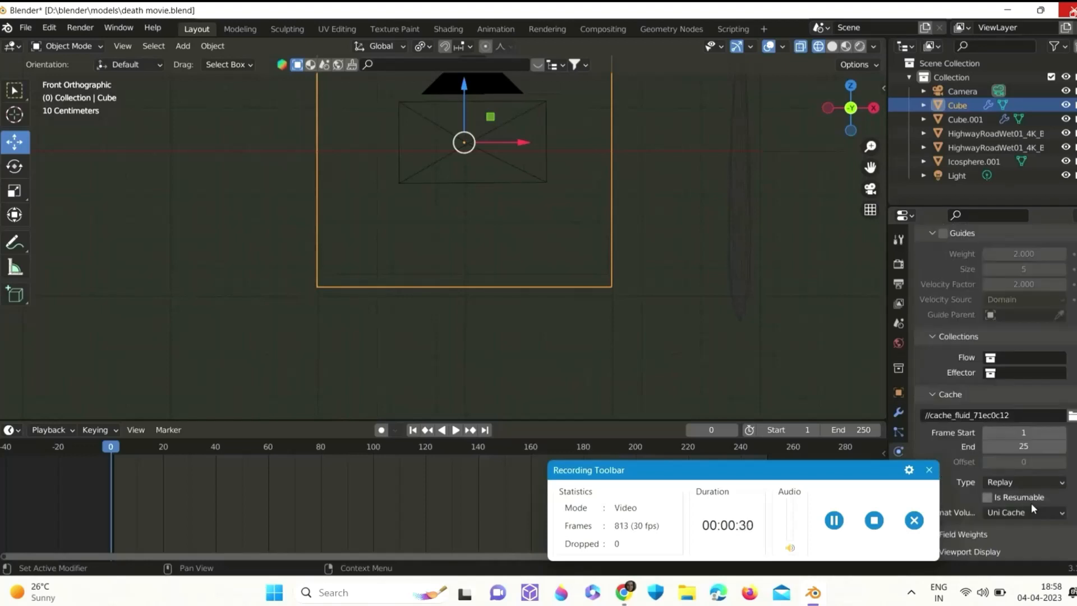
# - Set the liquid domain's cache type to All and bake the entire fluid simulation
pyautogui.click(1024, 486)
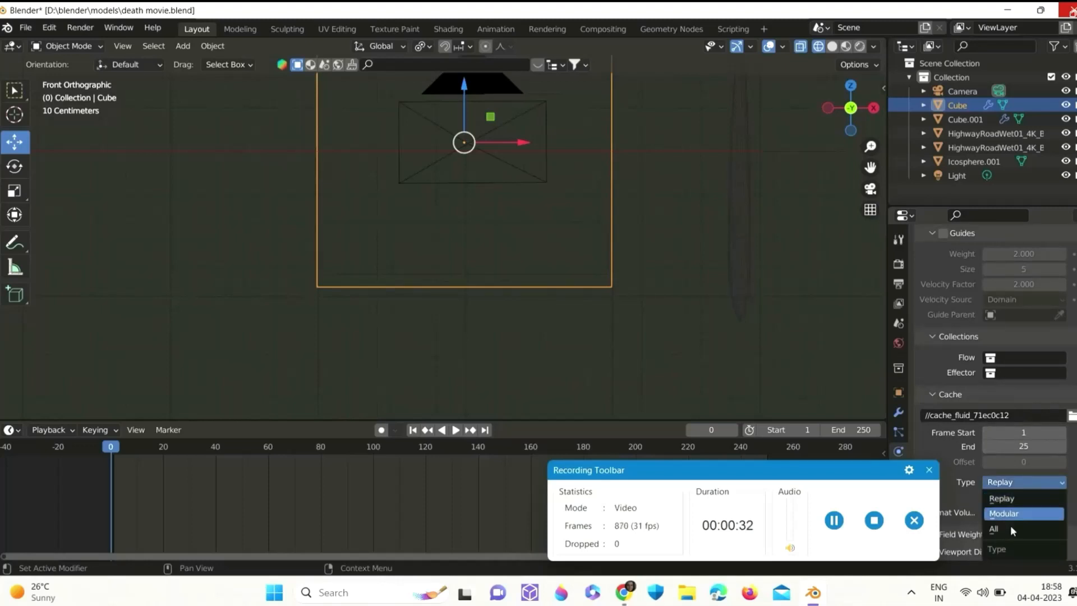
pyautogui.click(1012, 527)
pyautogui.scroll(10, 1012, 460)
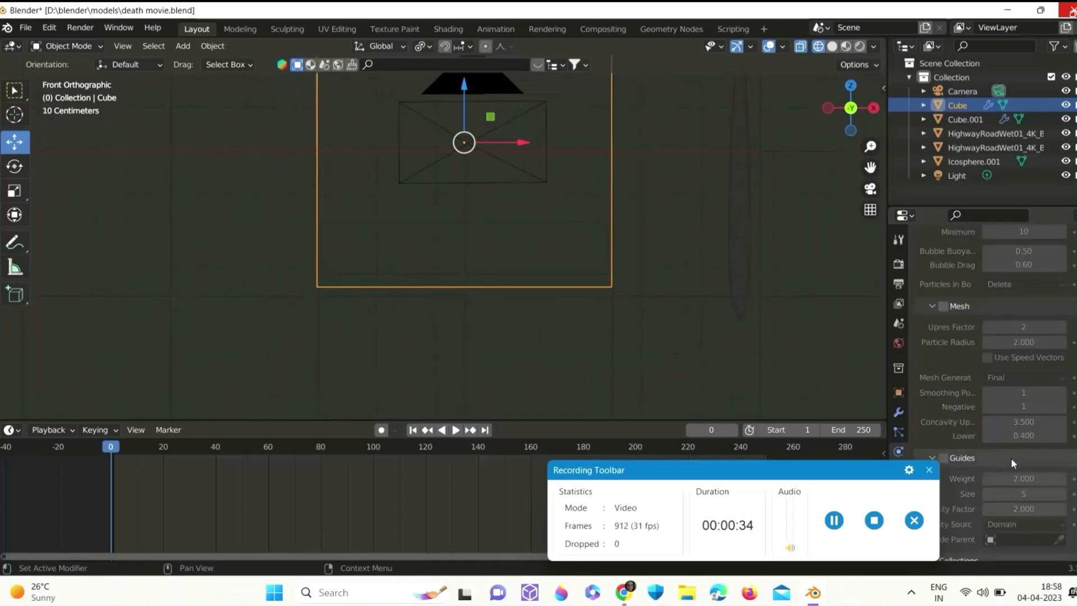
pyautogui.scroll(4, 1011, 457)
pyautogui.scroll(10, 1021, 438)
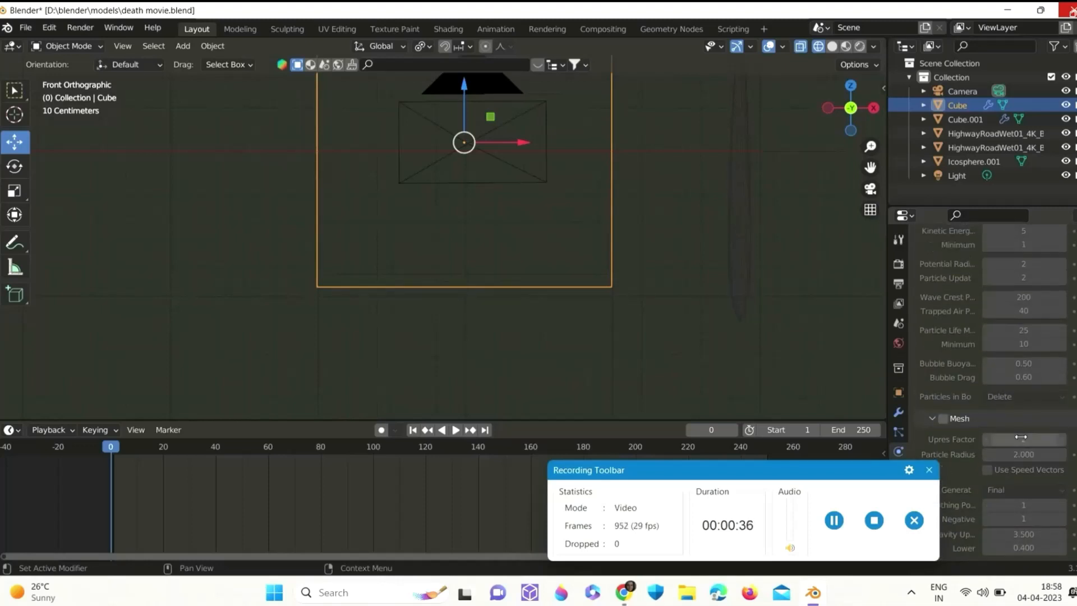
pyautogui.scroll(7, 1021, 463)
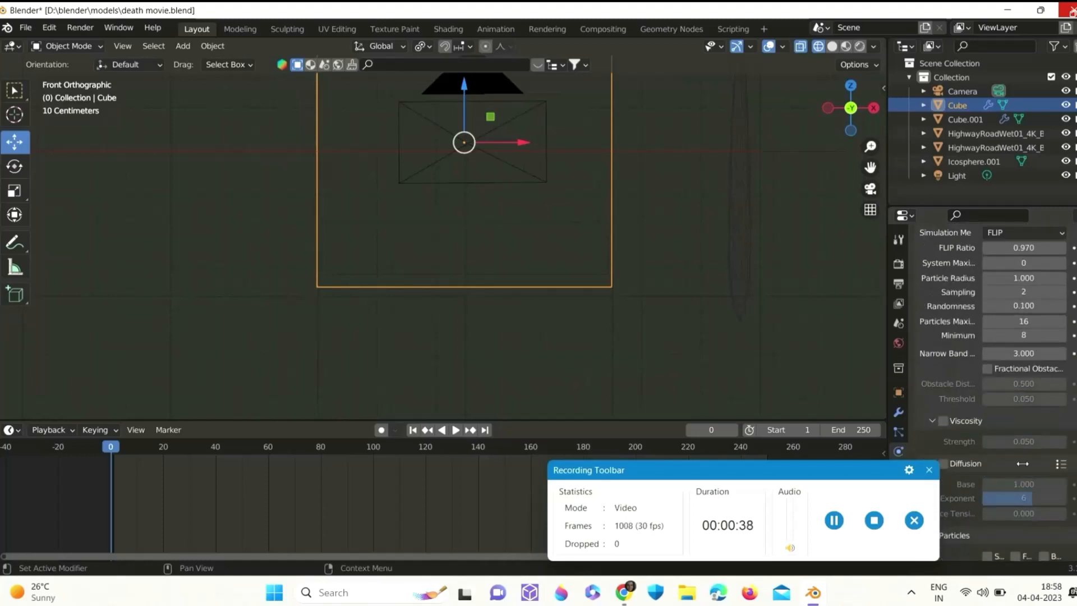
pyautogui.scroll(5, 1022, 464)
pyautogui.scroll(8, 1038, 471)
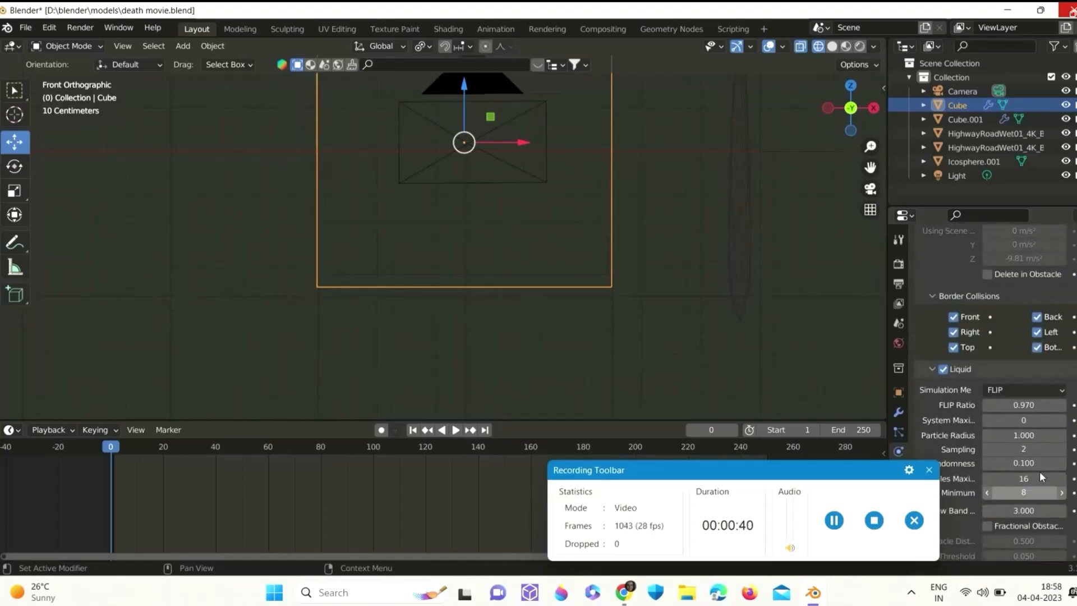
pyautogui.scroll(-4, 1041, 472)
pyautogui.scroll(-20, 1040, 472)
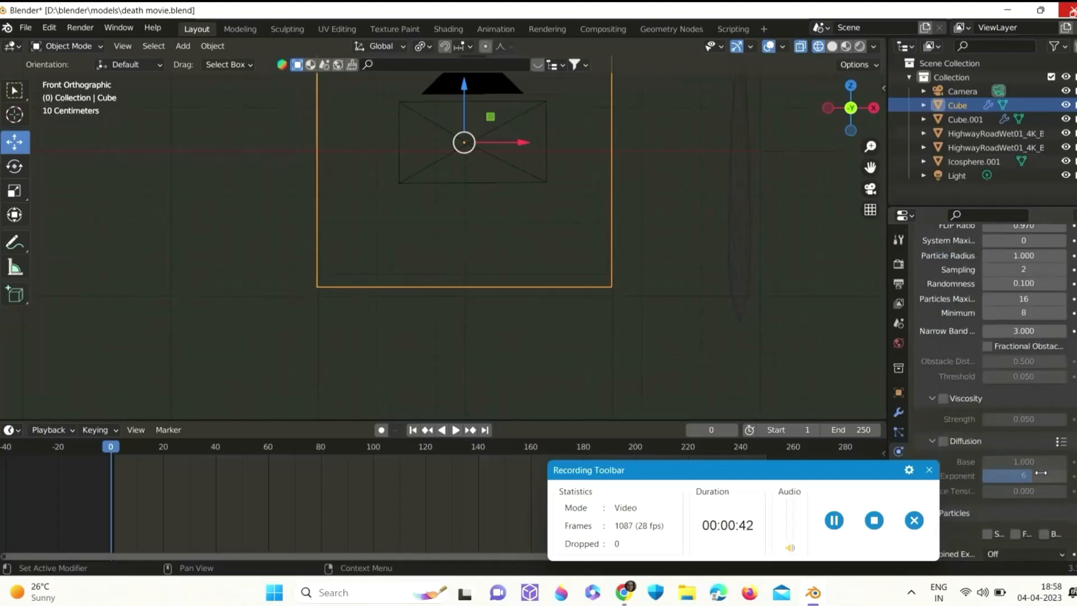
pyautogui.scroll(-4, 1040, 472)
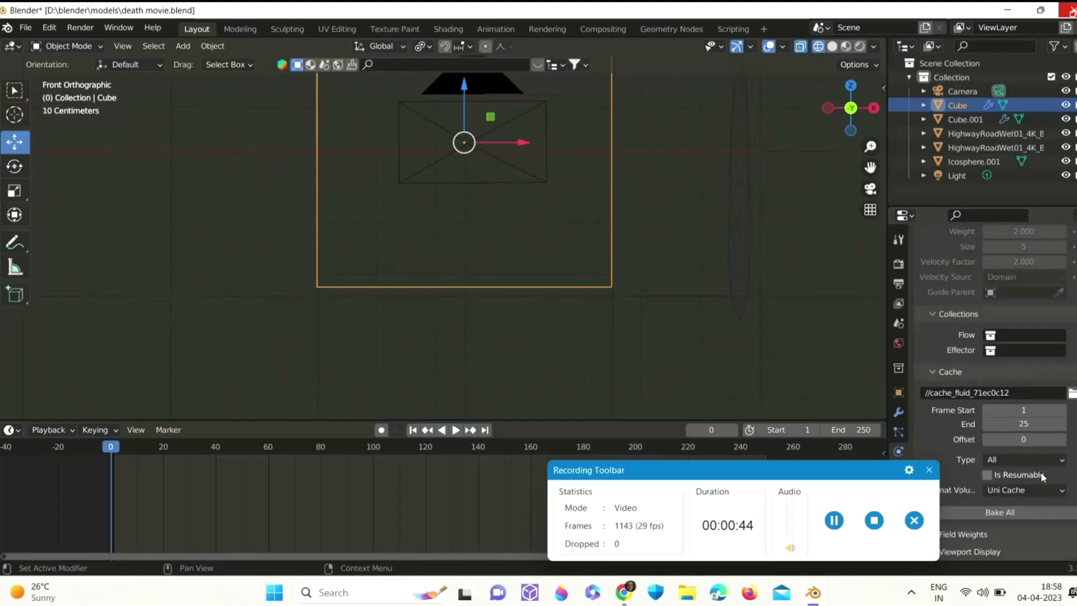
pyautogui.click(1014, 514)
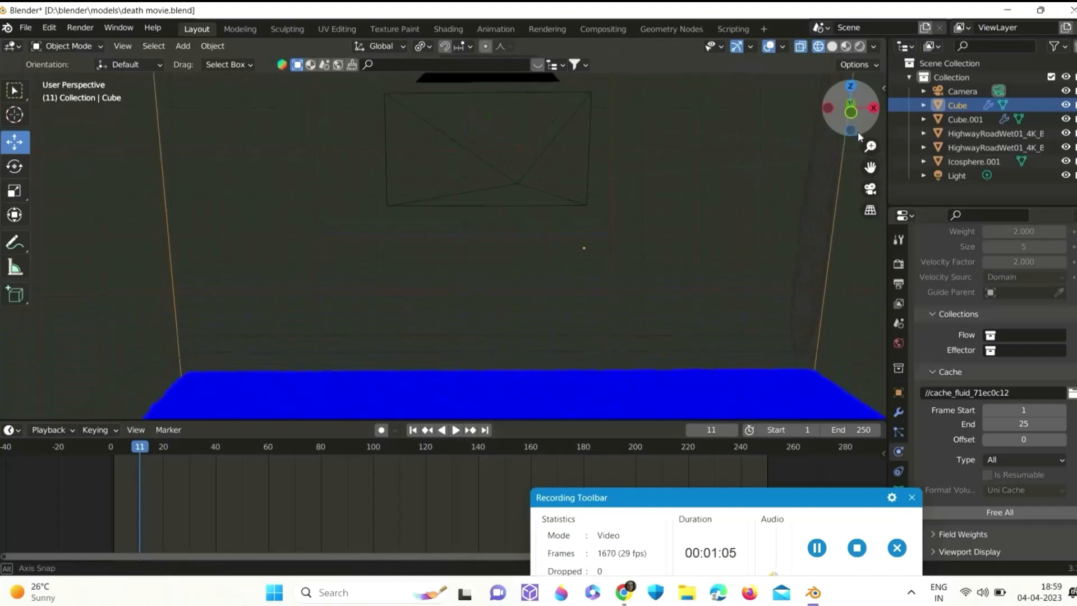
pyautogui.moveTo(852, 107); pyautogui.dragTo(811, 82)
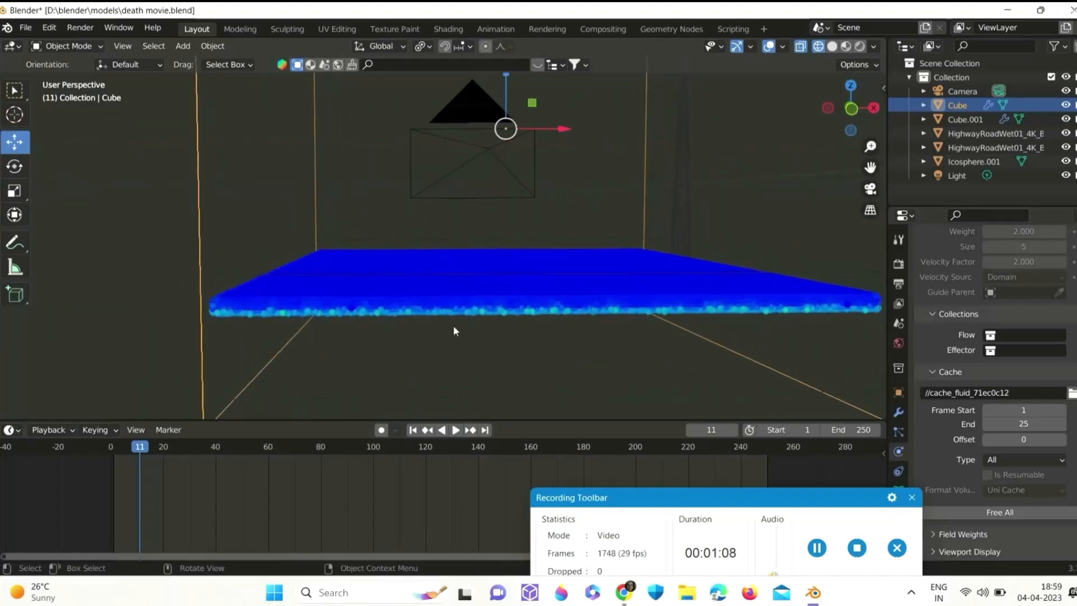
pyautogui.scroll(2, 562, 293)
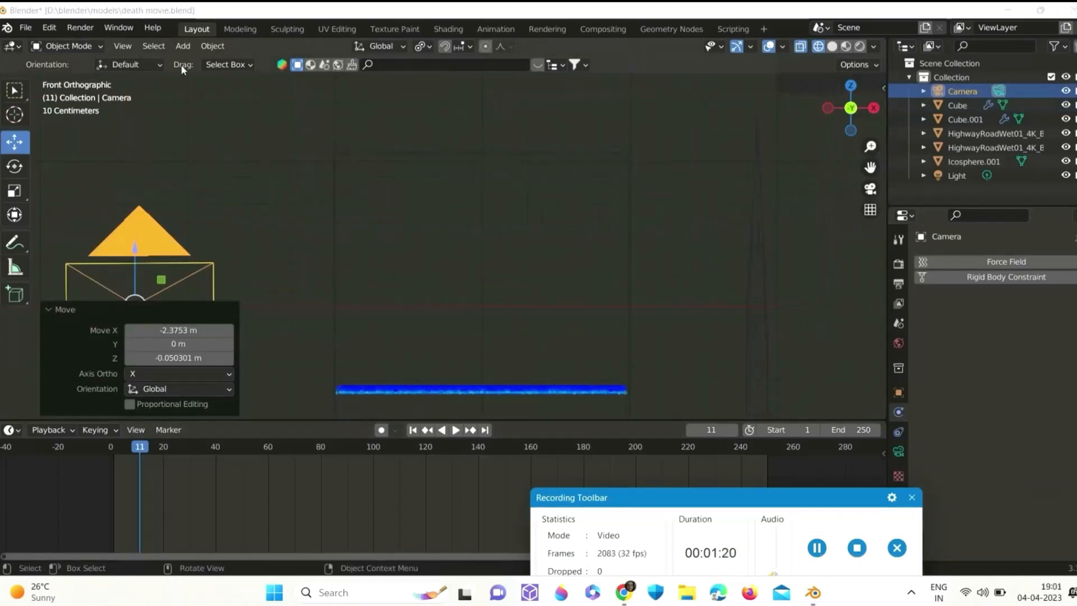
# - Add an ico sphere, centre it horizontally over the liquid, and scale it down uniformly to about 0.059
pyautogui.click(182, 45)
pyautogui.moveTo(190, 62)
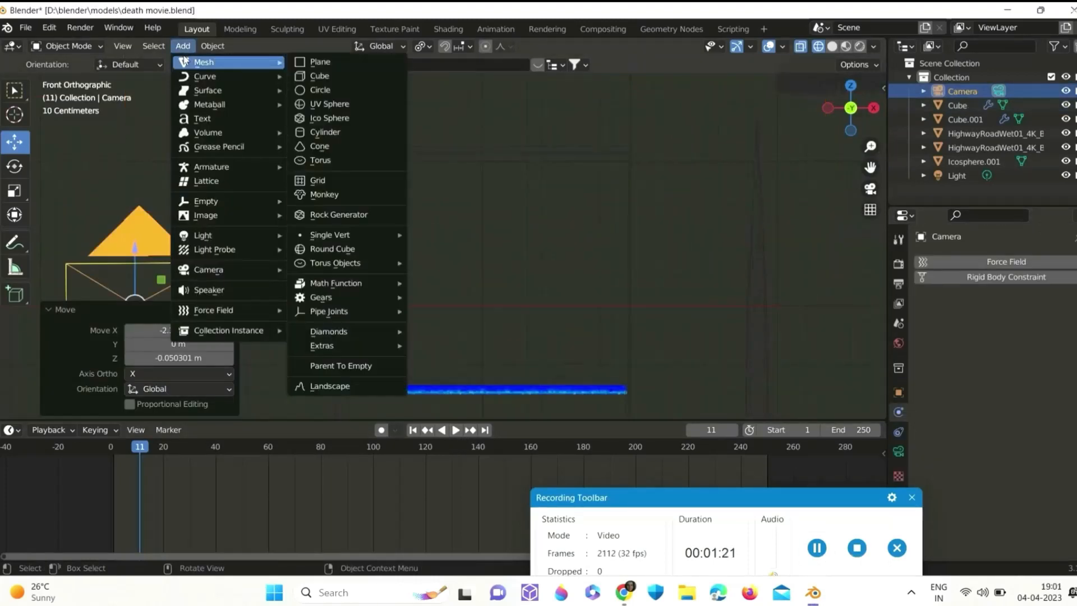
pyautogui.click(331, 117)
pyautogui.scroll(-3, 856, 334)
pyautogui.moveTo(735, 281); pyautogui.dragTo(538, 306)
pyautogui.scroll(4, 659, 296)
pyautogui.press('s')
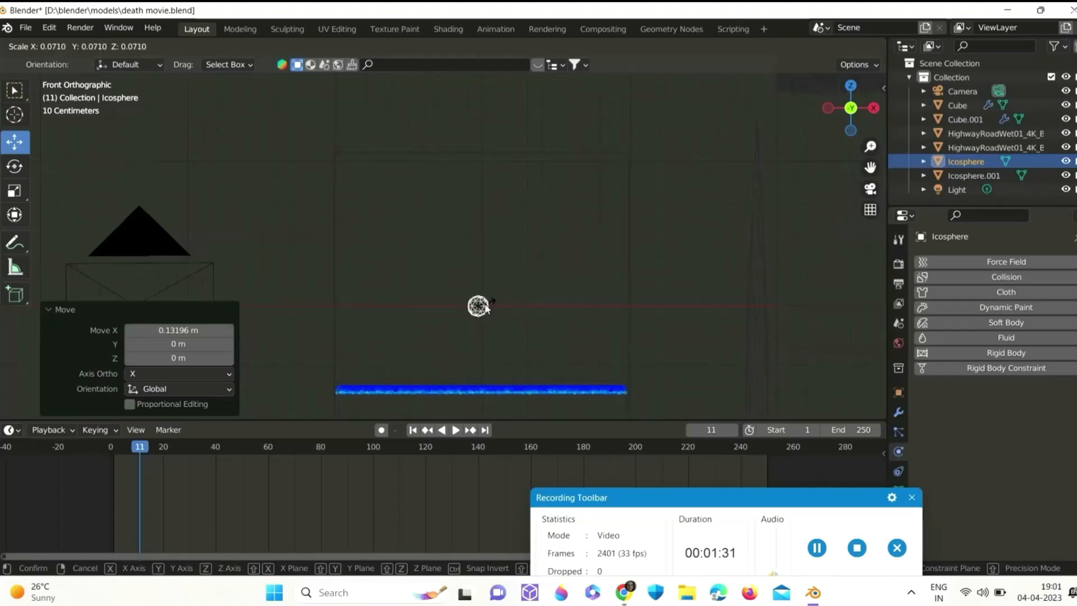
pyautogui.click(487, 308)
pyautogui.scroll(4, 487, 309)
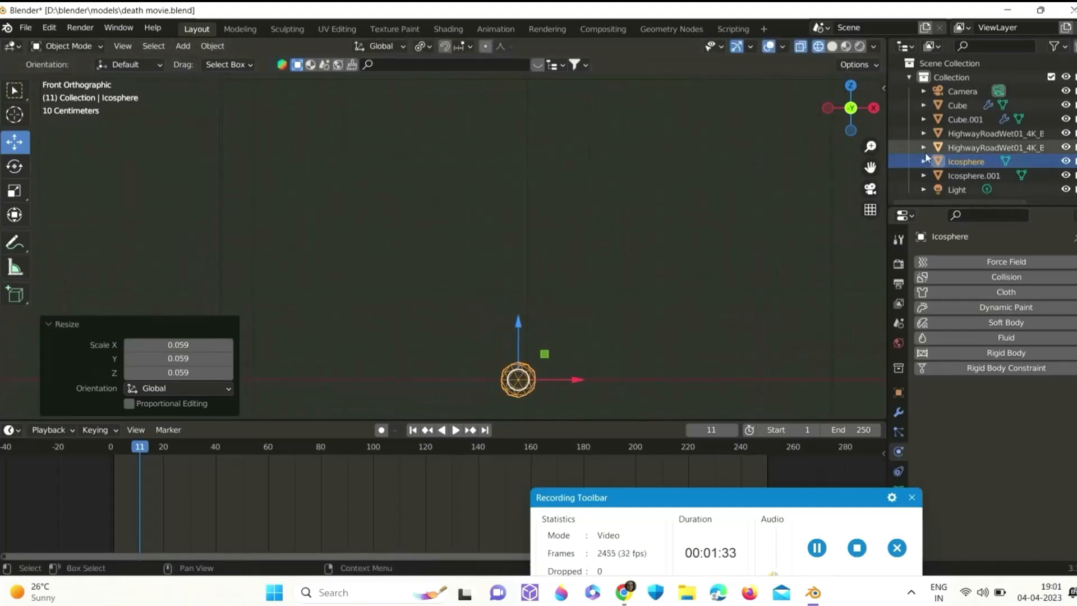
# - Insert a Location keyframe for the small icosphere at frame 10, with the sphere above the liquid
pyautogui.moveTo(870, 167); pyautogui.dragTo(856, 122)
pyautogui.scroll(-6, 497, 277)
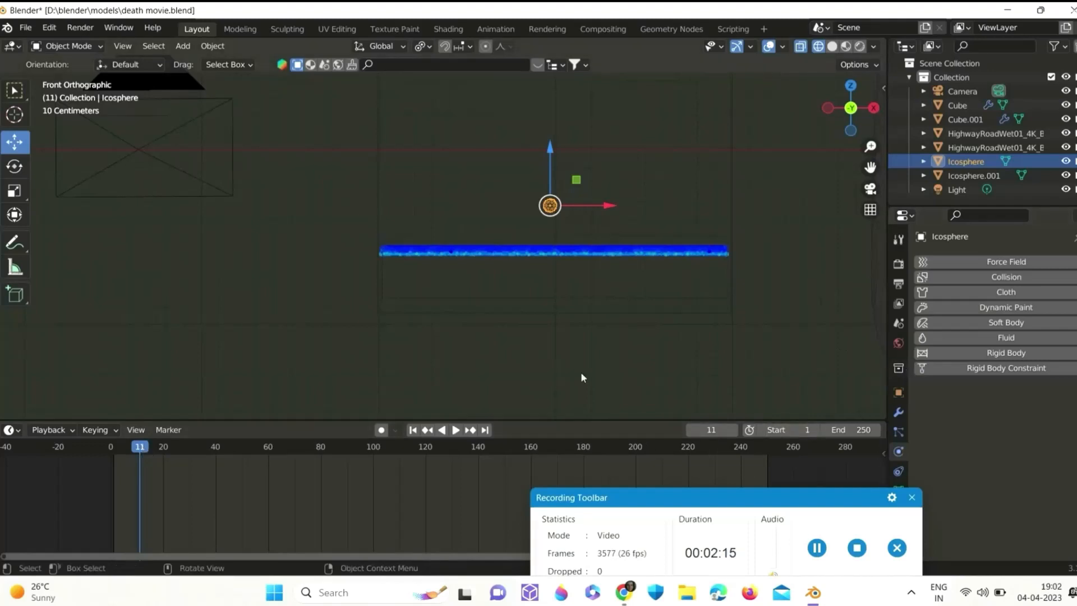
pyautogui.moveTo(139, 450); pyautogui.dragTo(137, 450)
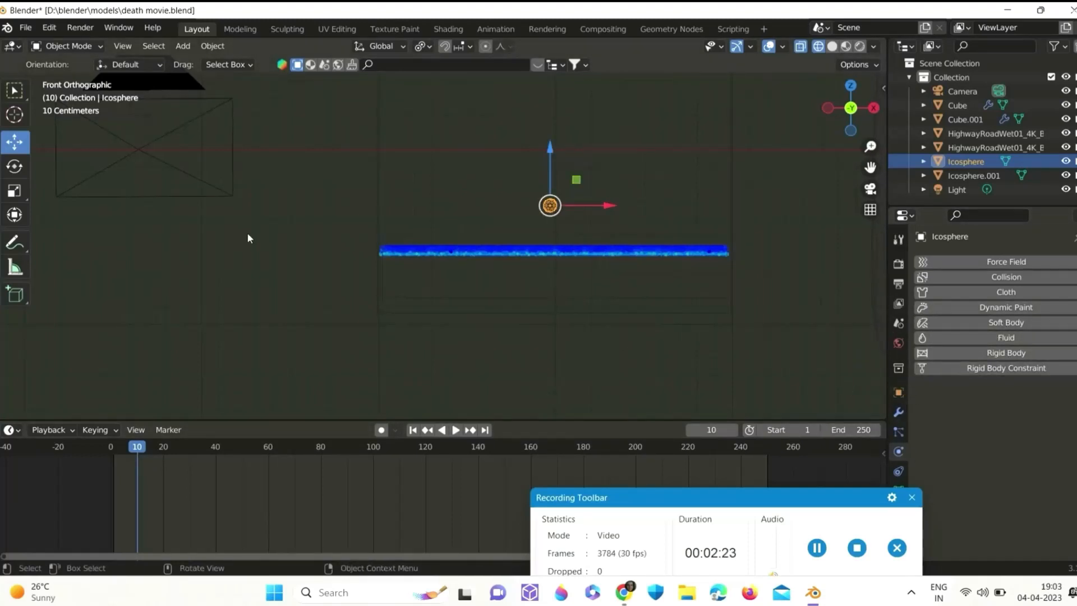
pyautogui.press('i')
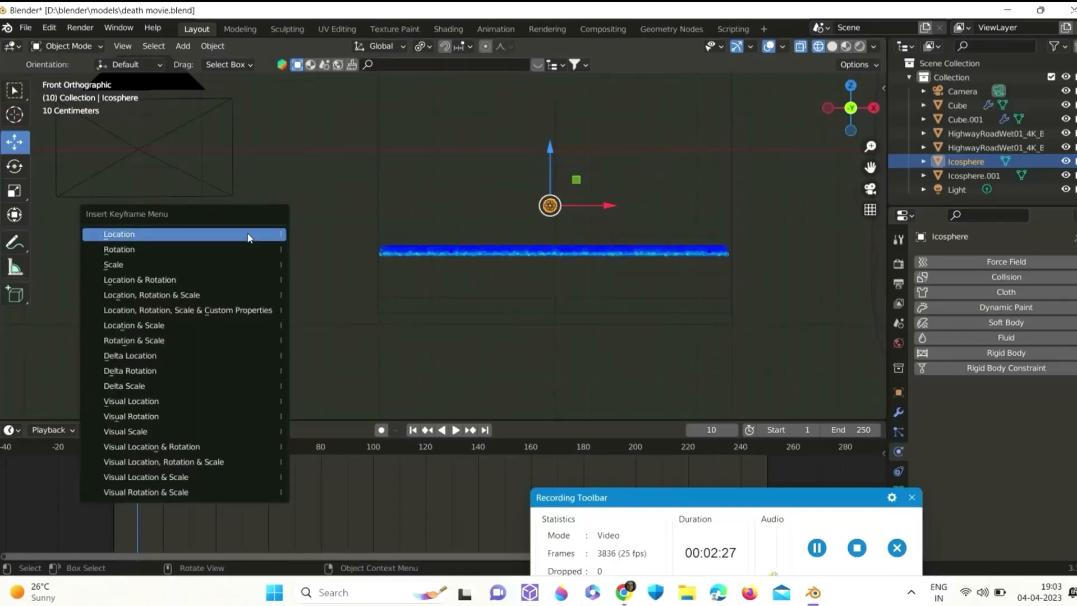
pyautogui.click(249, 238)
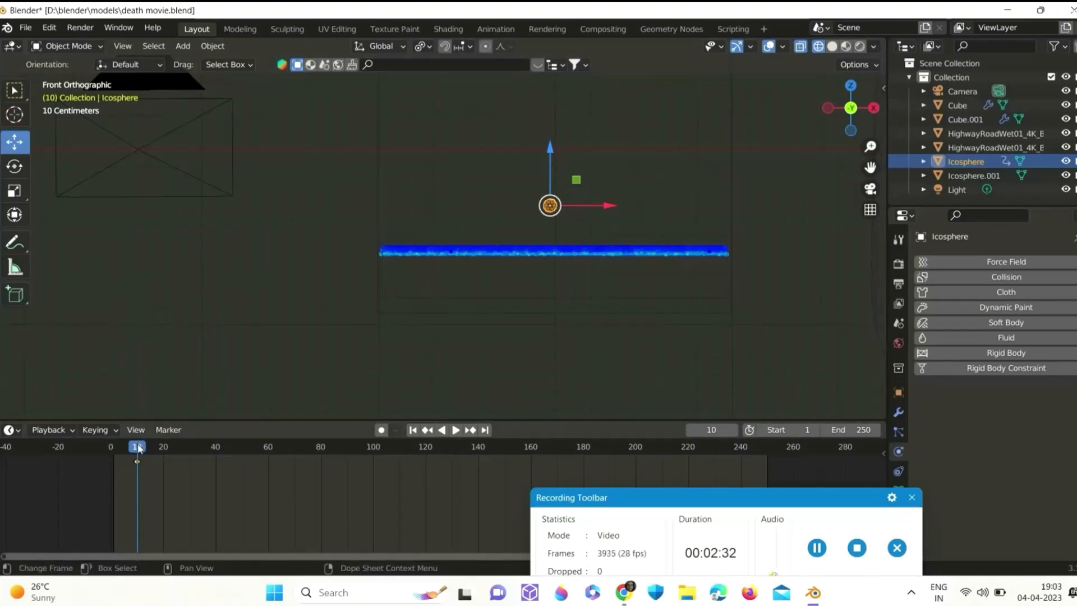
# - At frame 25, lower the icosphere about 0.776 m along Z through the liquid and insert a Location keyframe
pyautogui.press('space')
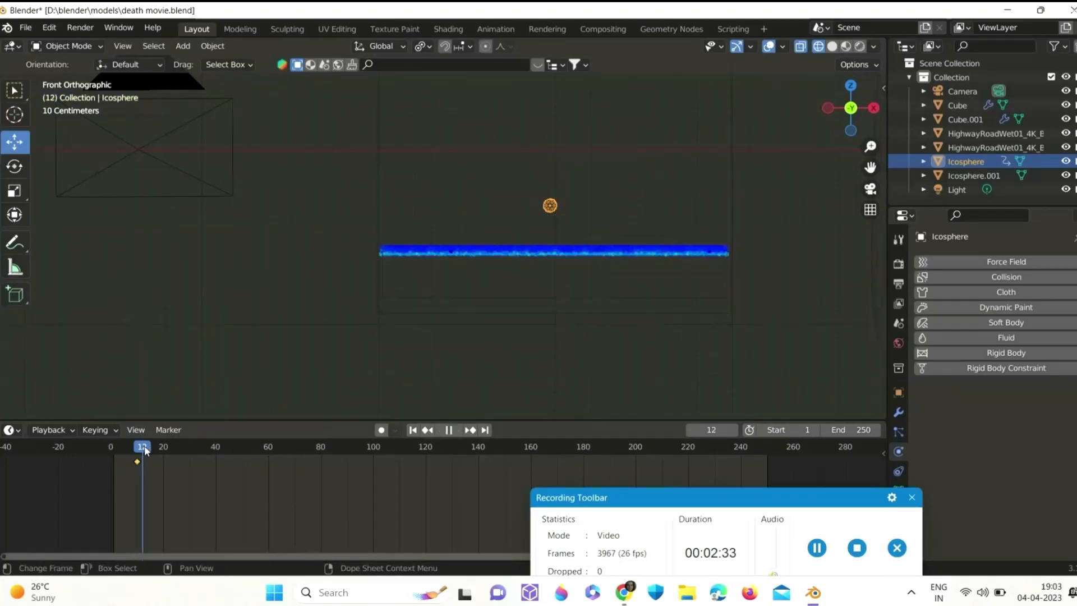
pyautogui.moveTo(143, 447); pyautogui.dragTo(177, 451)
pyautogui.click(828, 555)
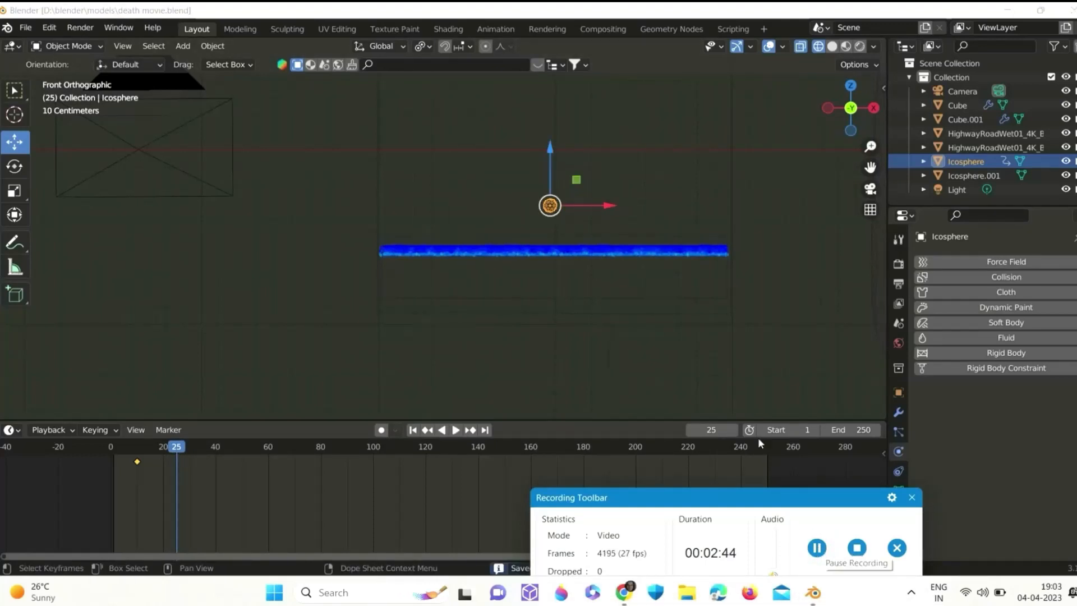
pyautogui.moveTo(547, 144); pyautogui.dragTo(550, 285)
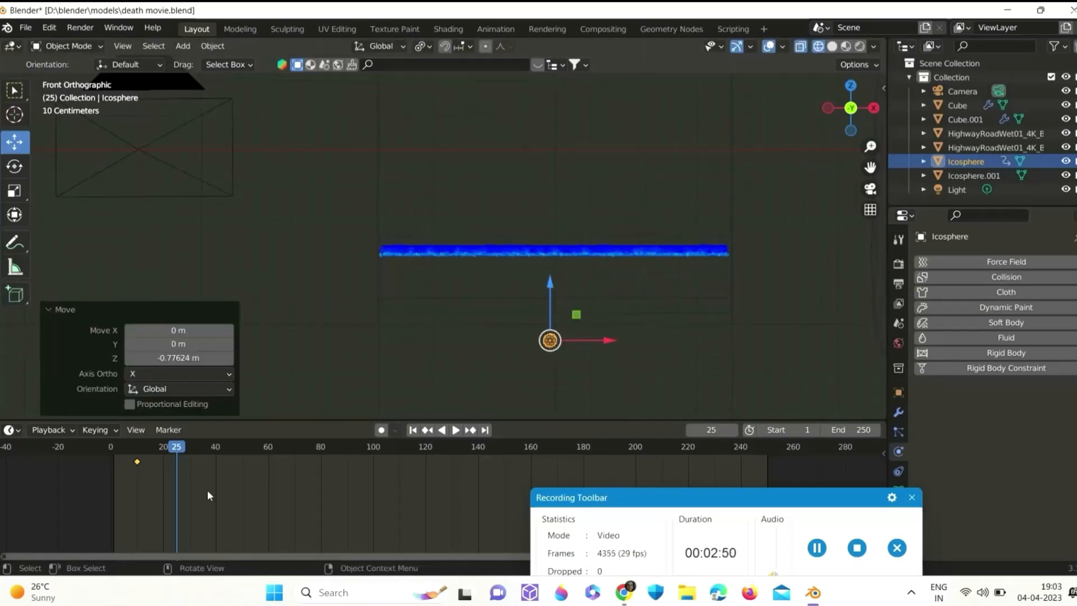
pyautogui.press('i')
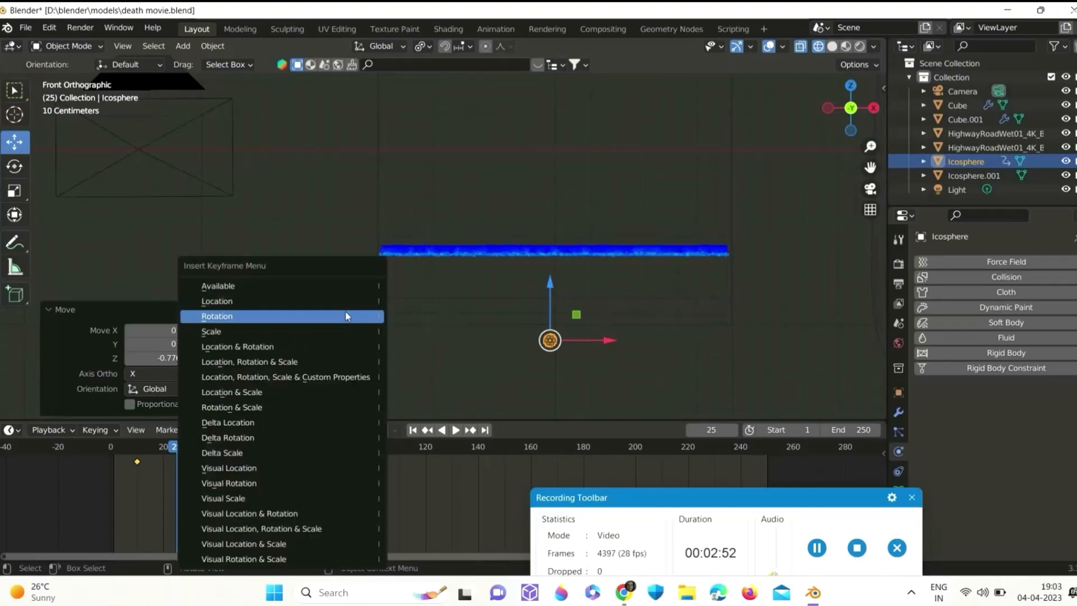
pyautogui.click(331, 301)
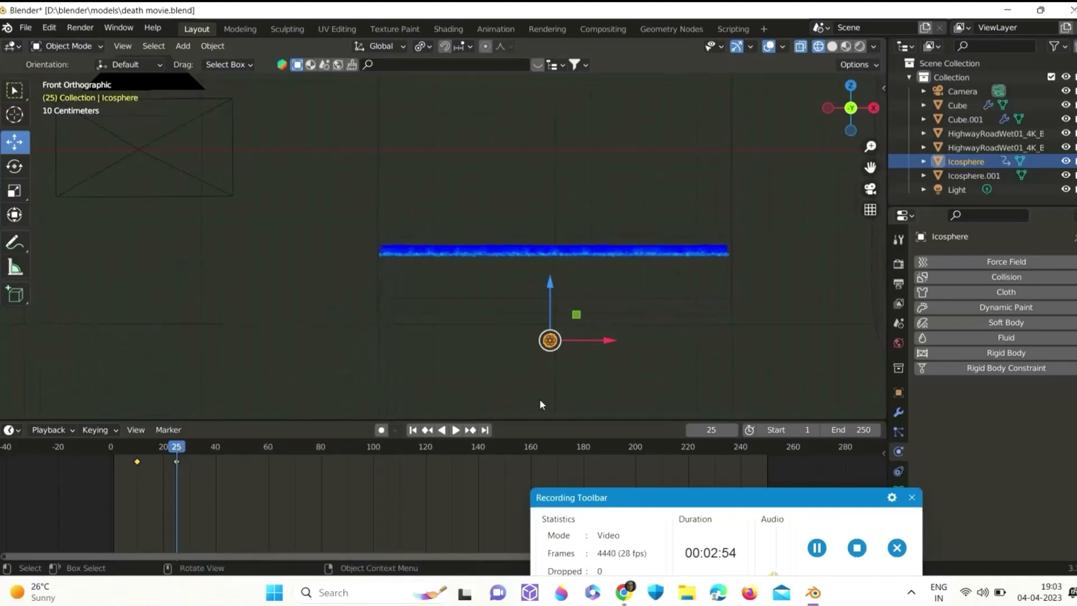
pyautogui.click(817, 547)
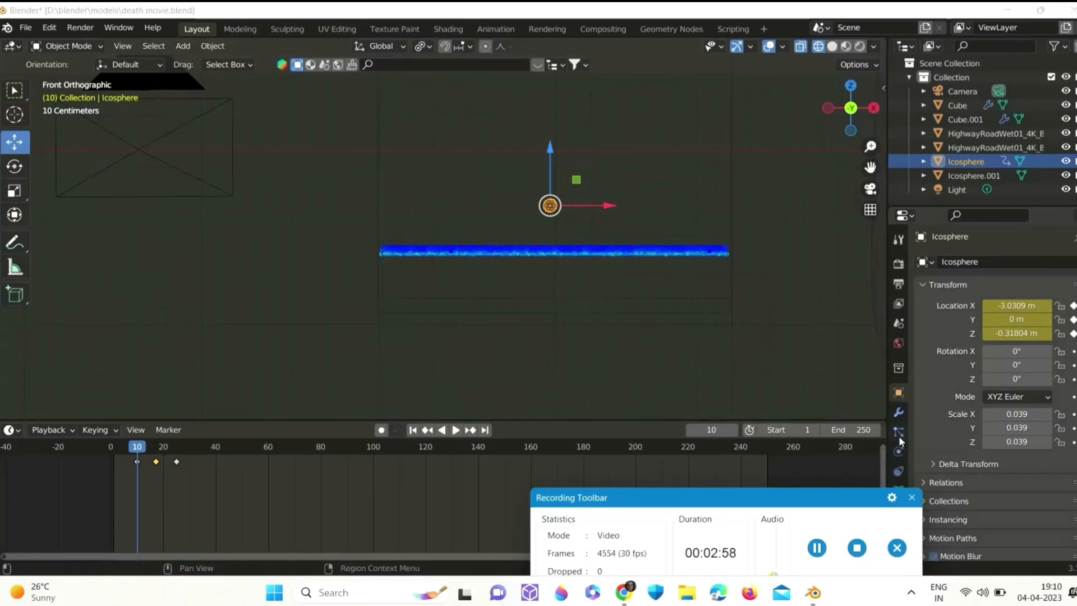
# - Add Fluid physics to the icosphere and set its fluid type to Effector
pyautogui.click(897, 452)
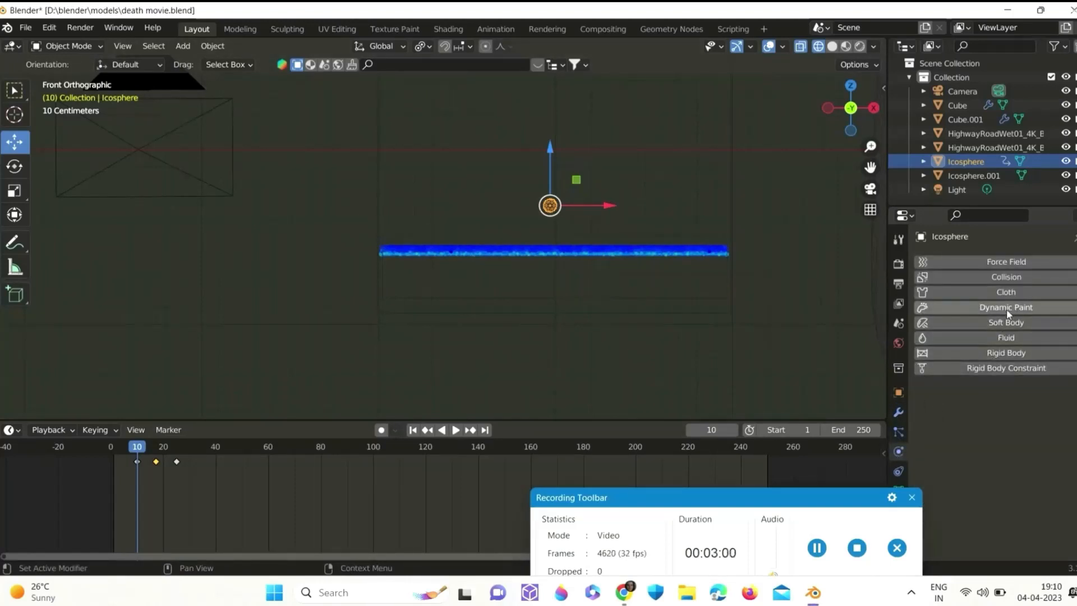
pyautogui.click(1006, 337)
pyautogui.click(998, 412)
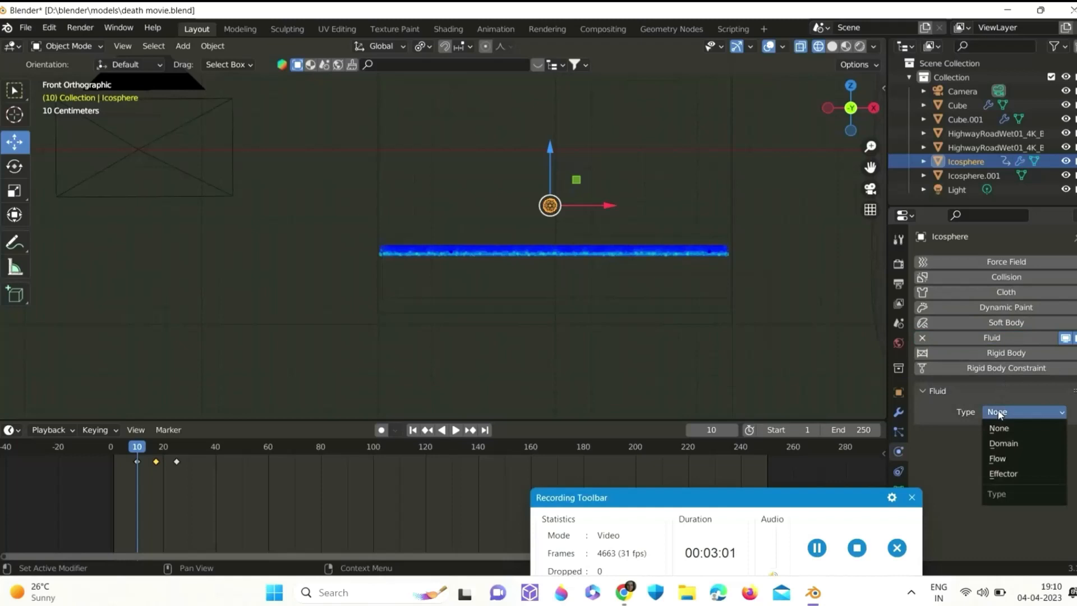
pyautogui.click(992, 472)
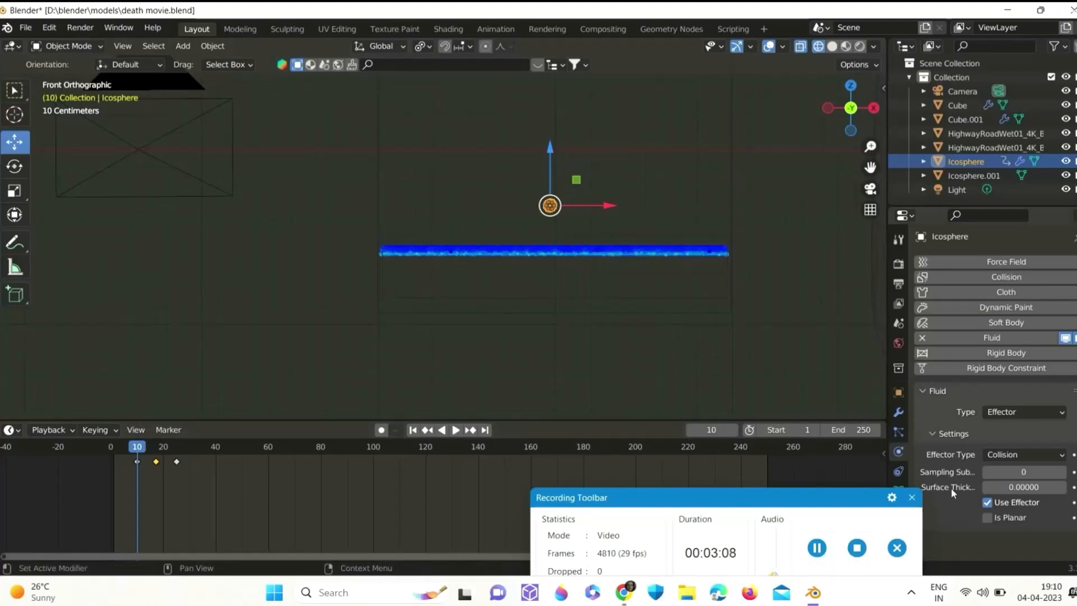
# - Set the icosphere effector's sampling substeps to 5 and its surface thickness to 0.5
pyautogui.click(1022, 471)
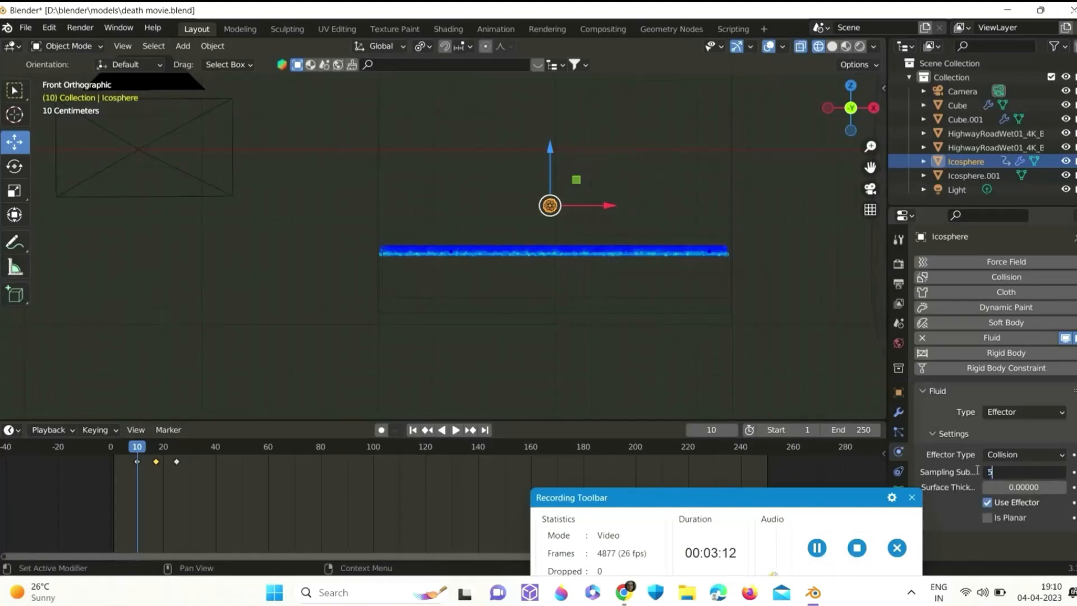
pyautogui.press('Return')
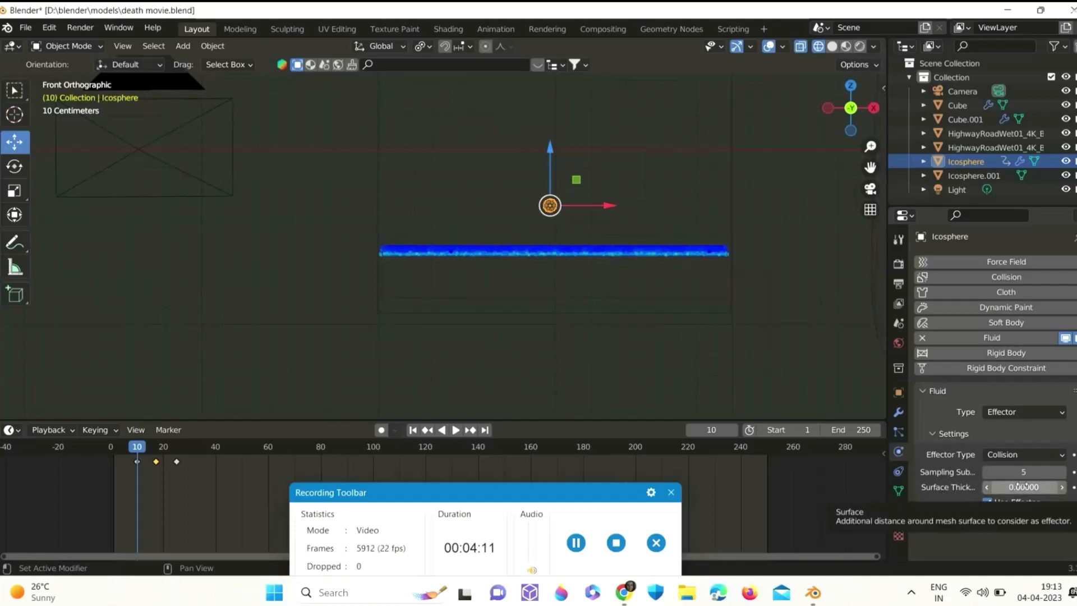
pyautogui.click(1022, 486)
pyautogui.write('0.5')
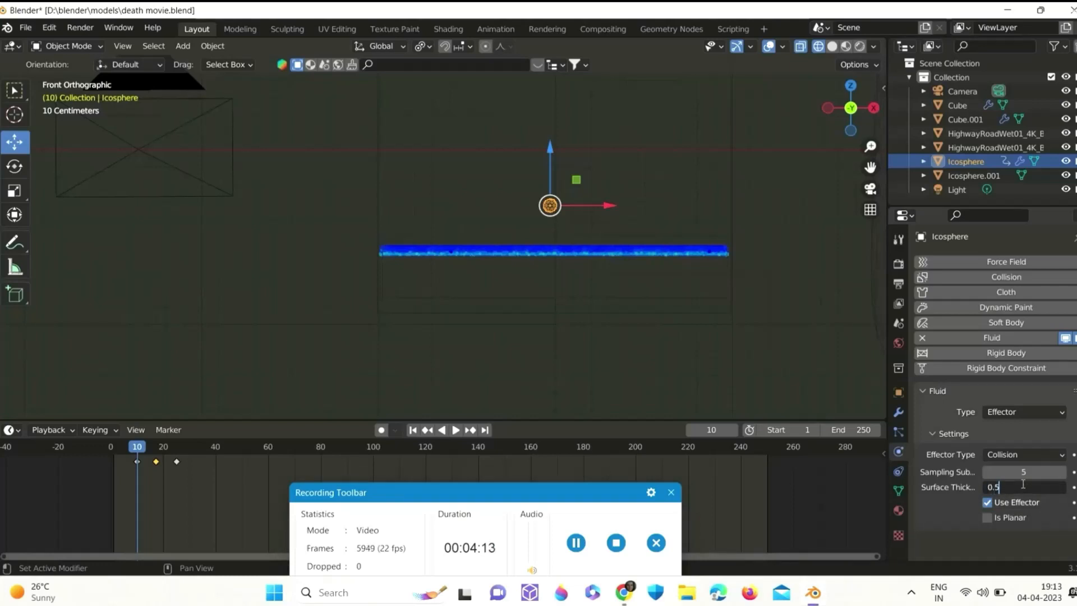
pyautogui.press('Return')
# - Play the animation, including from the first frame, to check how the falling icosphere interacts with the liquid
pyautogui.moveTo(828, 108); pyautogui.dragTo(828, 126)
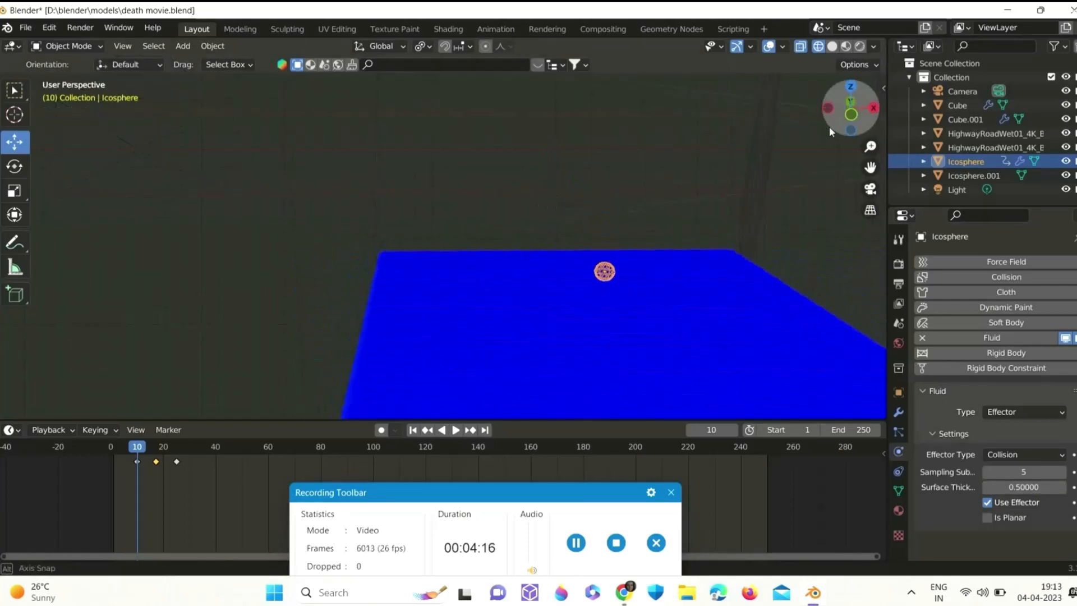
pyautogui.click(455, 429)
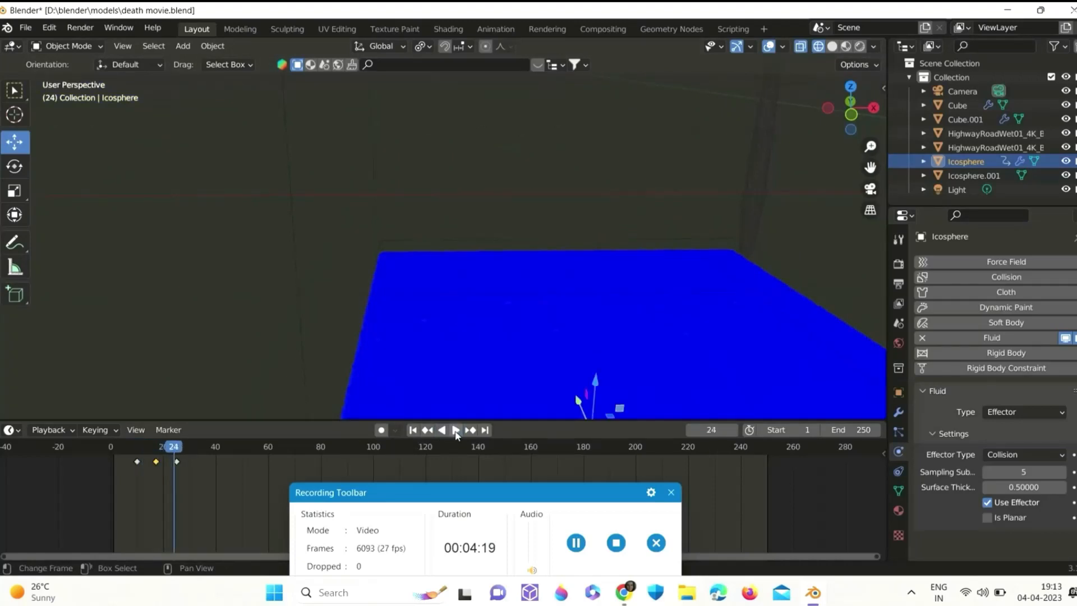
pyautogui.moveTo(845, 109); pyautogui.dragTo(808, 136)
pyautogui.click(413, 429)
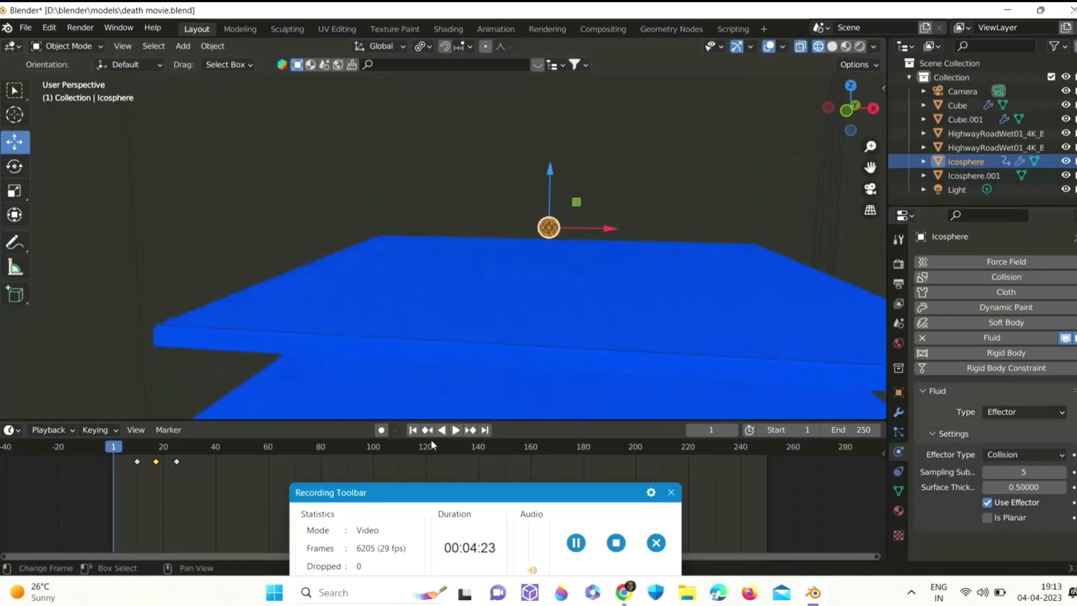
pyautogui.click(454, 429)
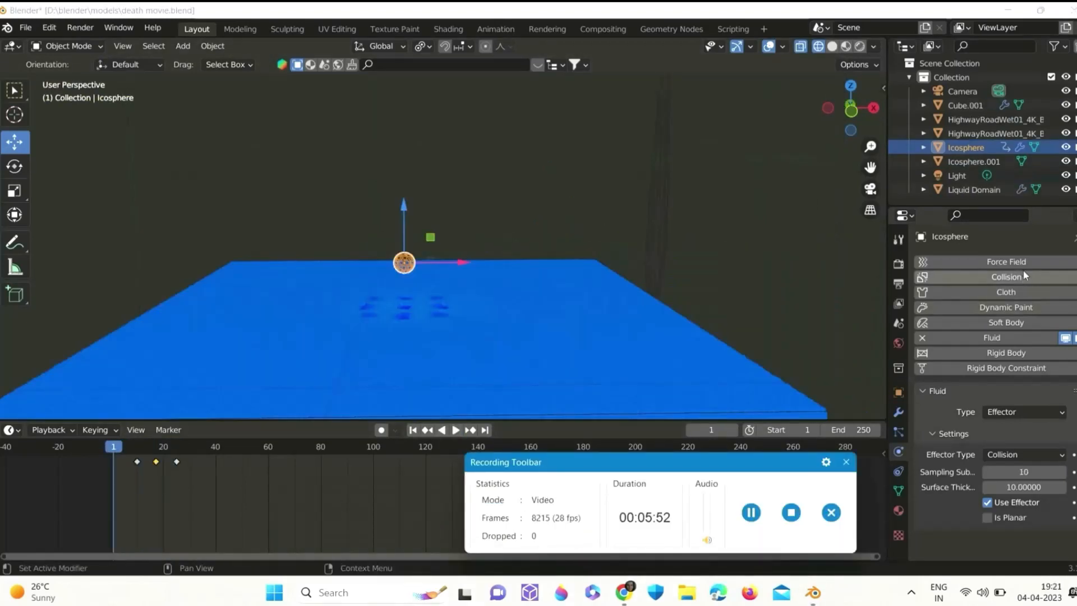
# - Add Force Field physics to the icosphere and review its force, falloff and effector settings
pyautogui.click(1022, 264)
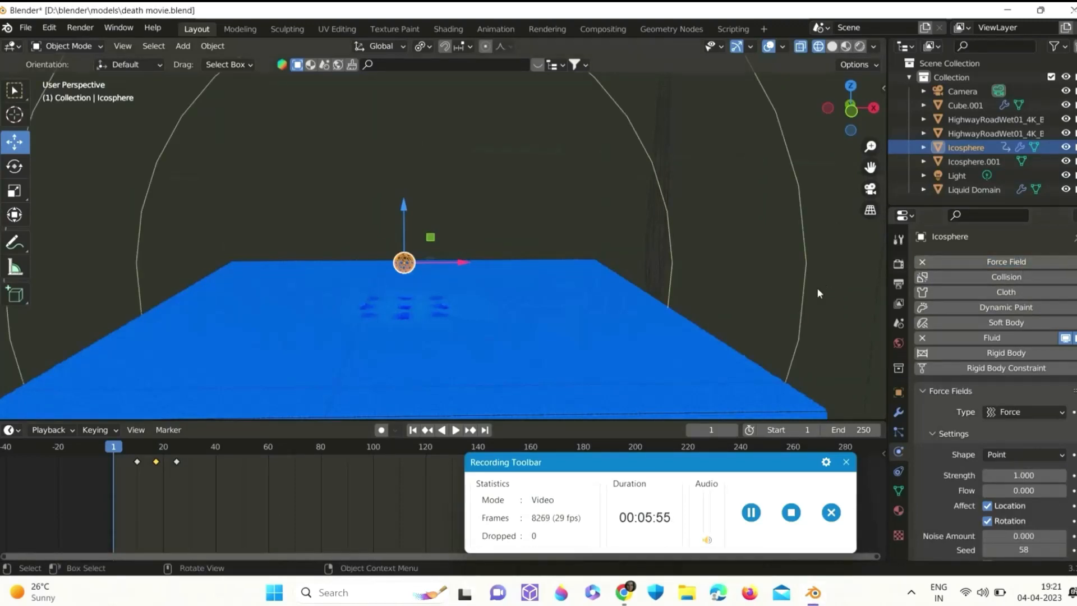
pyautogui.scroll(-10, 1046, 522)
pyautogui.scroll(-2, 1047, 521)
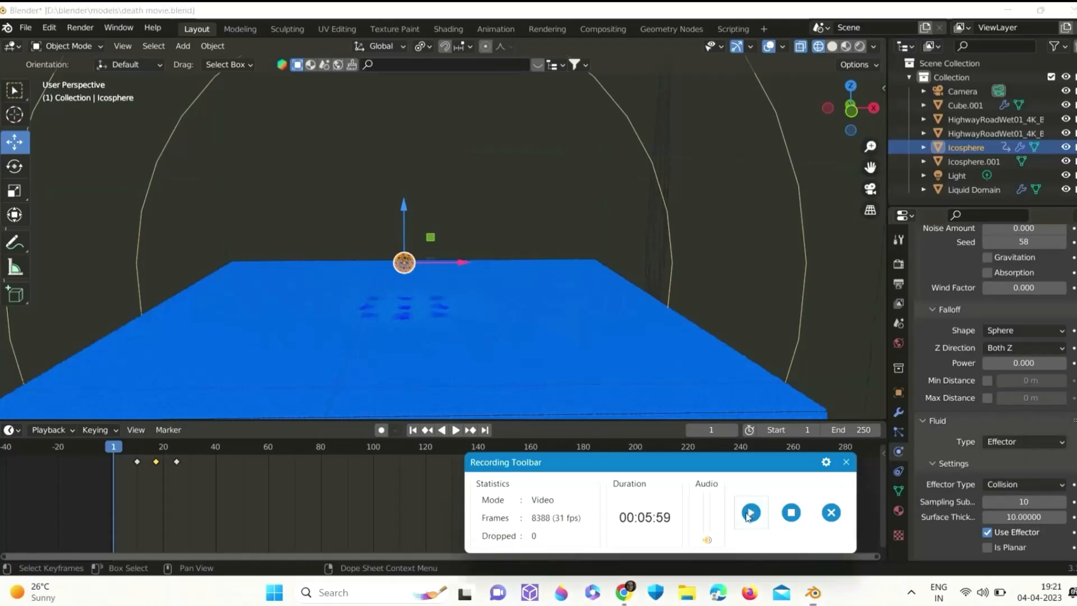
# - Set the shape of the icosphere's force field to Surface
pyautogui.scroll(8, 979, 364)
pyautogui.click(999, 349)
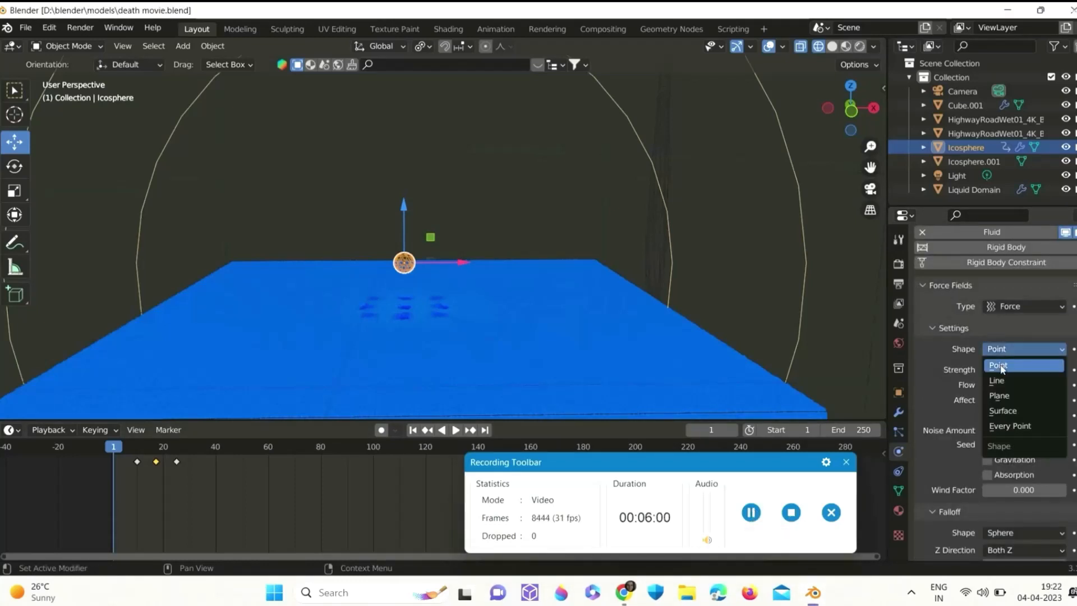
pyautogui.click(992, 351)
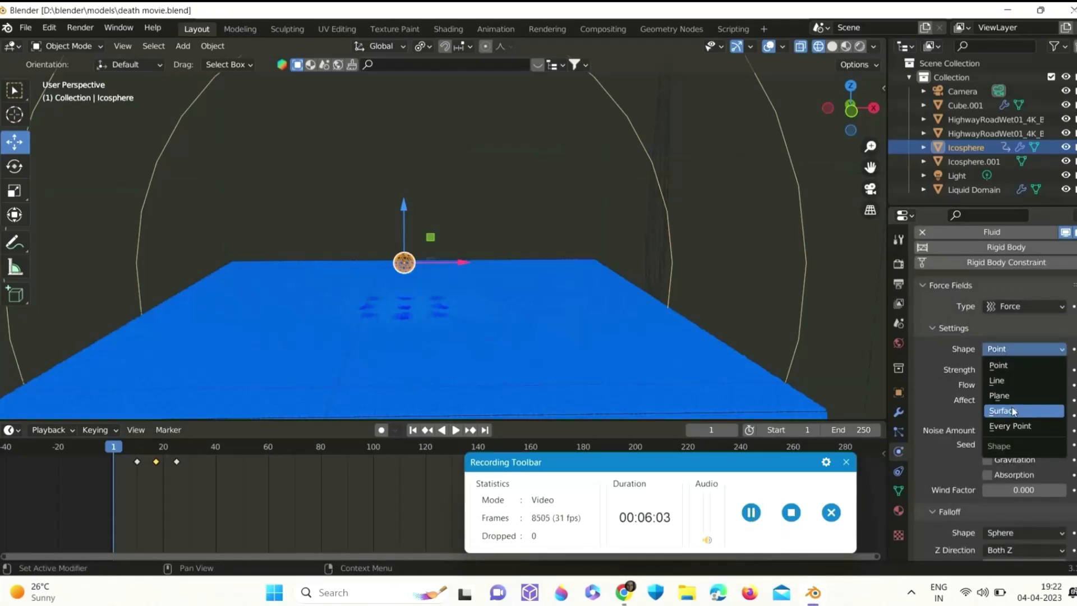
pyautogui.click(1011, 411)
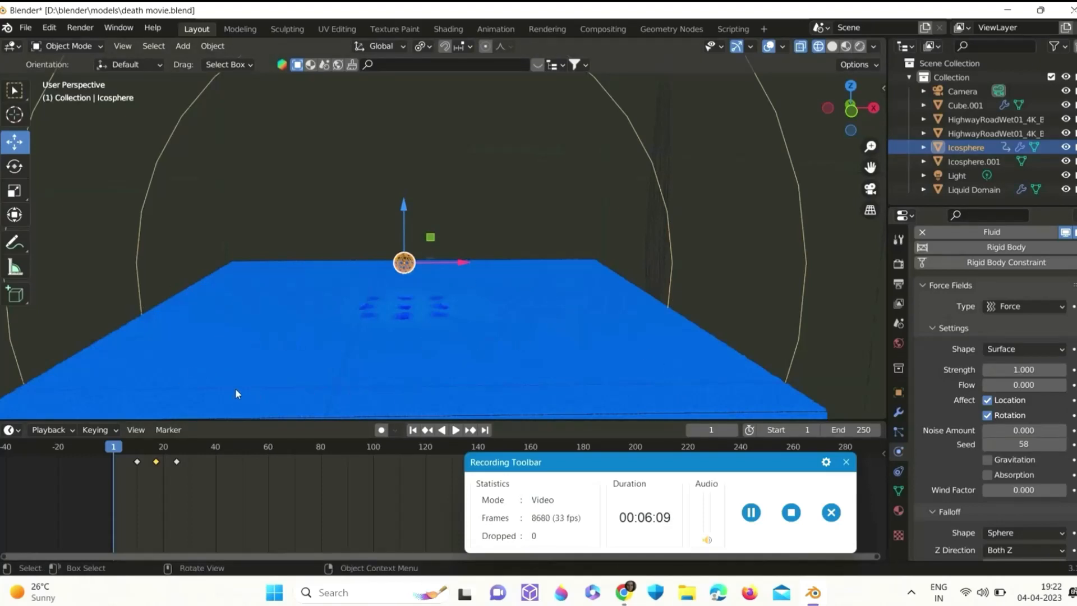
pyautogui.click(1021, 348)
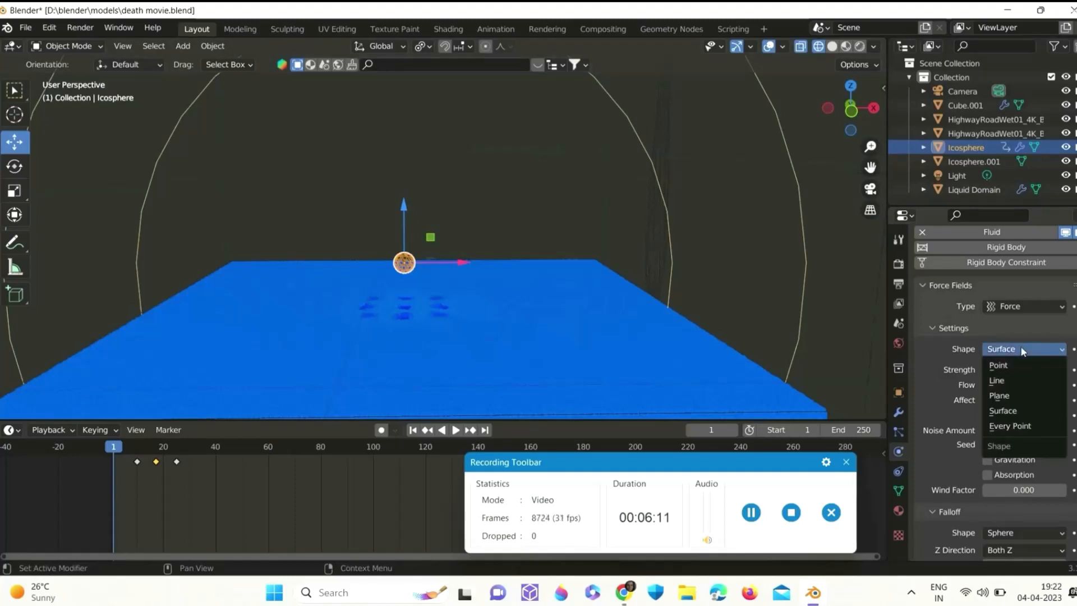
# - Enable the maximum distance in the force field's falloff and set it to 0.14 m
pyautogui.scroll(-4, 1013, 456)
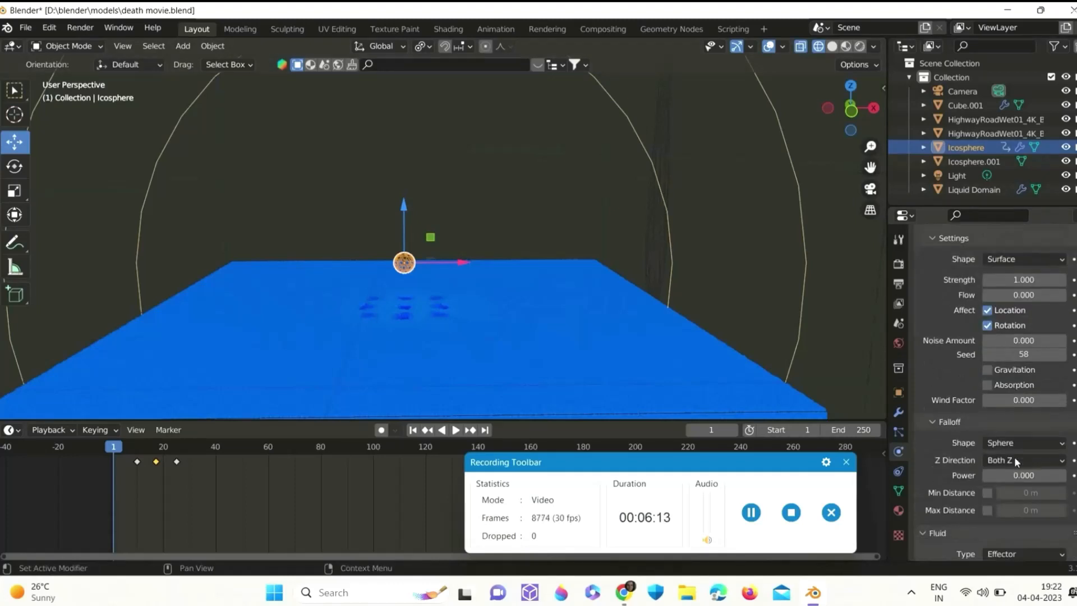
pyautogui.scroll(-4, 1014, 457)
pyautogui.click(985, 421)
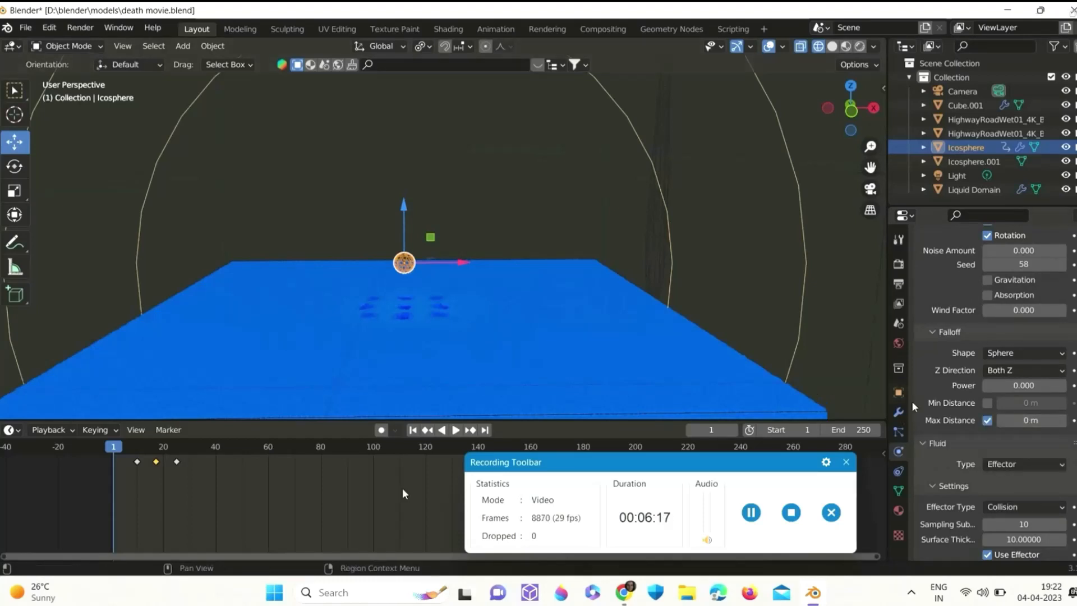
pyautogui.scroll(4, 453, 307)
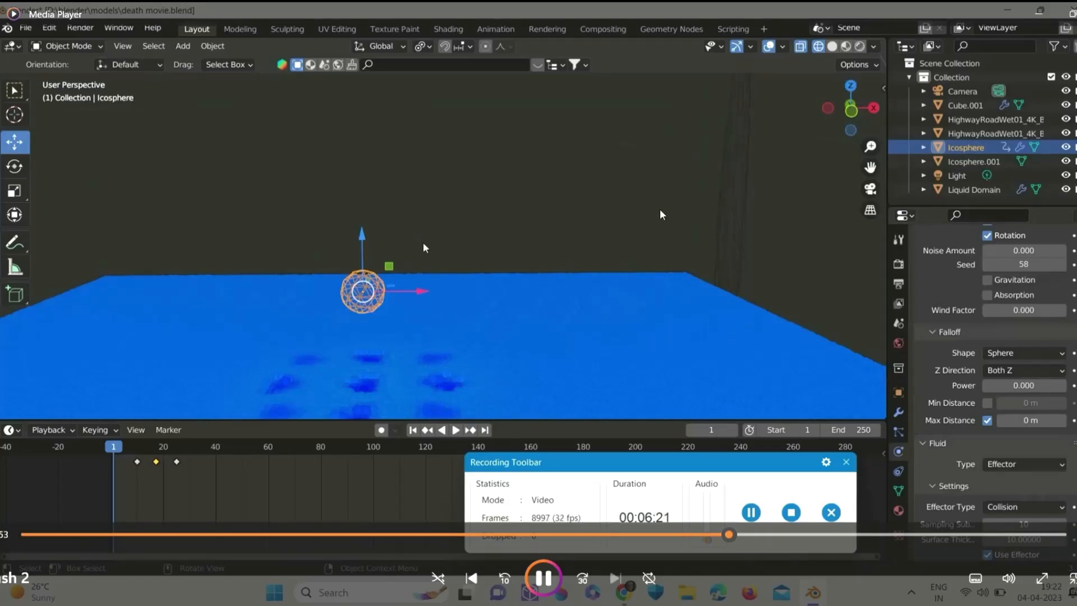
pyautogui.moveTo(1015, 420); pyautogui.dragTo(1025, 420)
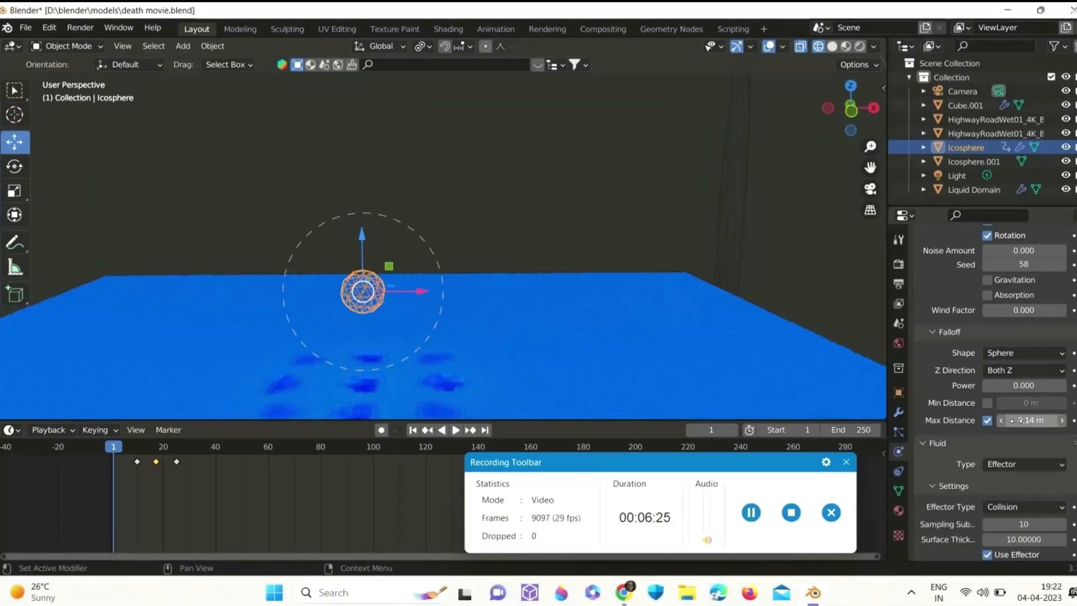
pyautogui.moveTo(797, 147); pyautogui.dragTo(663, 207)
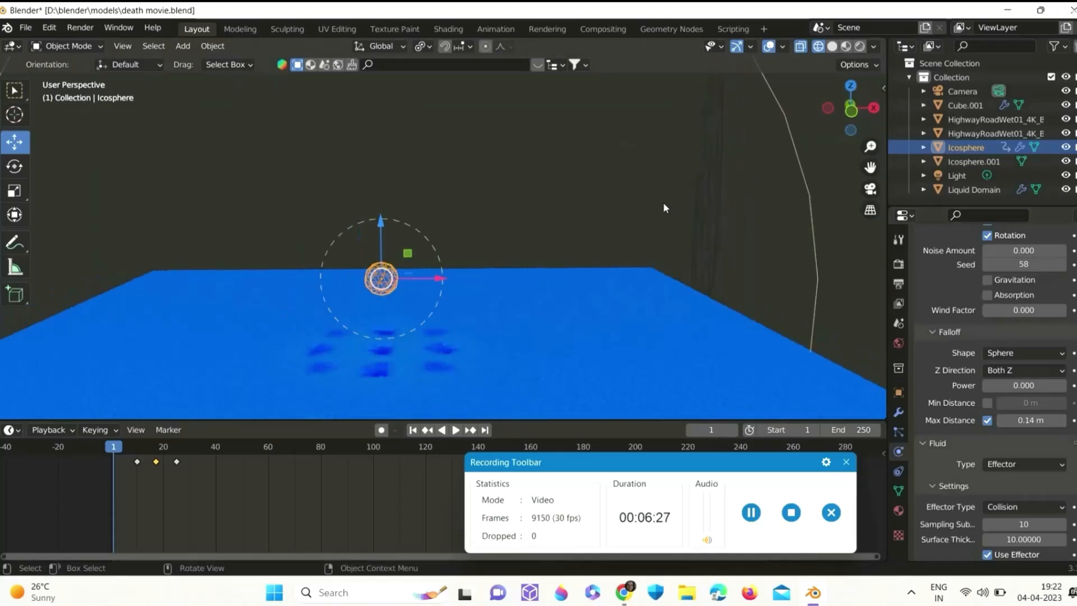
# - Set the strength of the icosphere's force field to 5
pyautogui.scroll(3, 1009, 396)
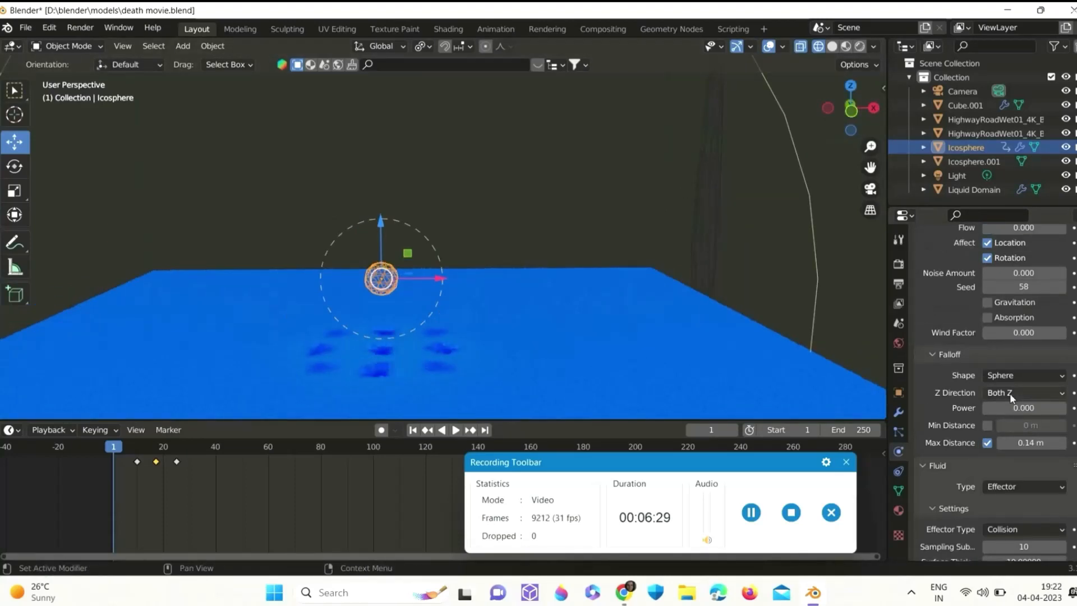
pyautogui.scroll(4, 1009, 393)
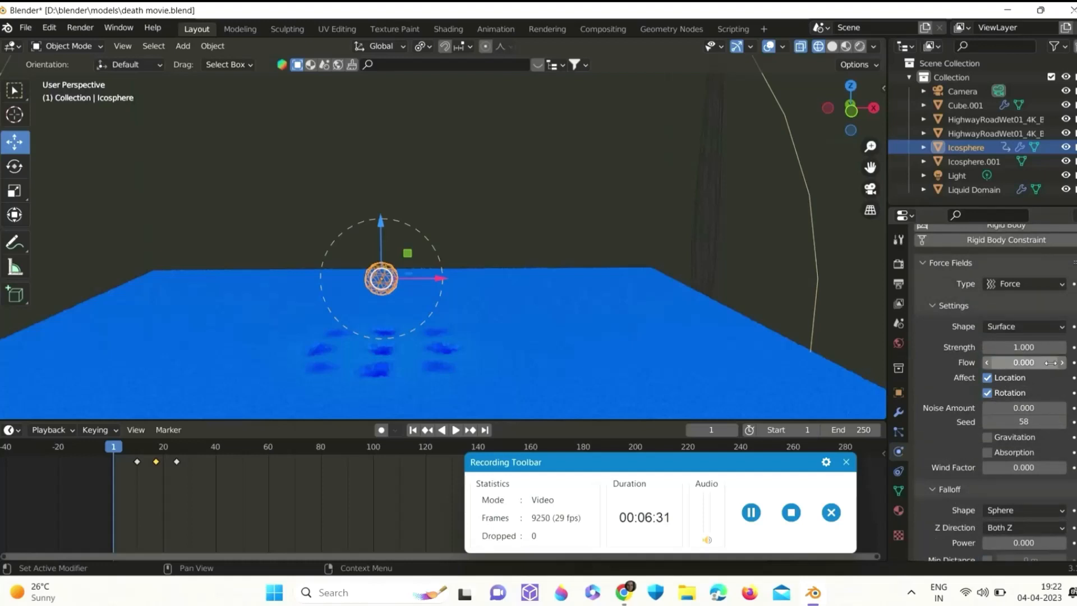
pyautogui.click(1027, 347)
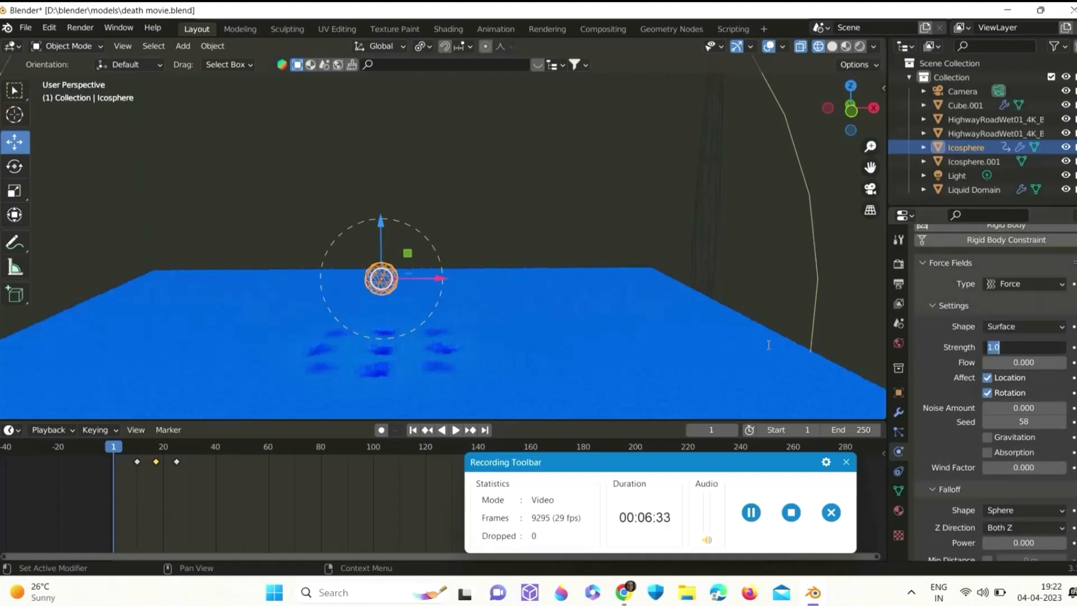
pyautogui.write('5')
pyautogui.press('Return')
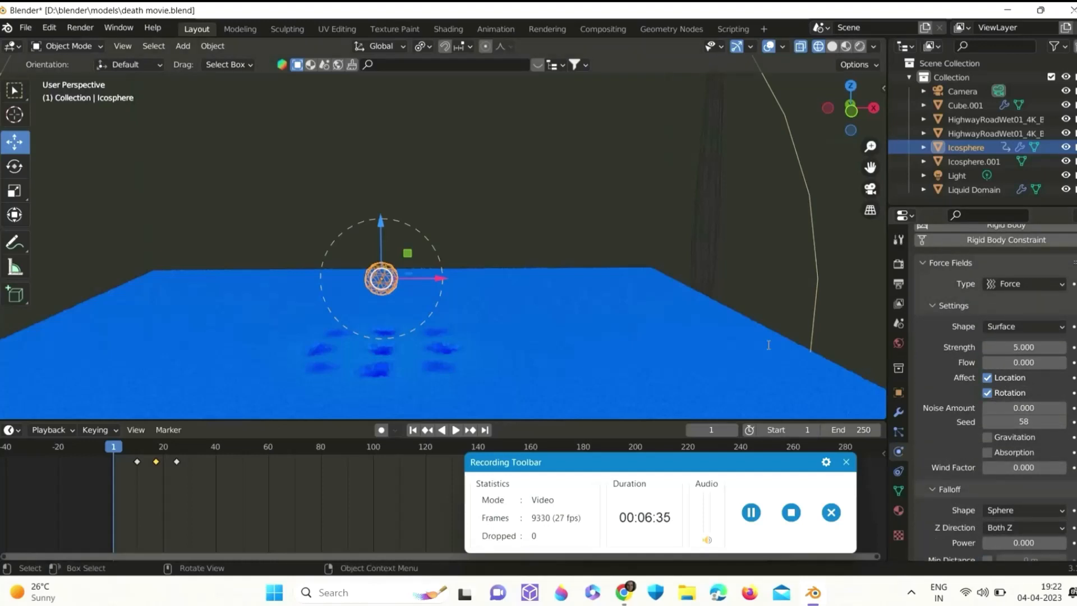
# - Play the animation of the icosphere hitting the liquid, then scrub back to the frames around the impact
pyautogui.scroll(-3, 714, 373)
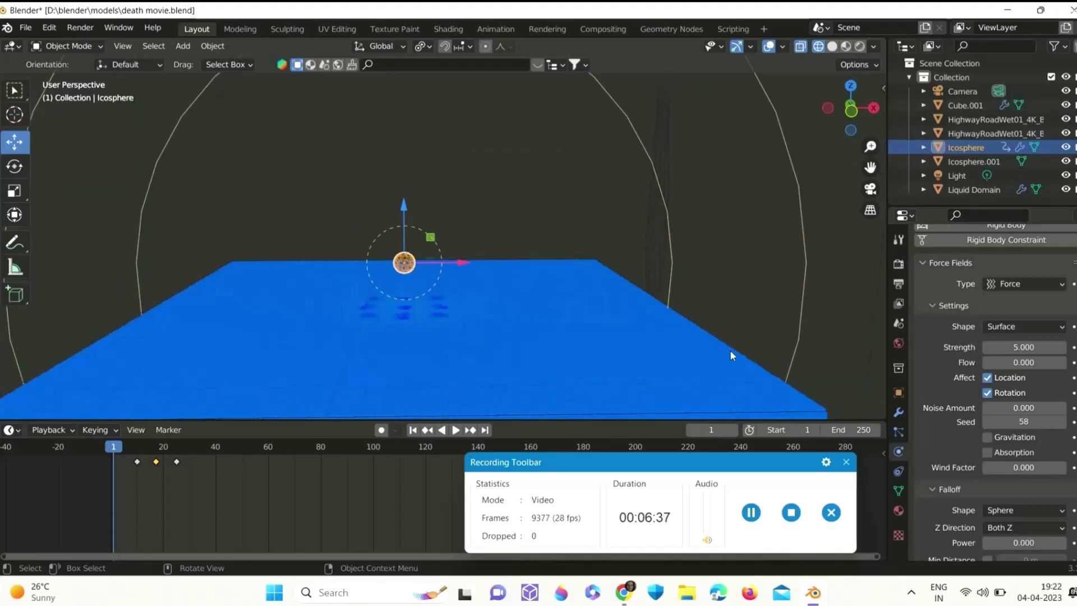
pyautogui.scroll(-3, 553, 378)
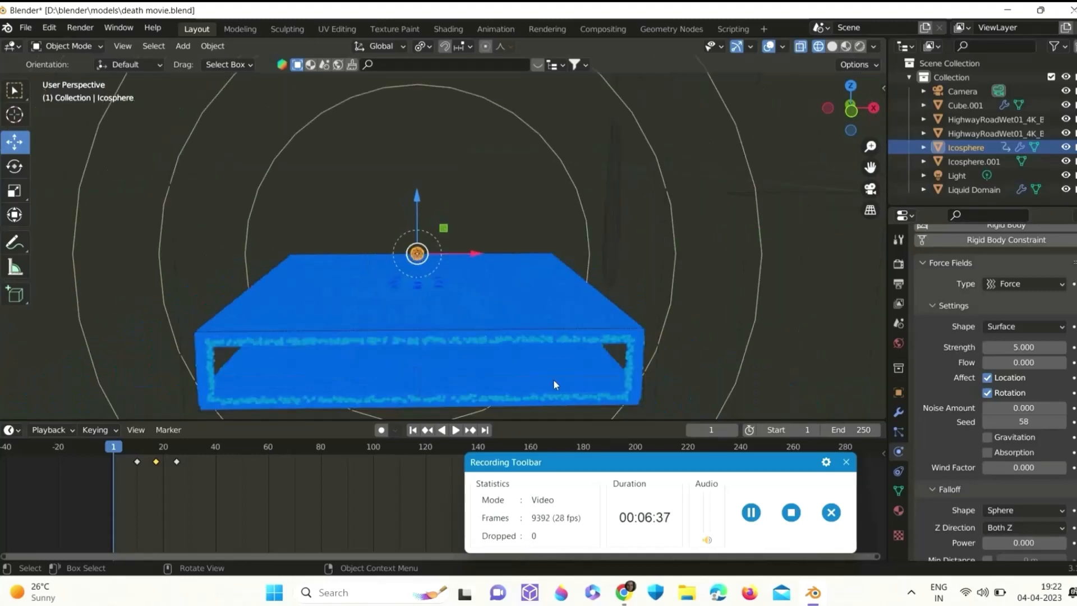
pyautogui.click(456, 429)
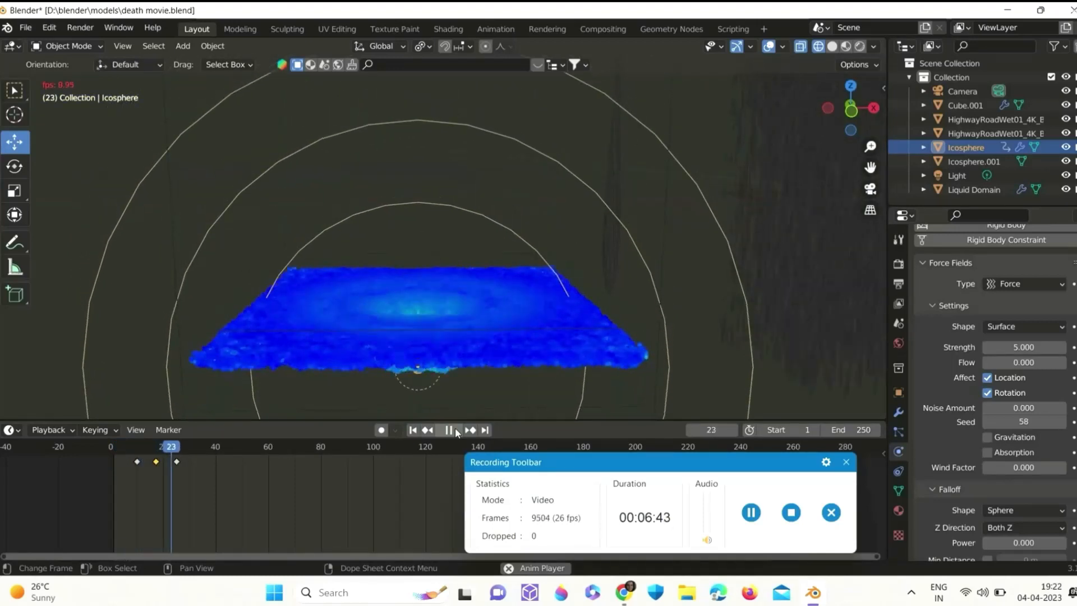
pyautogui.click(456, 429)
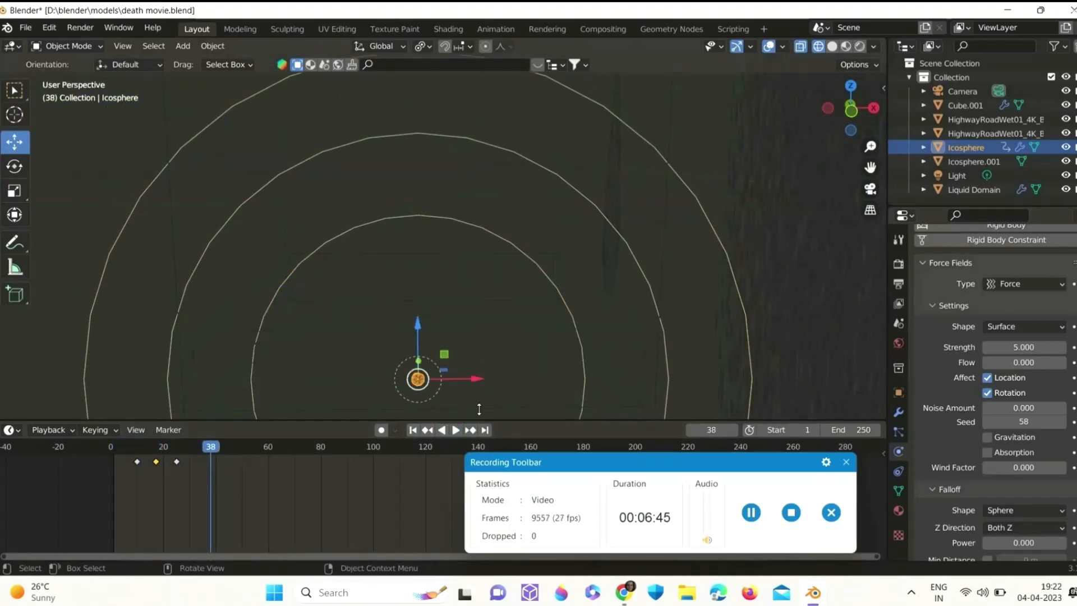
pyautogui.moveTo(847, 138); pyautogui.dragTo(864, 169)
pyautogui.moveTo(858, 119); pyautogui.dragTo(853, 128)
pyautogui.scroll(2, 305, 412)
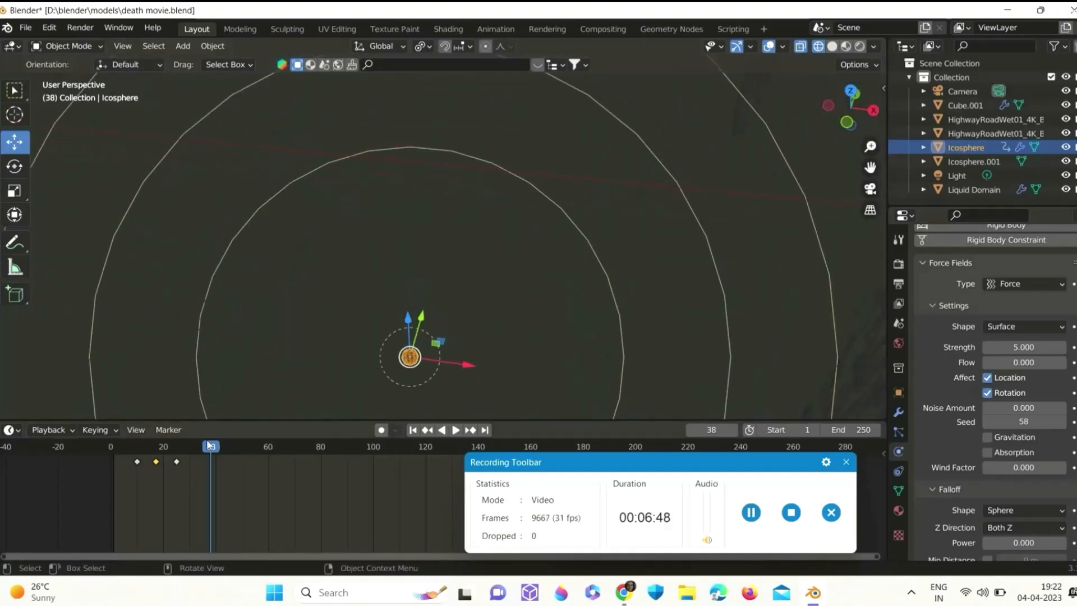
pyautogui.moveTo(147, 451)
pyautogui.mouseDown()
pyautogui.moveTo(103, 451)
pyautogui.moveTo(190, 453)
pyautogui.moveTo(143, 458)
pyautogui.mouseUp()
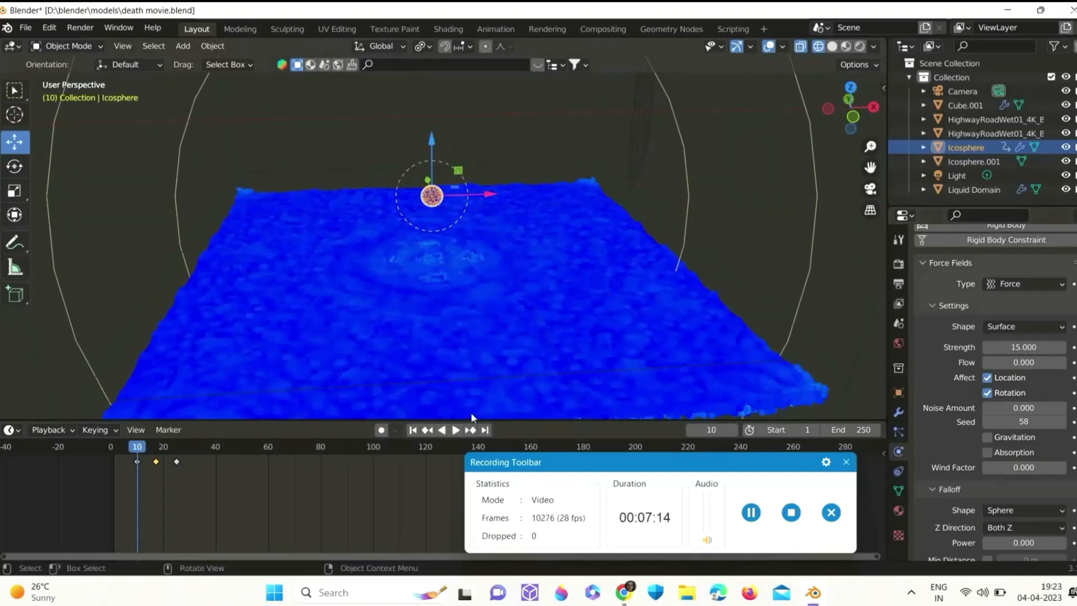
# - Replay and scrub the animation from around frame 10 to examine how the force field pushes the liquid at impact
pyautogui.click(454, 430)
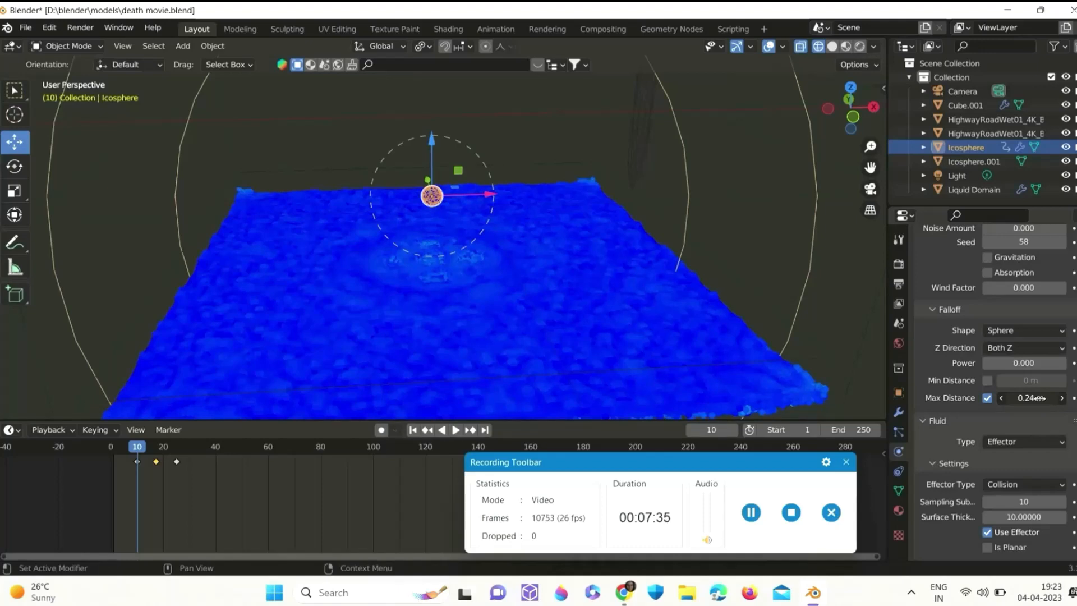
pyautogui.click(459, 429)
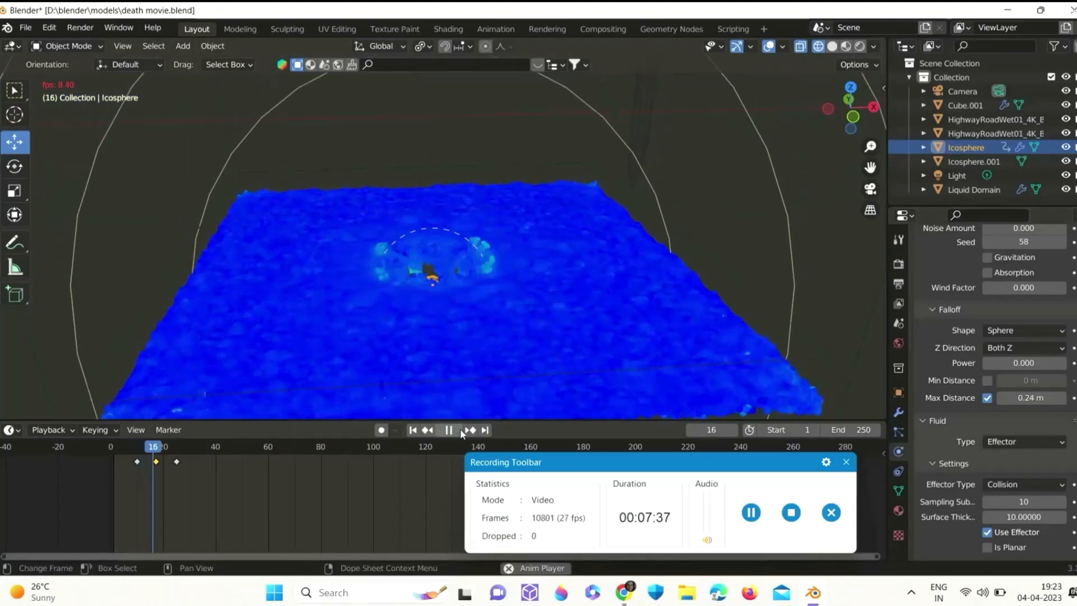
pyautogui.click(460, 428)
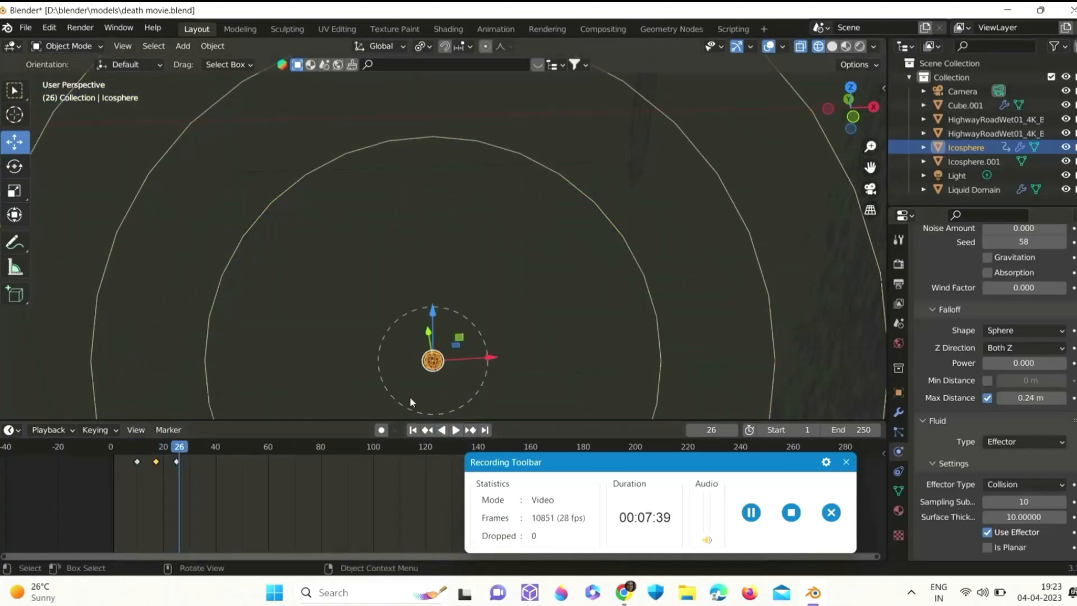
pyautogui.click(134, 443)
pyautogui.press('space')
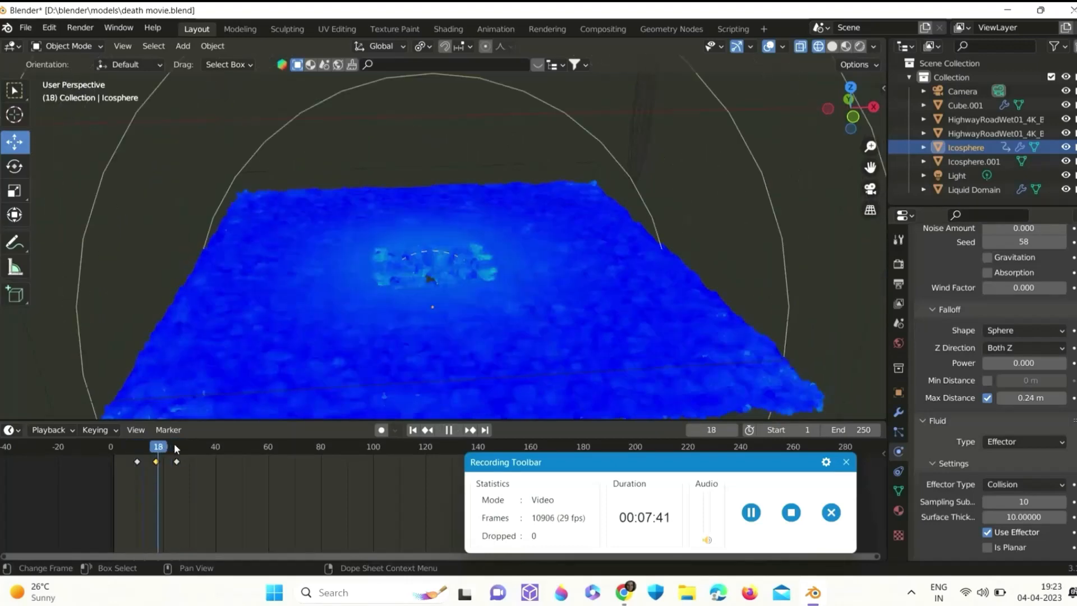
pyautogui.moveTo(174, 445)
pyautogui.mouseDown()
pyautogui.moveTo(115, 446)
pyautogui.moveTo(161, 444)
pyautogui.mouseUp()
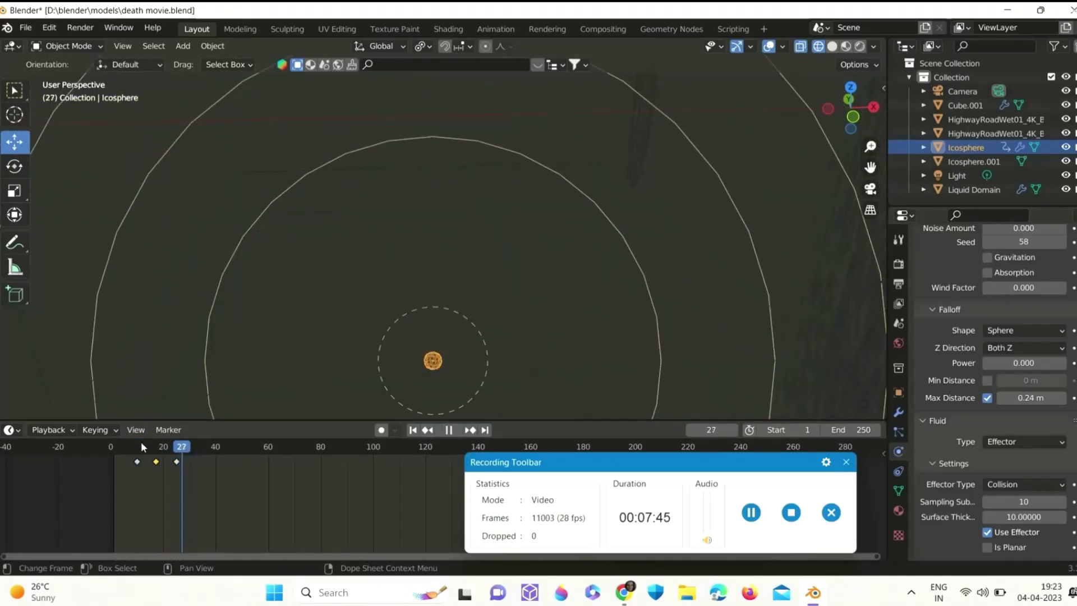
pyautogui.click(116, 443)
pyautogui.moveTo(142, 447)
pyautogui.mouseDown()
pyautogui.moveTo(186, 444)
pyautogui.moveTo(132, 446)
pyautogui.mouseUp()
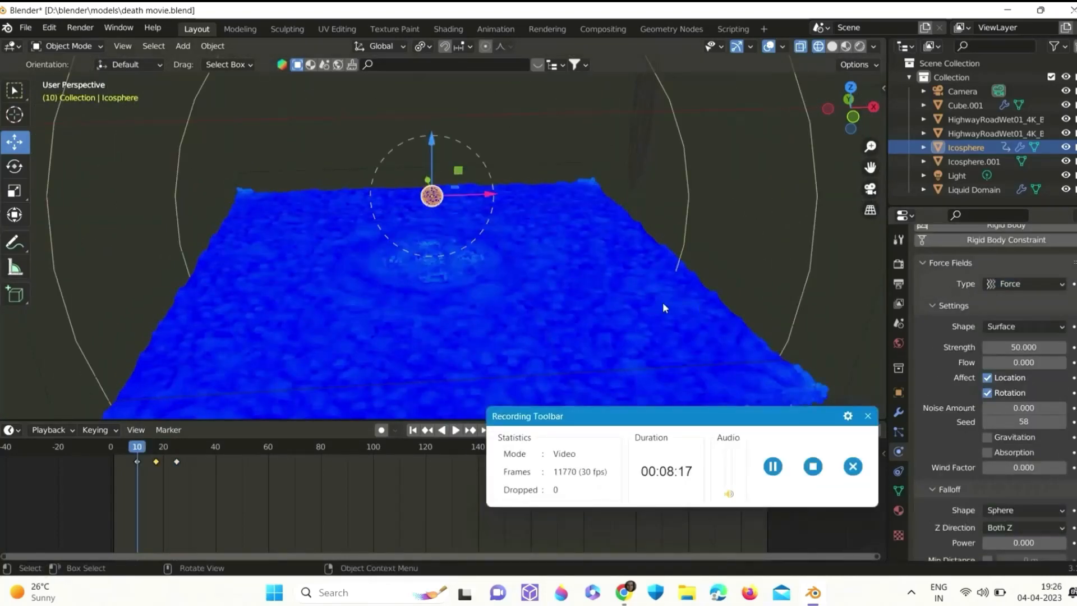
# - Set the force field's maximum falloff distance to 0.64 m and replay the animation, scrubbing through the impact
pyautogui.scroll(-6, 994, 480)
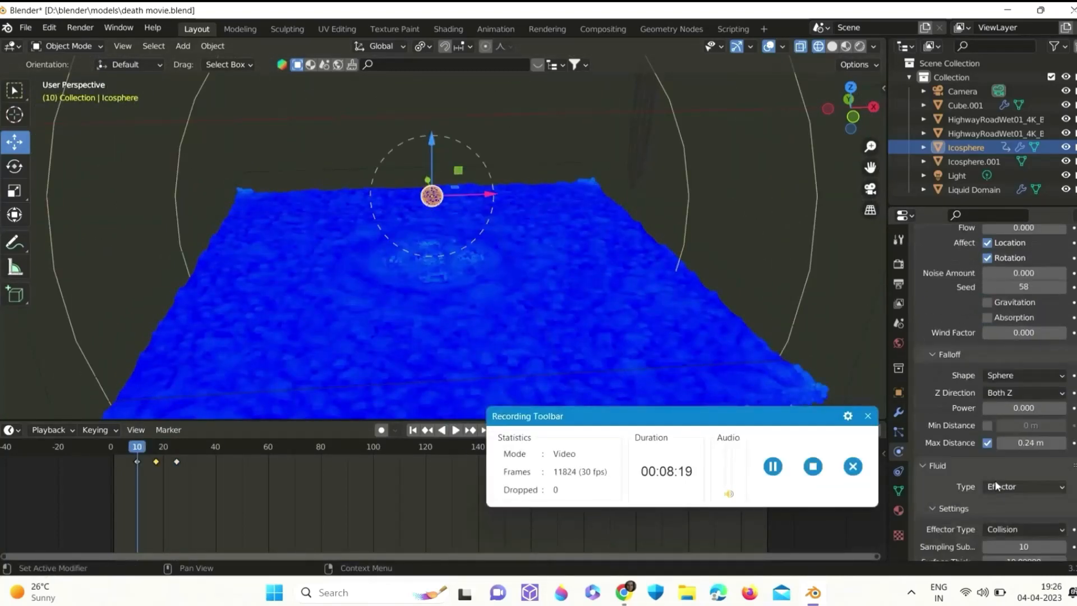
pyautogui.moveTo(1026, 442); pyautogui.dragTo(1048, 442)
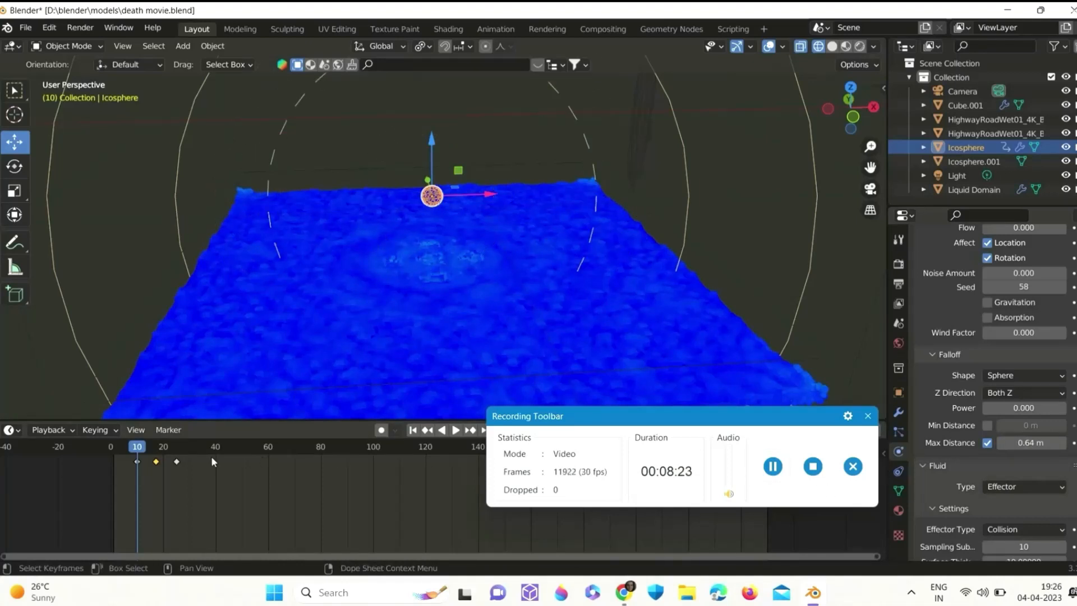
pyautogui.press('space')
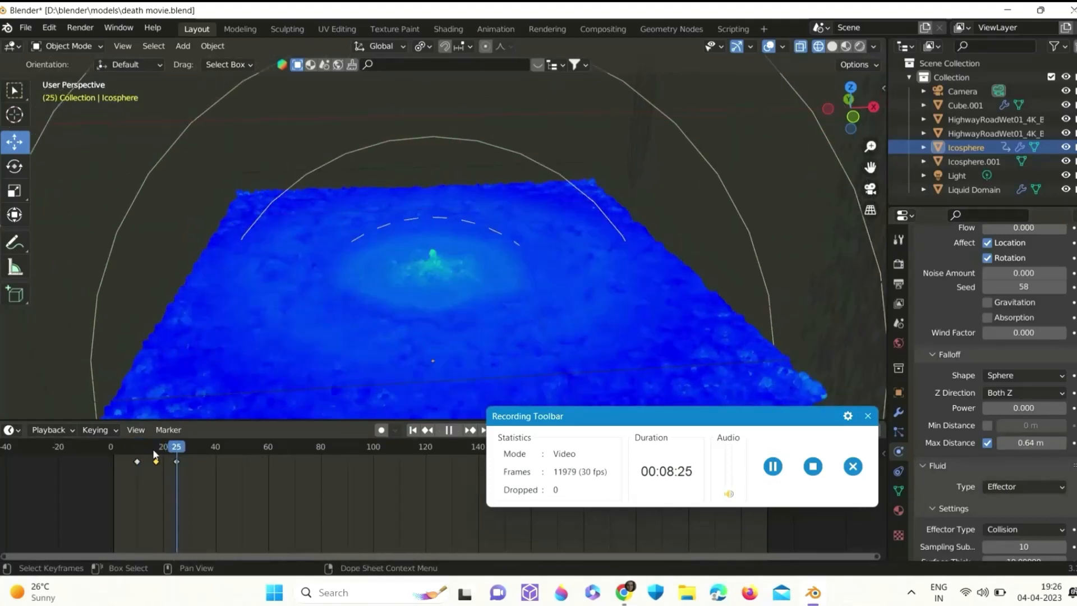
pyautogui.moveTo(112, 452); pyautogui.dragTo(170, 452)
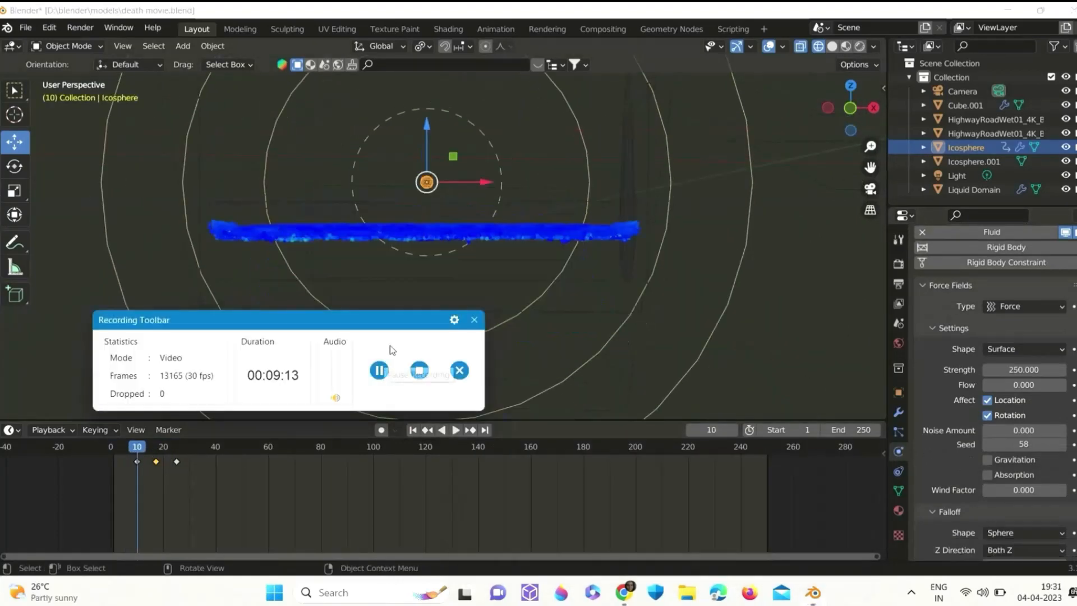
# - Select the Liquid Domain and free all of its baked fluid cache
pyautogui.moveTo(389, 351); pyautogui.dragTo(429, 439)
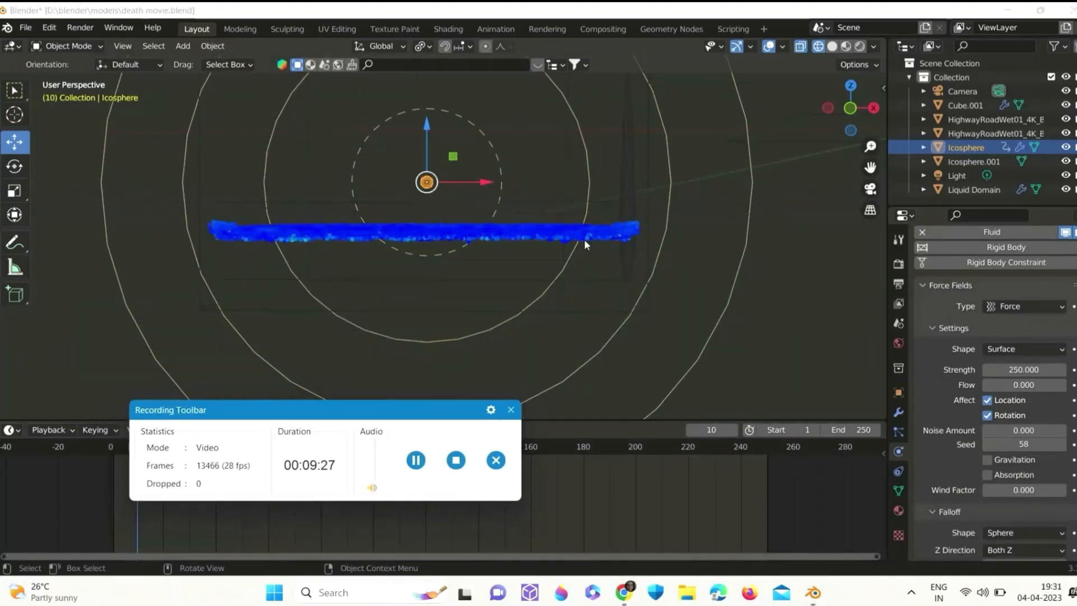
pyautogui.click(617, 308)
pyautogui.scroll(-10, 1010, 448)
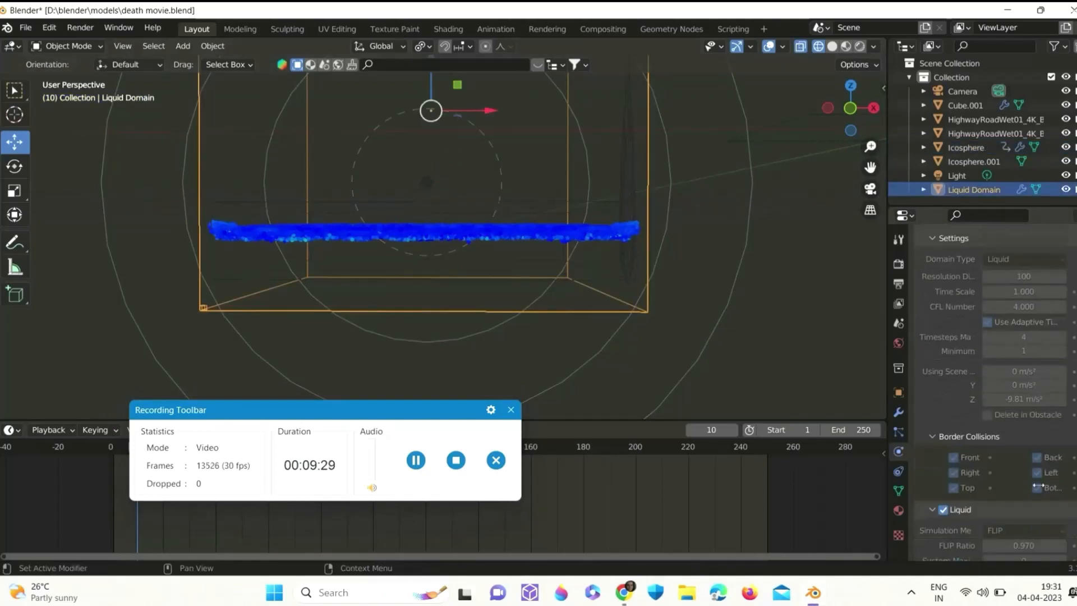
pyautogui.scroll(-15, 1038, 483)
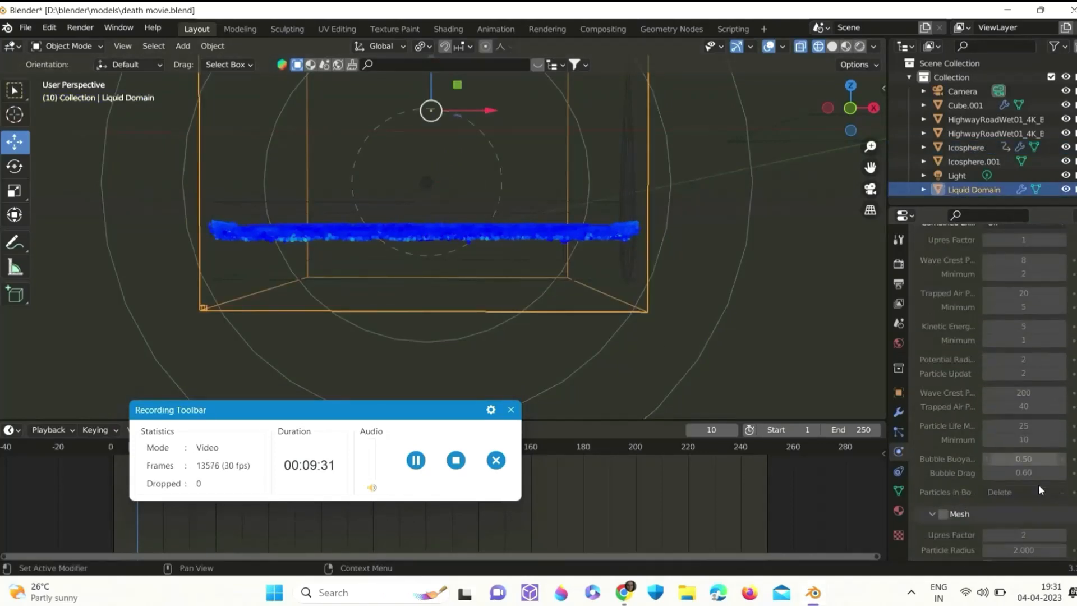
pyautogui.scroll(-8, 1038, 485)
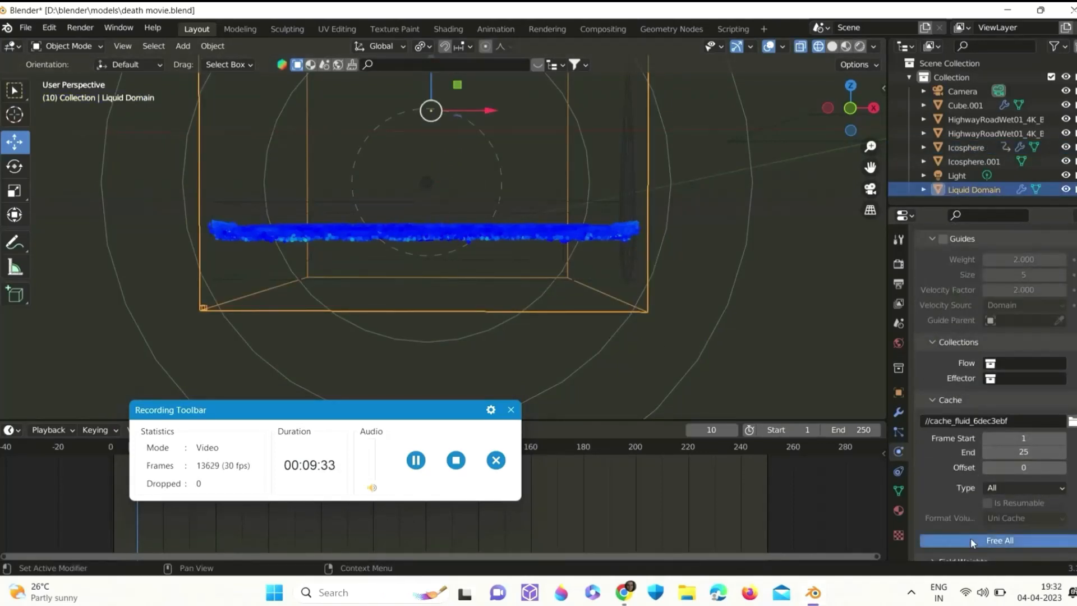
pyautogui.click(970, 538)
pyautogui.scroll(10, 961, 516)
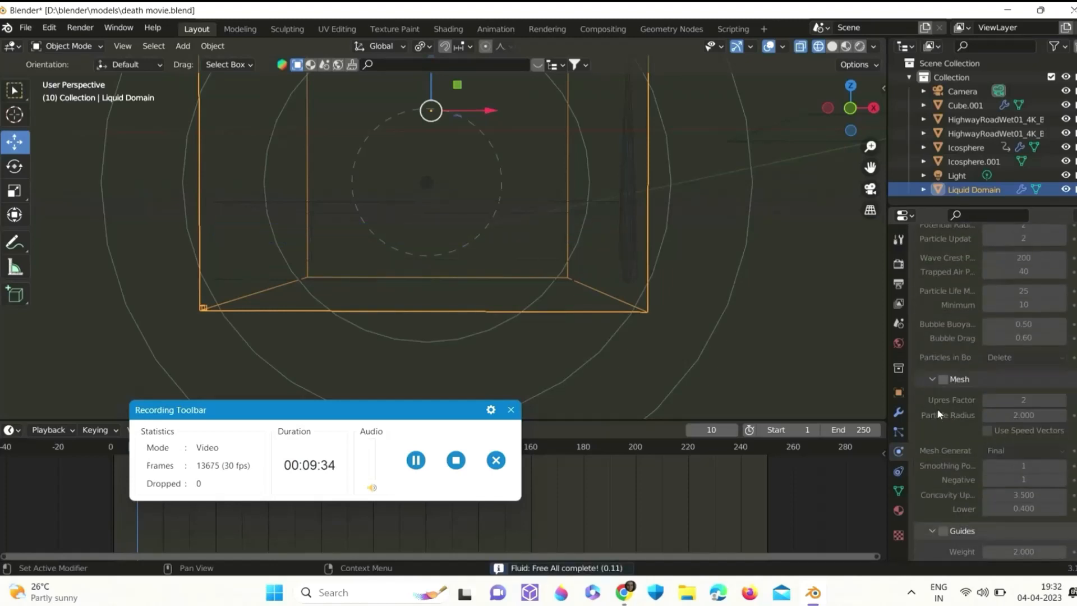
pyautogui.scroll(12, 958, 447)
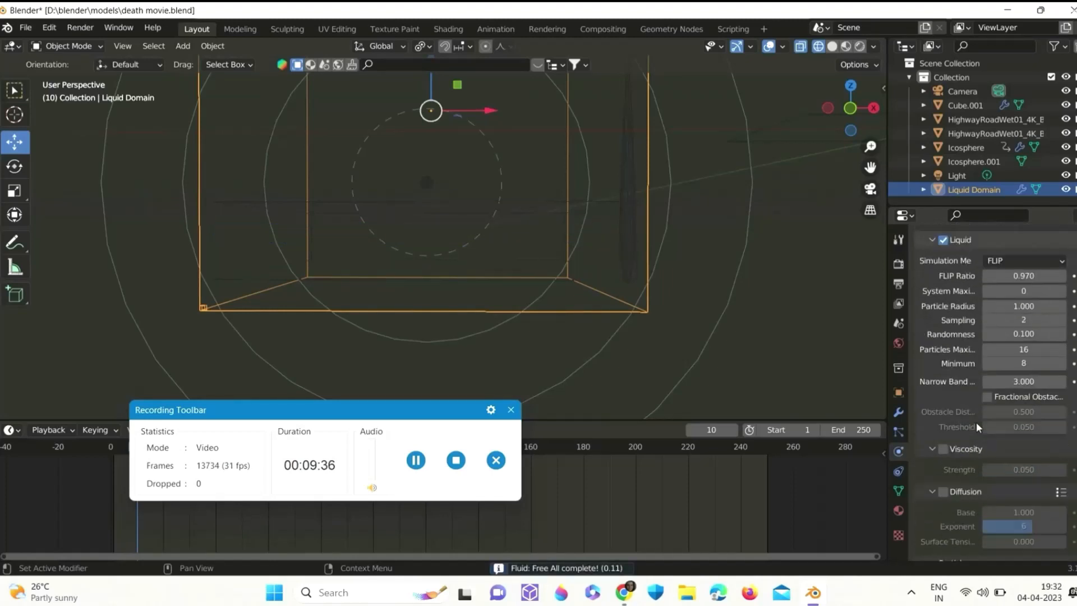
# - Switch the domain's liquid simulation method to APIC and set the narrow band width to 10
pyautogui.click(1023, 327)
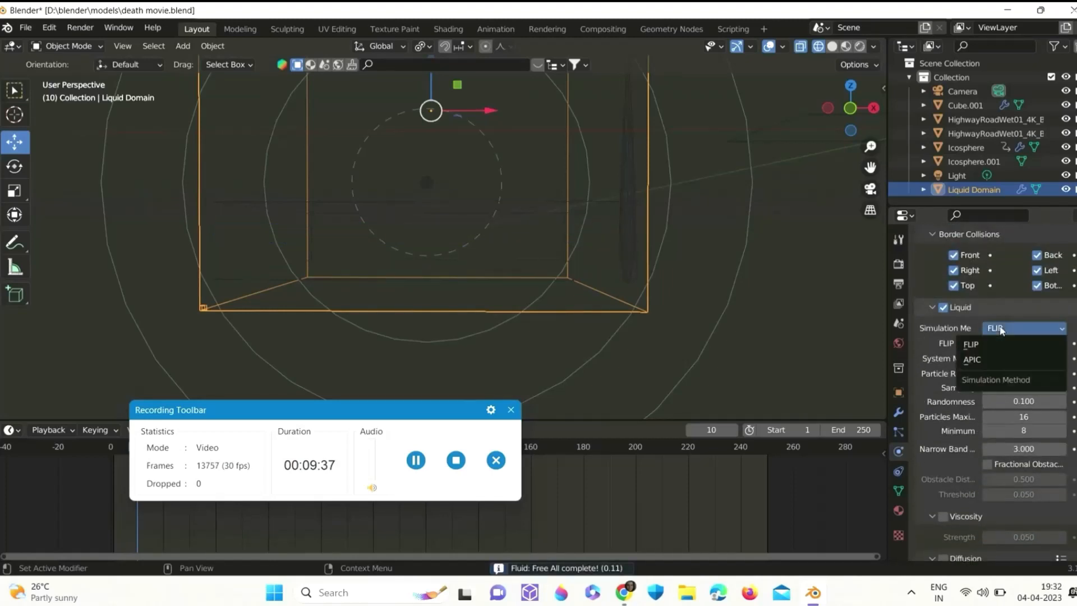
pyautogui.click(993, 361)
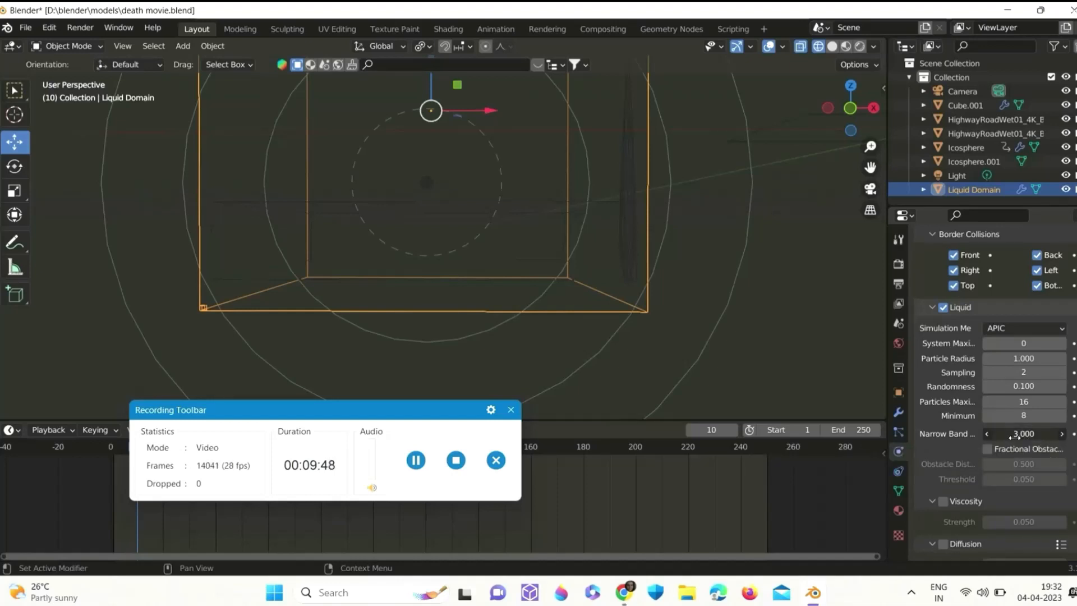
pyautogui.moveTo(1041, 441); pyautogui.dragTo(1049, 441)
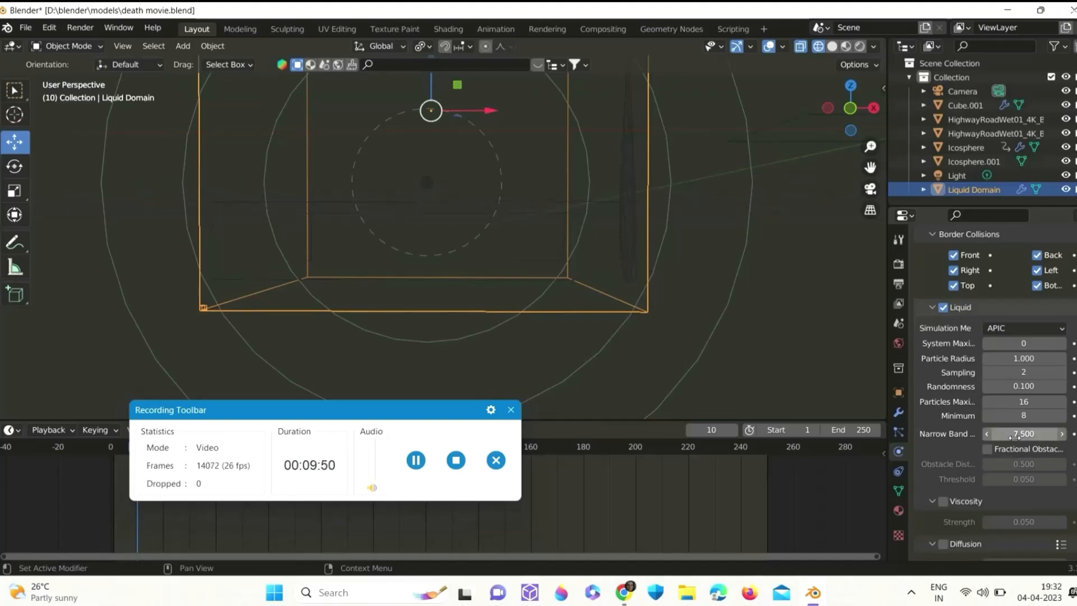
pyautogui.click(1023, 435)
pyautogui.press('Return')
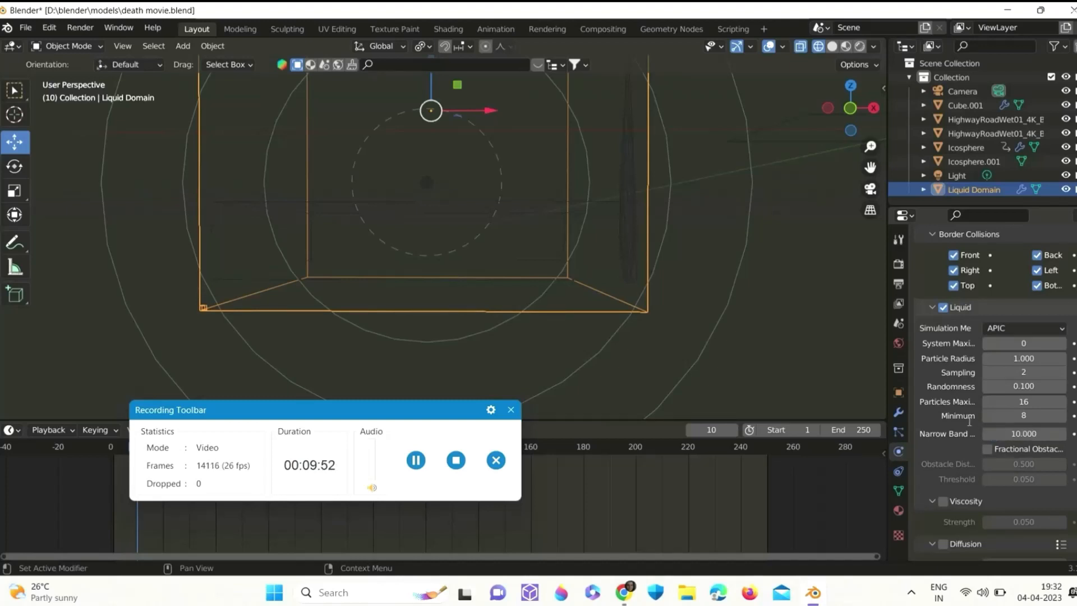
# - Bake all of the Liquid Domain's fluid simulation for frames 1 to 25
pyautogui.scroll(5, 1000, 467)
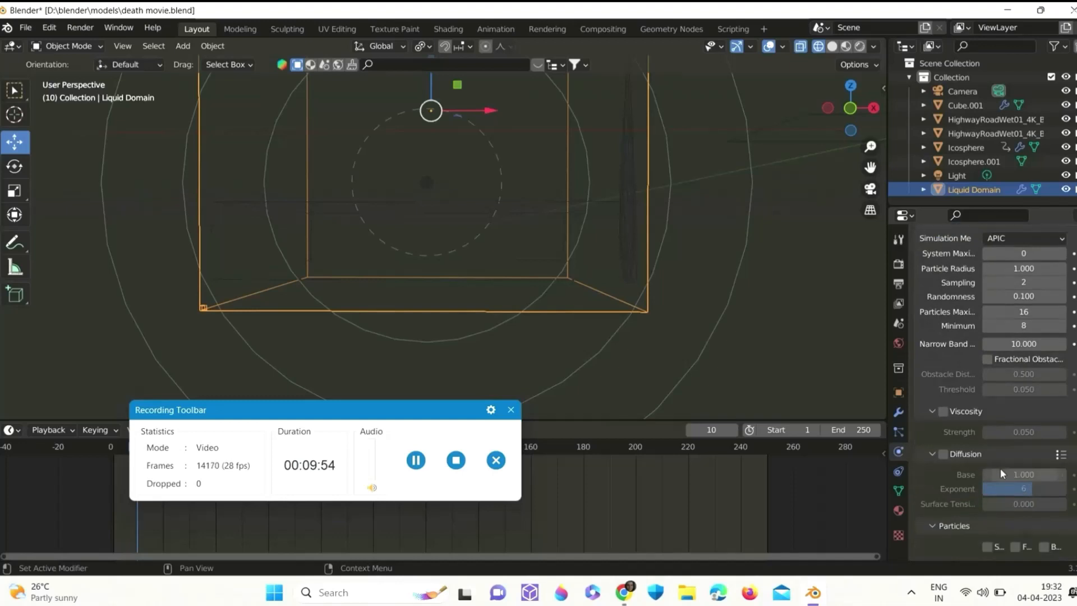
pyautogui.click(1003, 510)
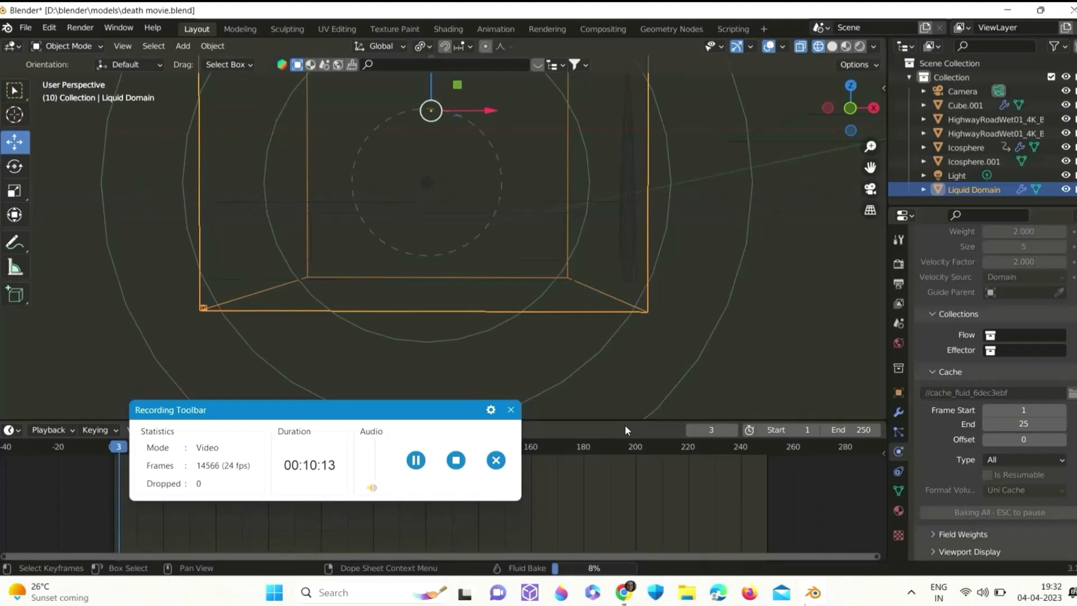
pyautogui.moveTo(428, 430); pyautogui.dragTo(691, 425)
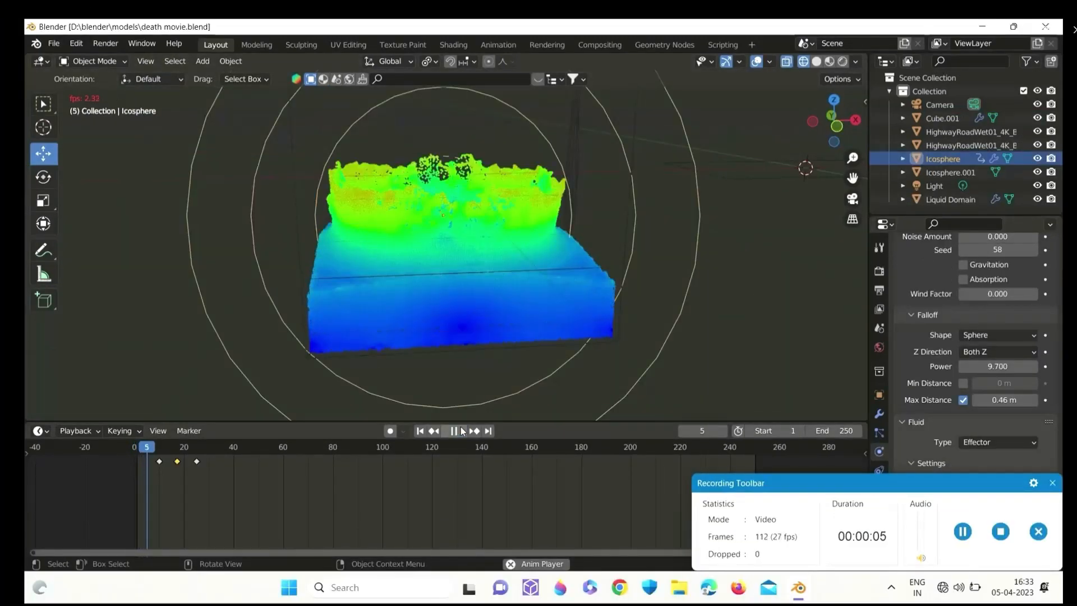
# - Pause the playback and scrub through the first five frames to examine the splash from a steeper view
pyautogui.click(457, 431)
pyautogui.moveTo(836, 117); pyautogui.dragTo(820, 193)
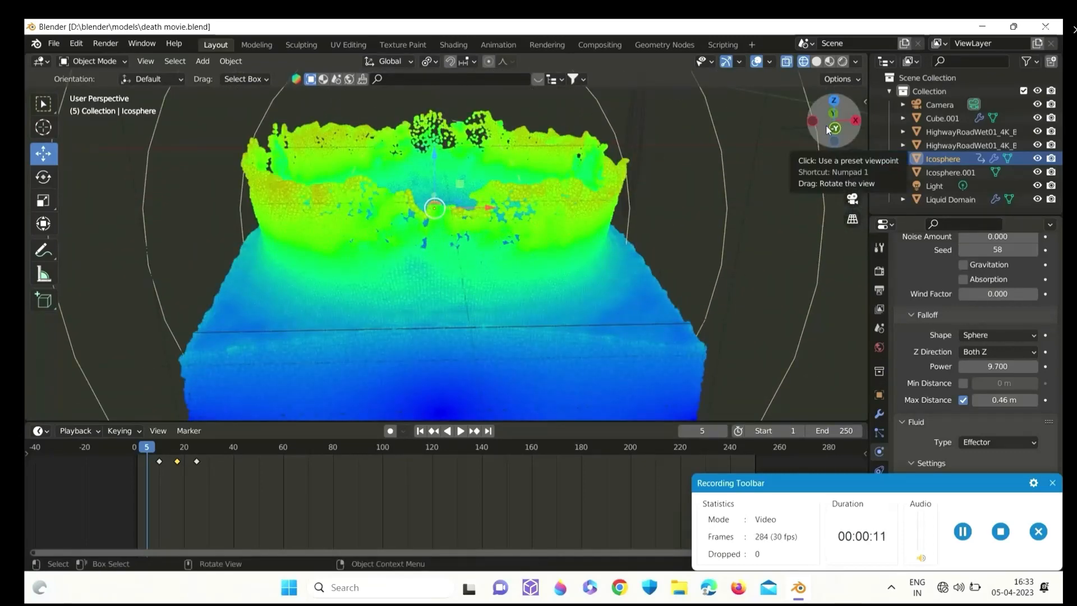
pyautogui.scroll(-2, 726, 220)
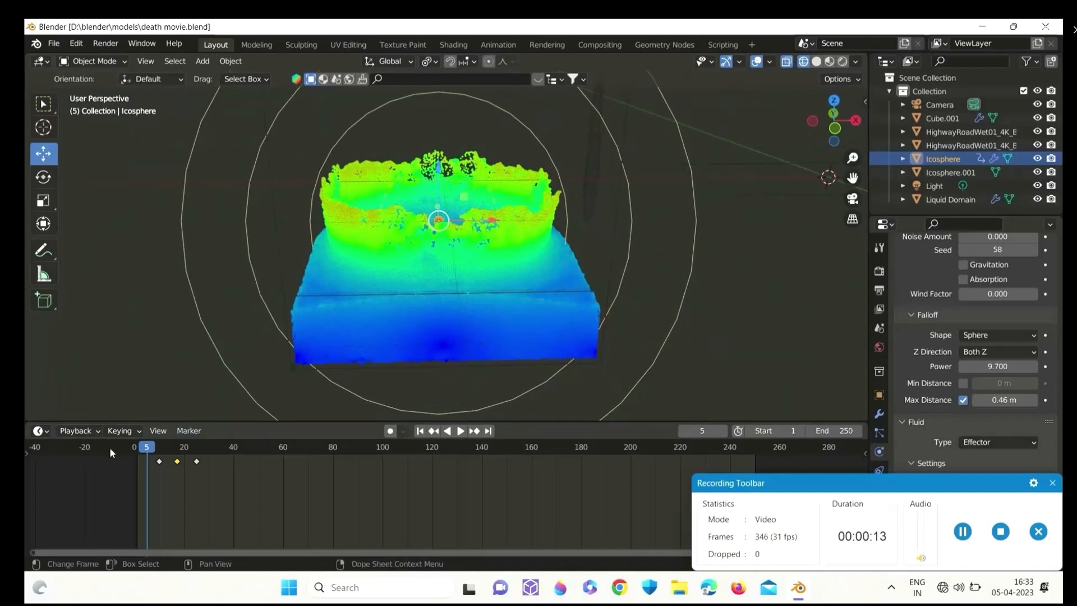
pyautogui.moveTo(153, 446)
pyautogui.mouseDown()
pyautogui.moveTo(125, 433)
pyautogui.moveTo(139, 431)
pyautogui.mouseUp()
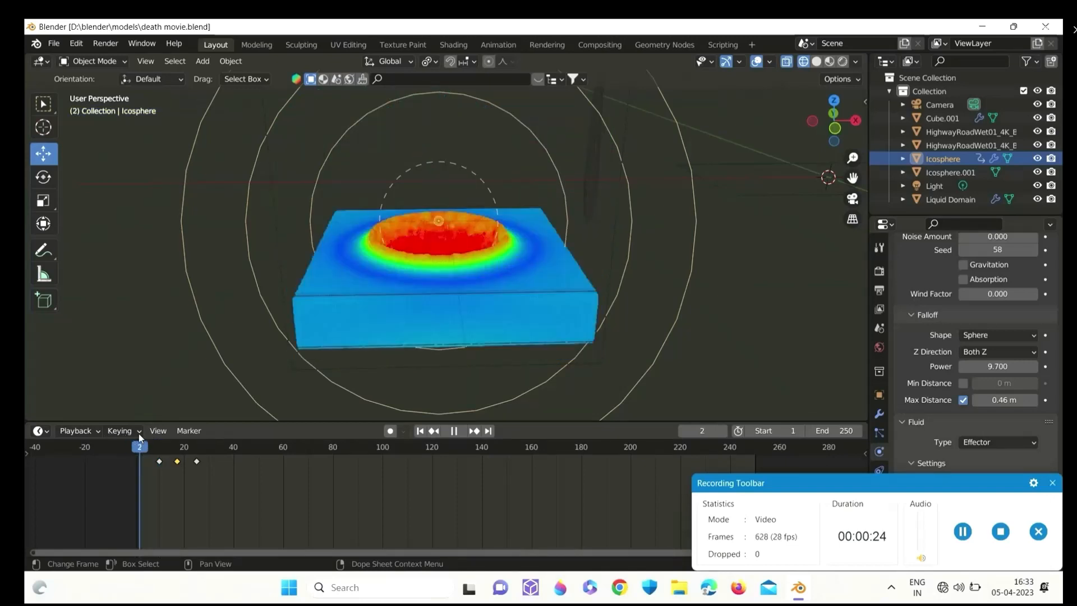
pyautogui.press('space')
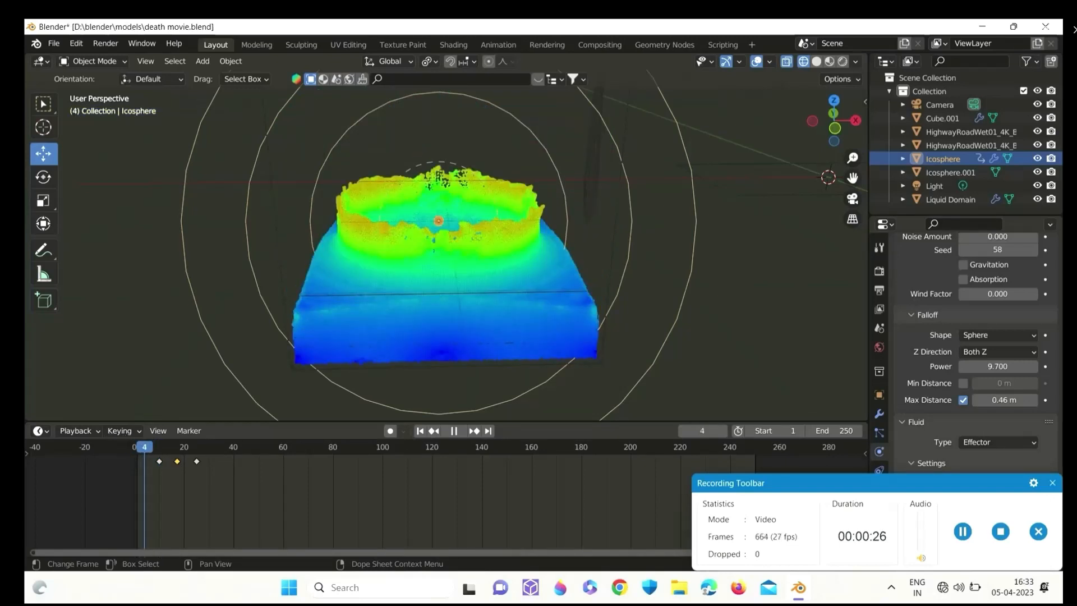
# - Set the strength of the icosphere's force field to 100
pyautogui.scroll(4, 1014, 331)
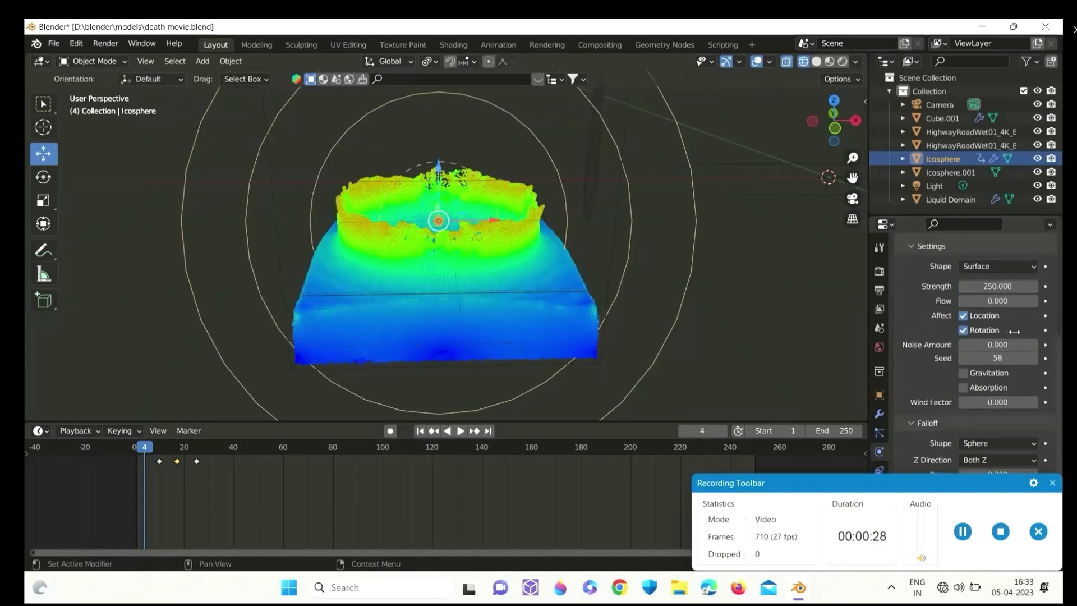
pyautogui.scroll(3, 1014, 332)
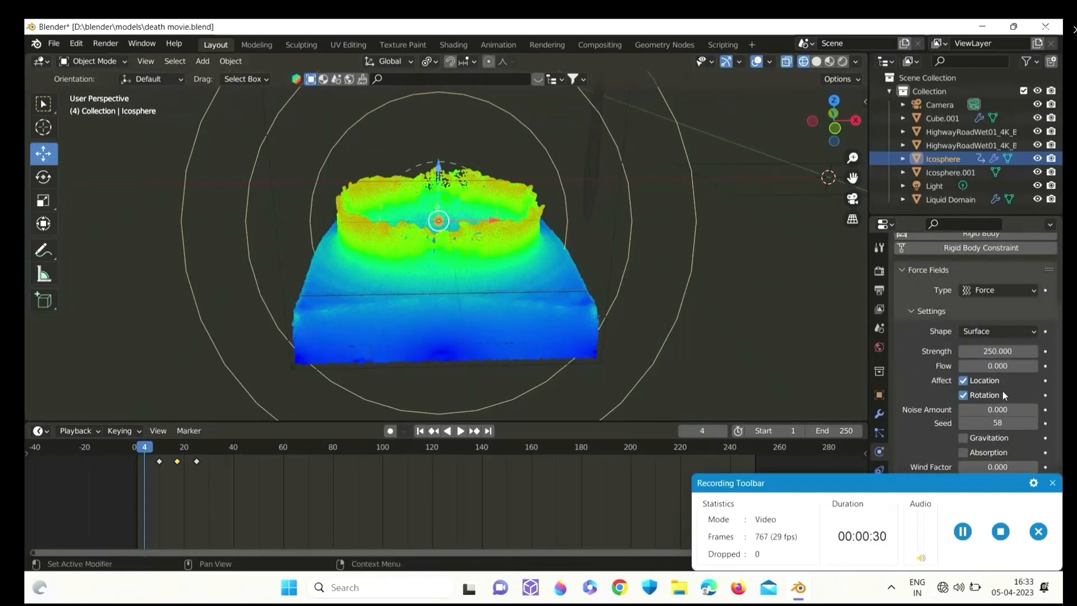
pyautogui.scroll(-6, 1001, 393)
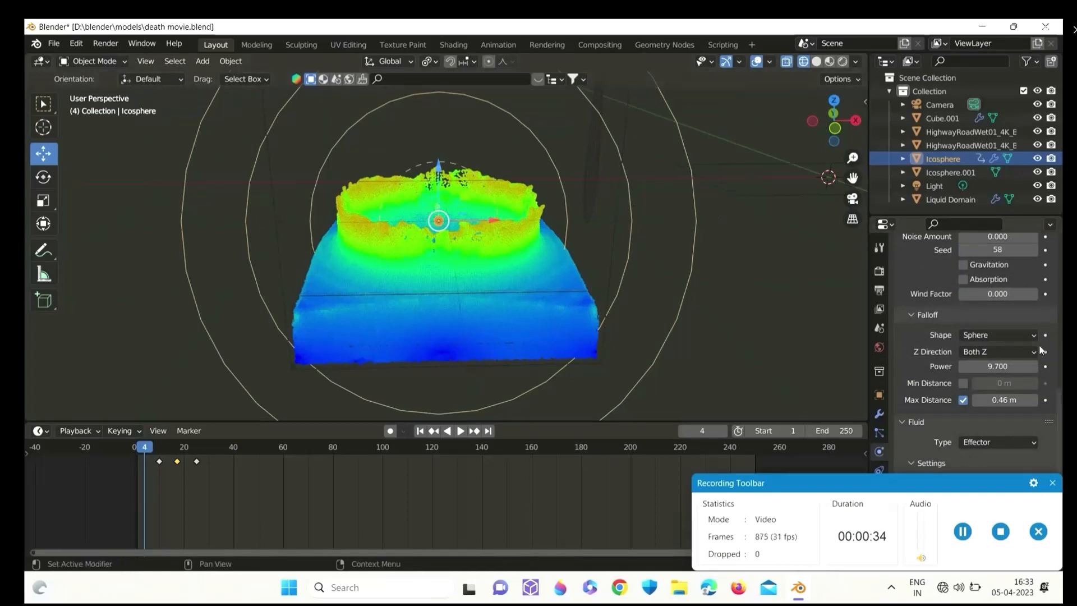
pyautogui.scroll(7, 1030, 348)
pyautogui.scroll(-7, 1029, 348)
pyautogui.scroll(6, 1009, 337)
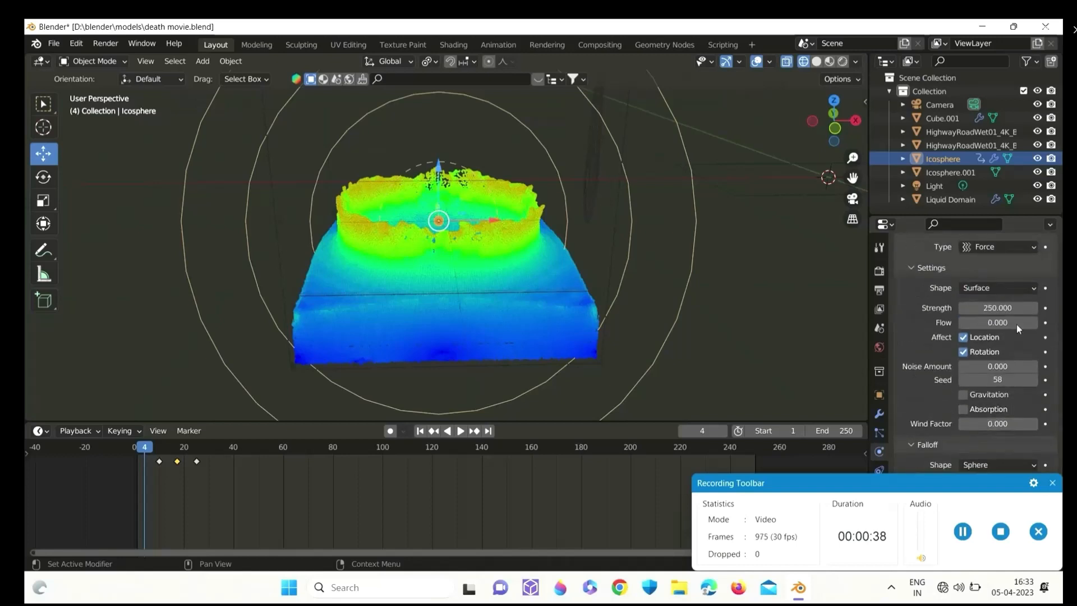
pyautogui.click(996, 308)
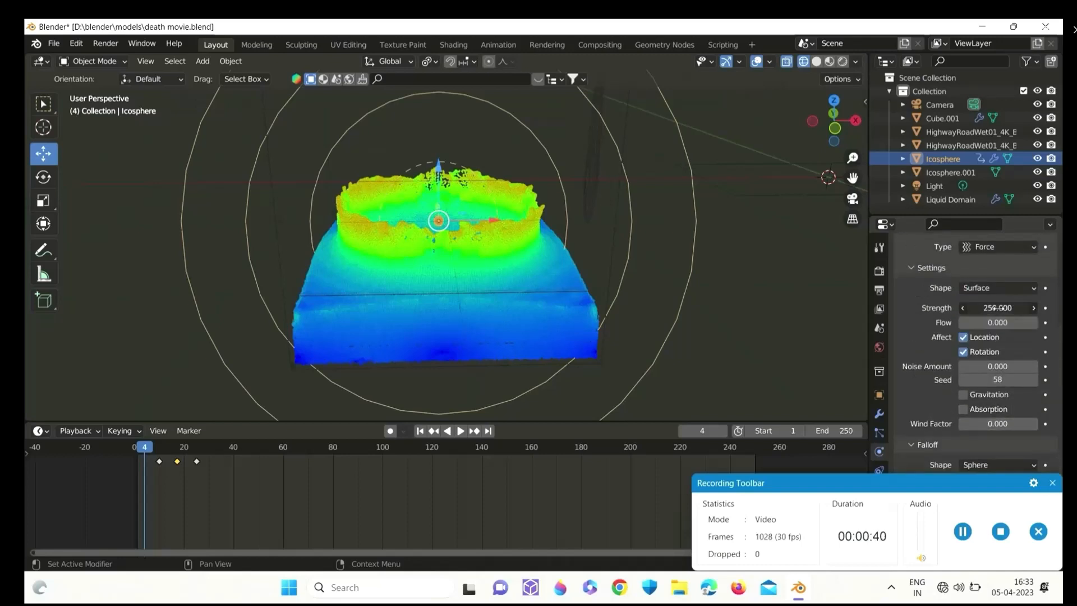
pyautogui.write('100')
pyautogui.press('Return')
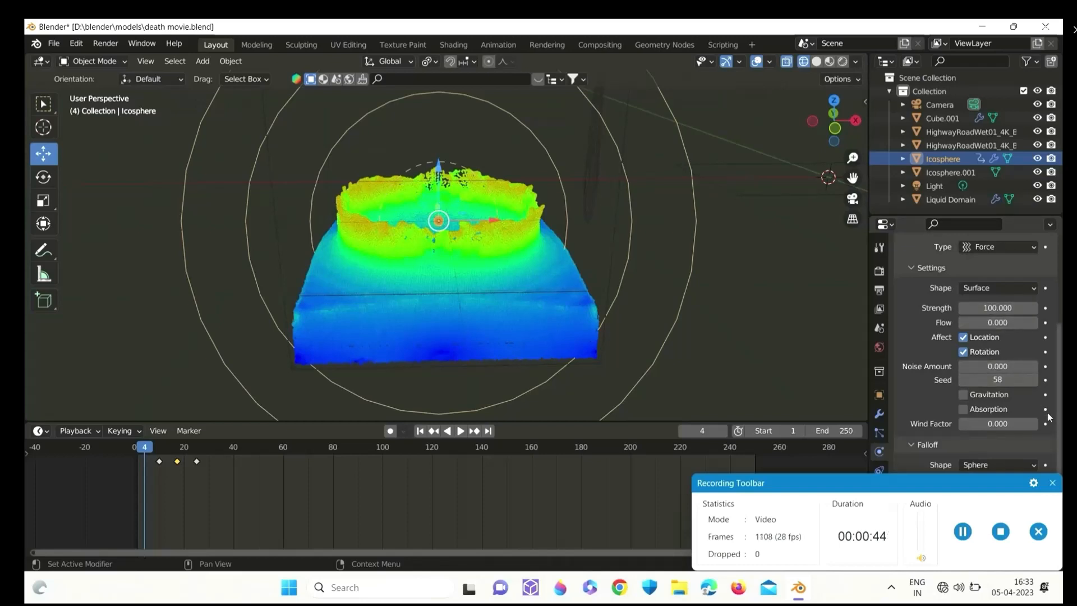
# - Set the force field's maximum falloff distance to 0.19 m and check its extent around the icosphere at frame 0
pyautogui.scroll(-5, 1034, 403)
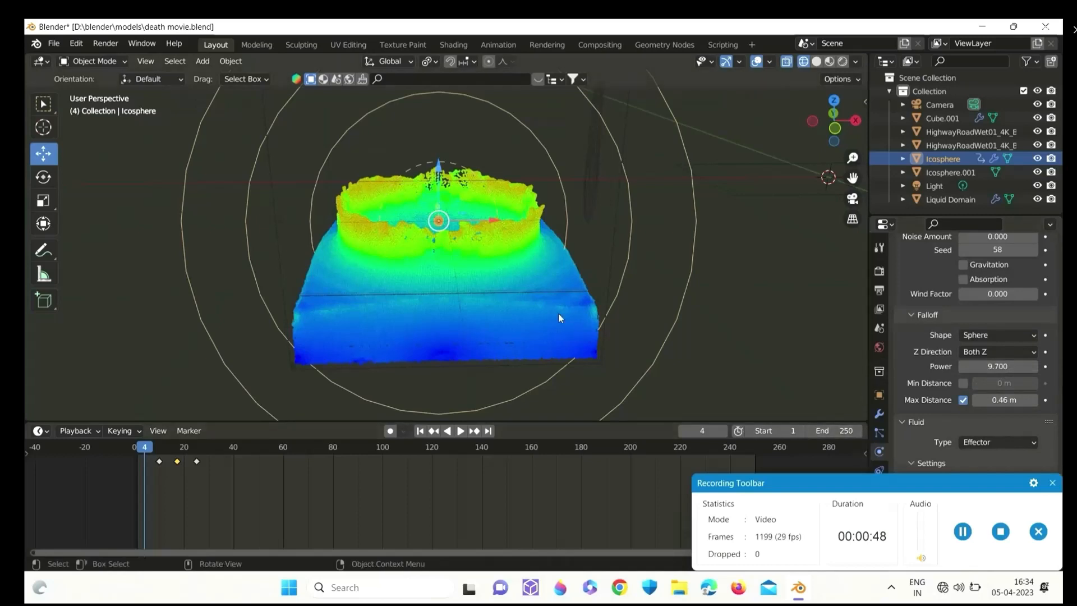
pyautogui.scroll(3, 453, 191)
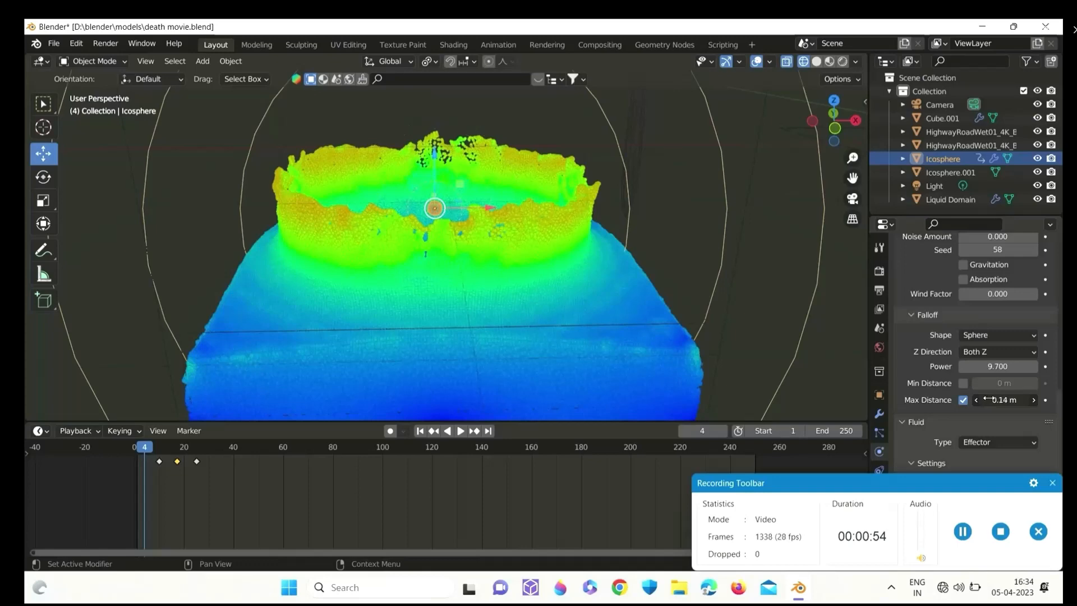
pyautogui.scroll(3, 541, 218)
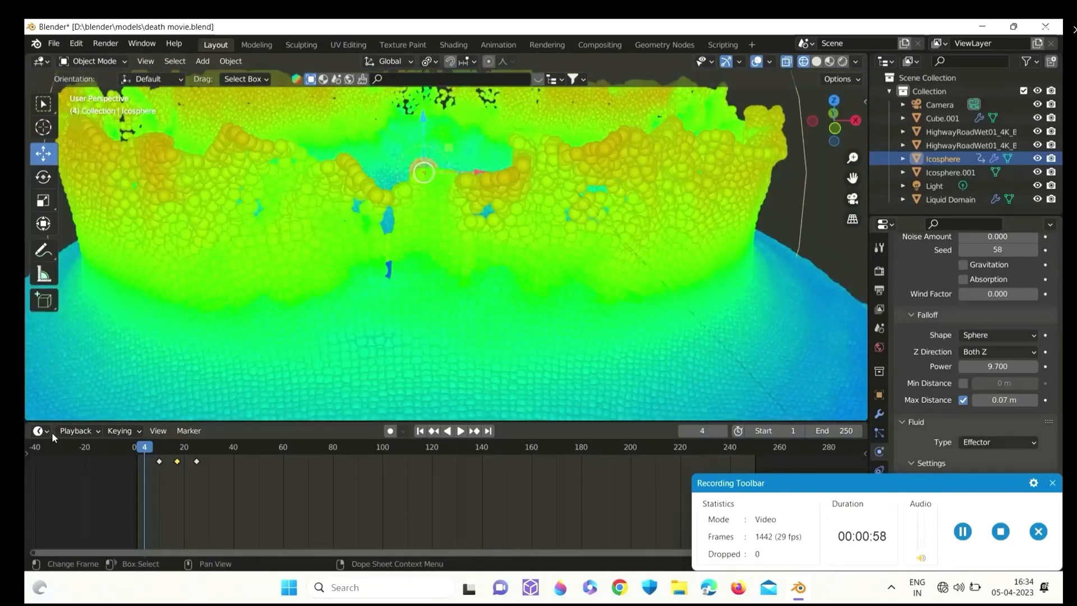
pyautogui.click(134, 448)
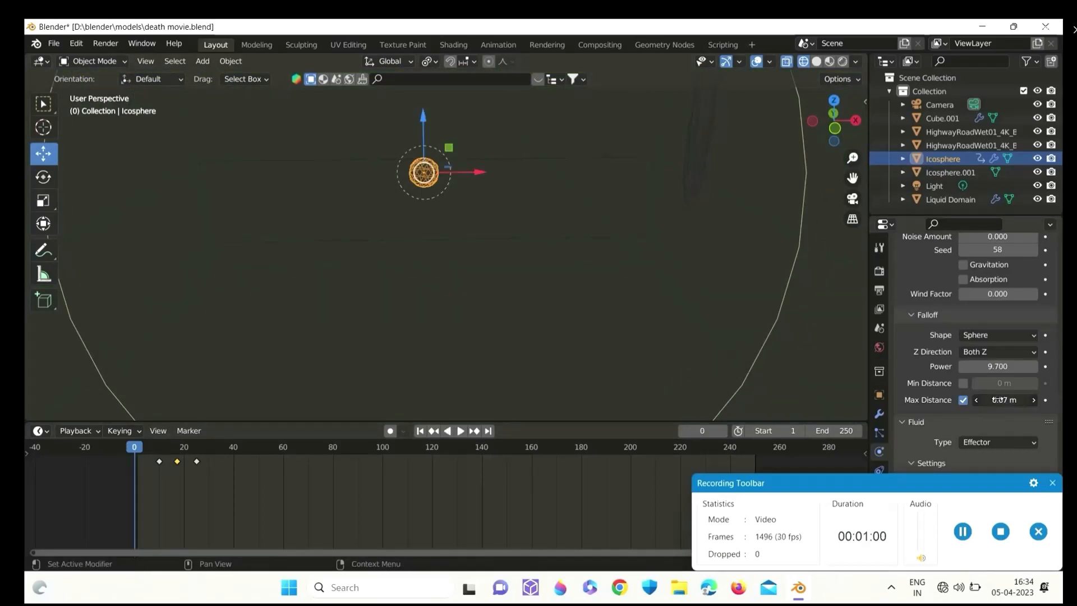
pyautogui.moveTo(1008, 399); pyautogui.dragTo(1003, 399)
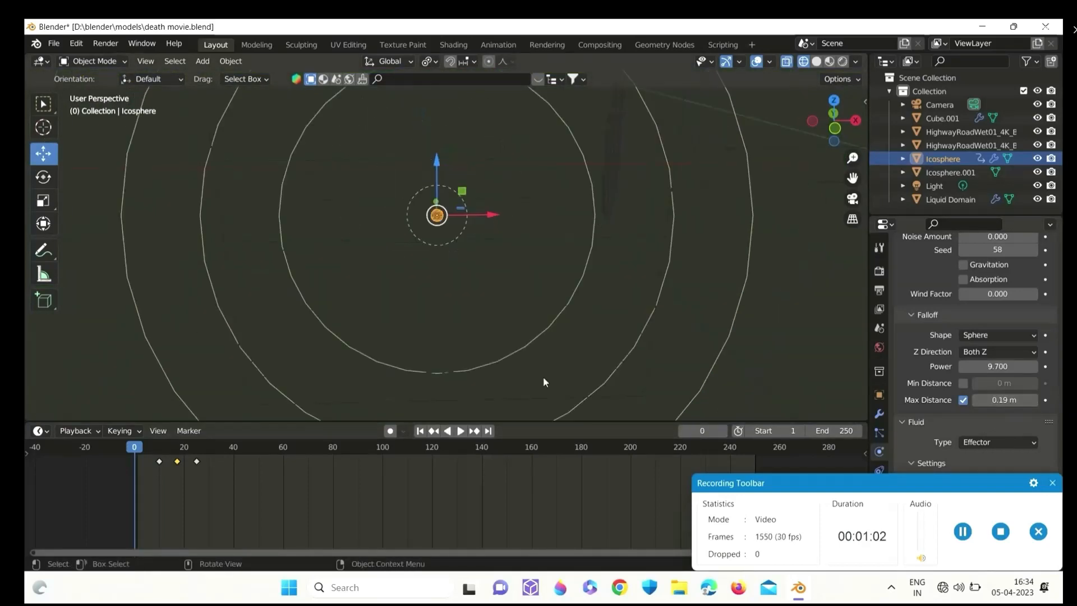
# - Play the splash up to frame 4, return to frame 1 and review the icosphere's force field settings
pyautogui.click(461, 431)
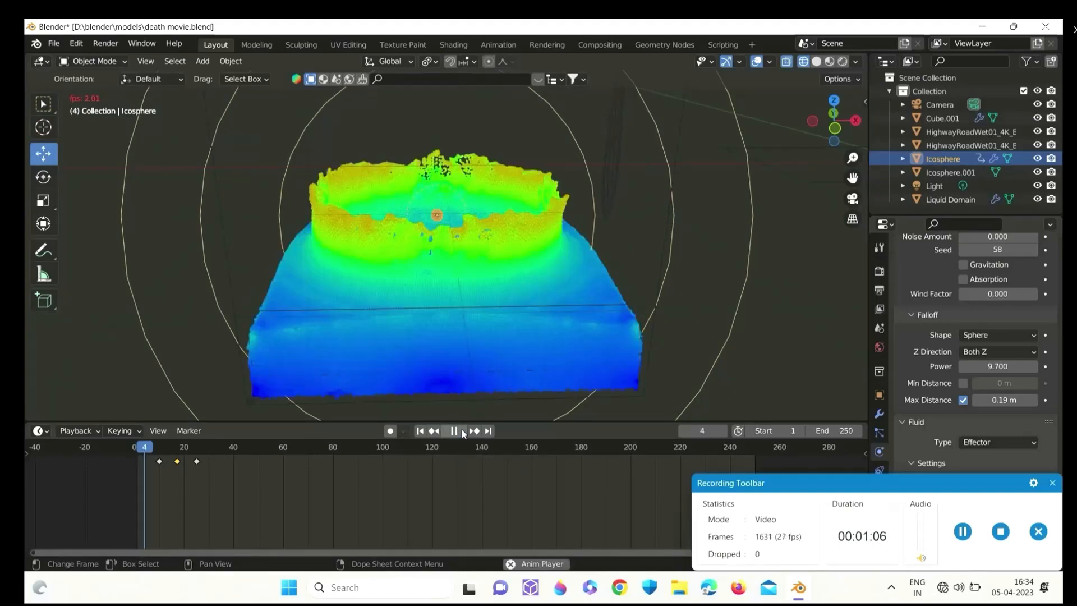
pyautogui.click(460, 431)
pyautogui.click(420, 430)
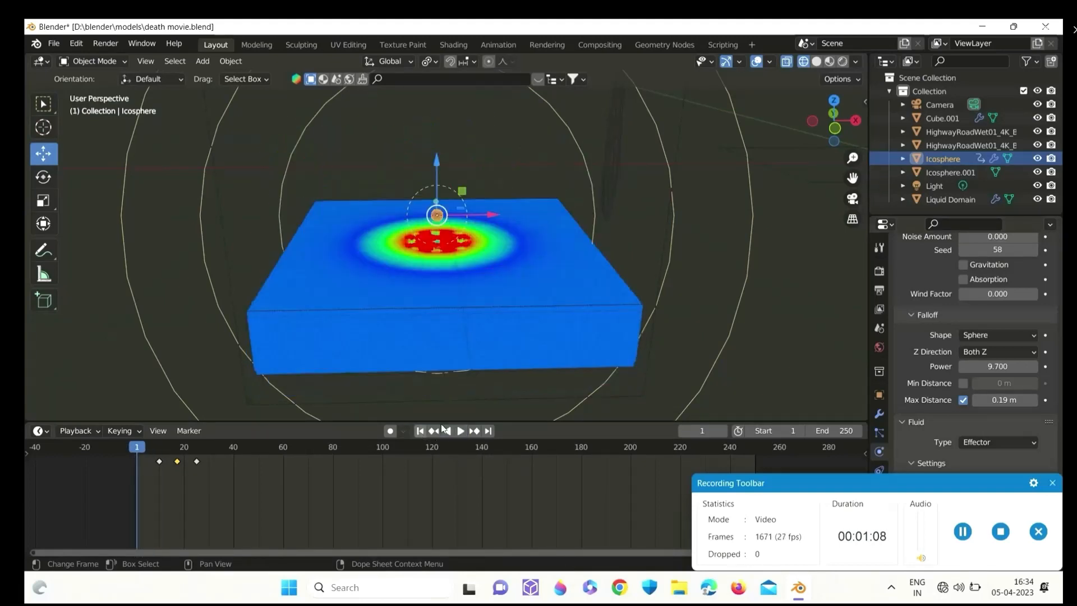
pyautogui.scroll(3, 1011, 406)
pyautogui.scroll(4, 1011, 406)
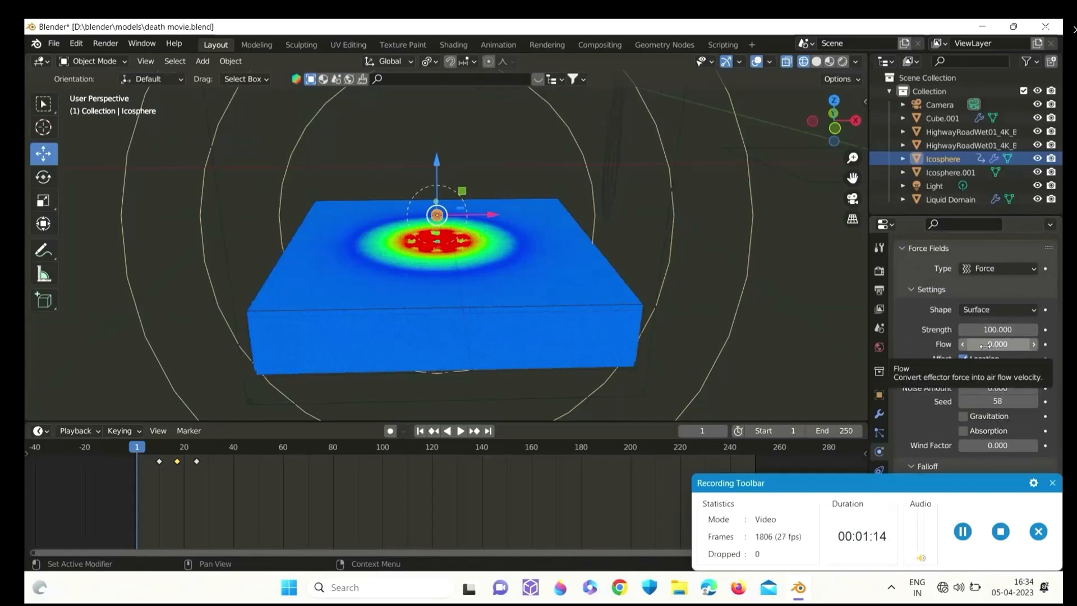
# - Select the Liquid Domain, free all of its baked fluid cache and move the timeline to frame 0
pyautogui.click(952, 119)
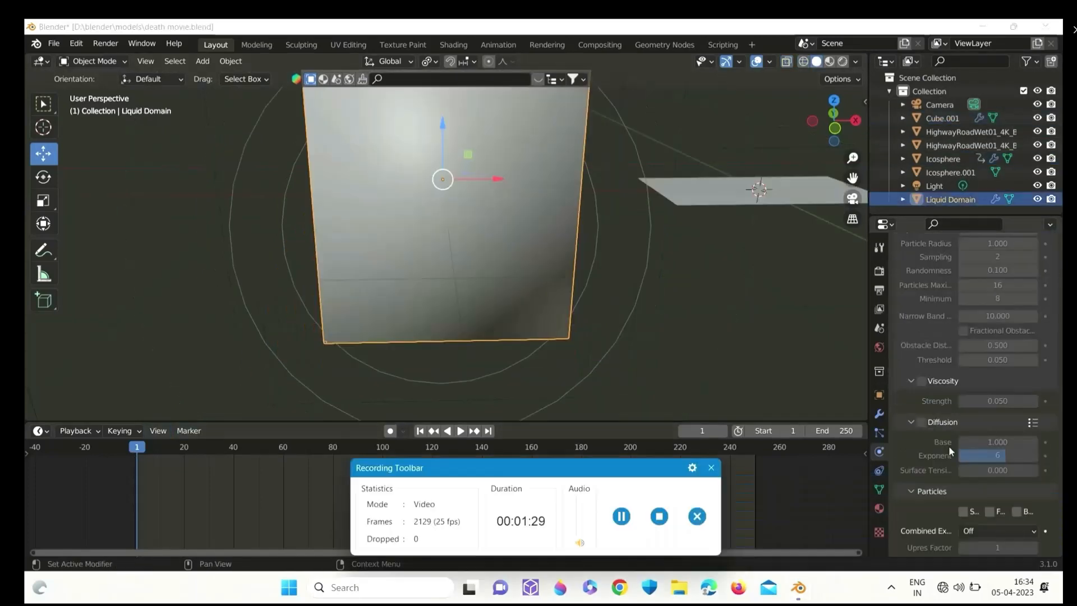
pyautogui.scroll(-15, 949, 450)
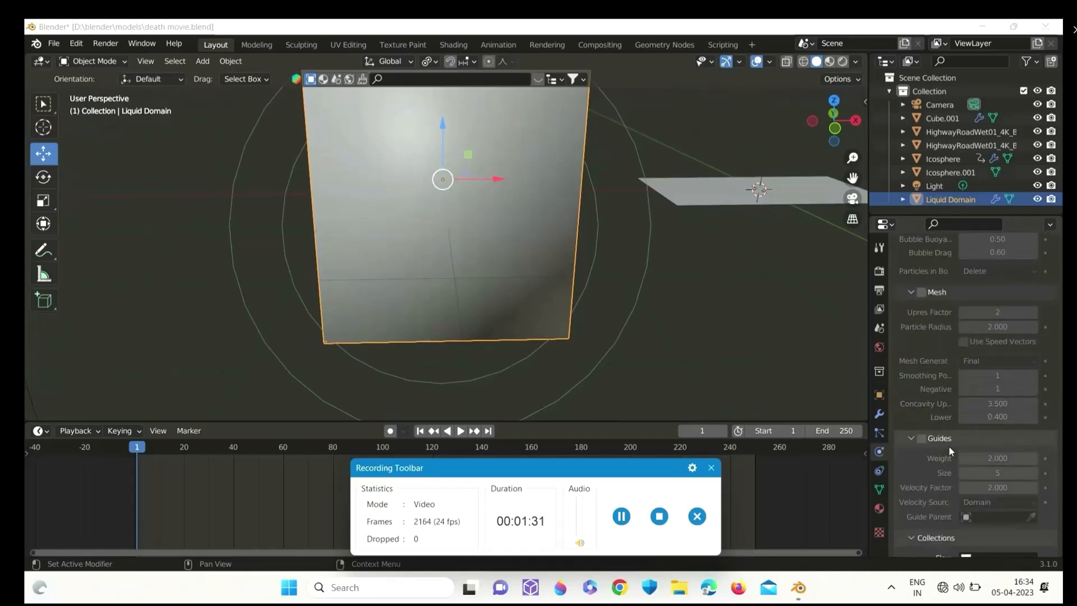
pyautogui.click(975, 509)
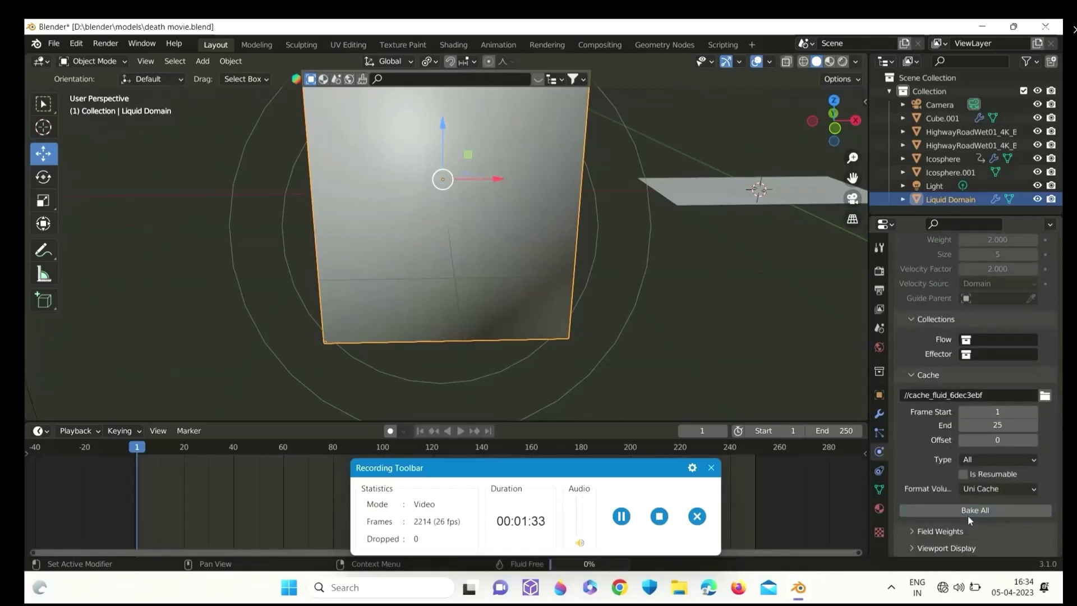
pyautogui.scroll(2, 463, 172)
pyautogui.scroll(1, 463, 173)
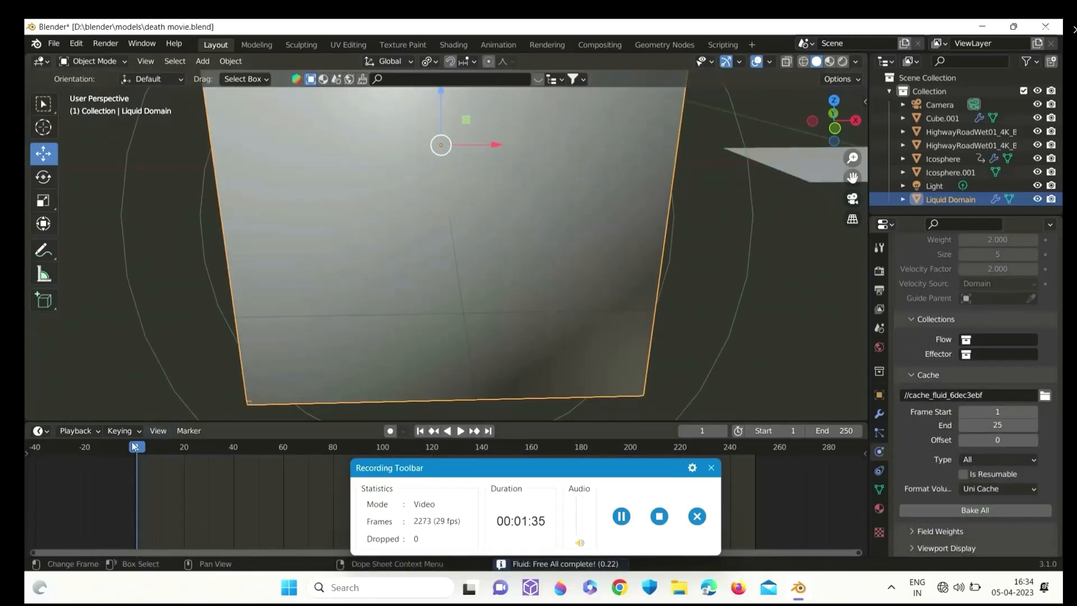
pyautogui.press('space')
pyautogui.press('Escape')
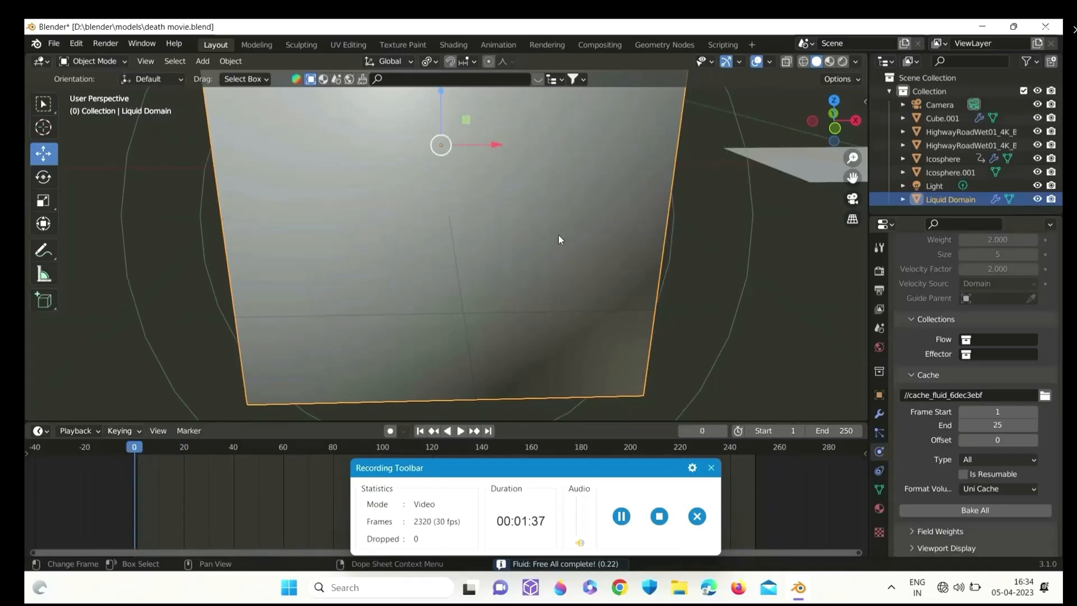
# - Select the icosphere and set its force field strength to 50
pyautogui.click(752, 187)
pyautogui.scroll(5, 1016, 365)
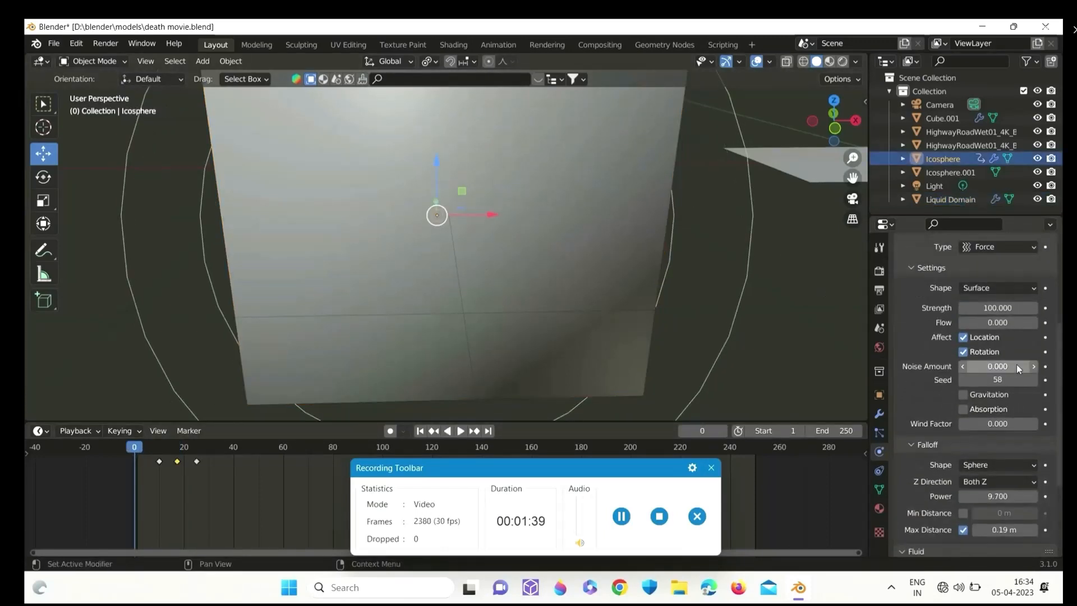
pyautogui.click(1012, 306)
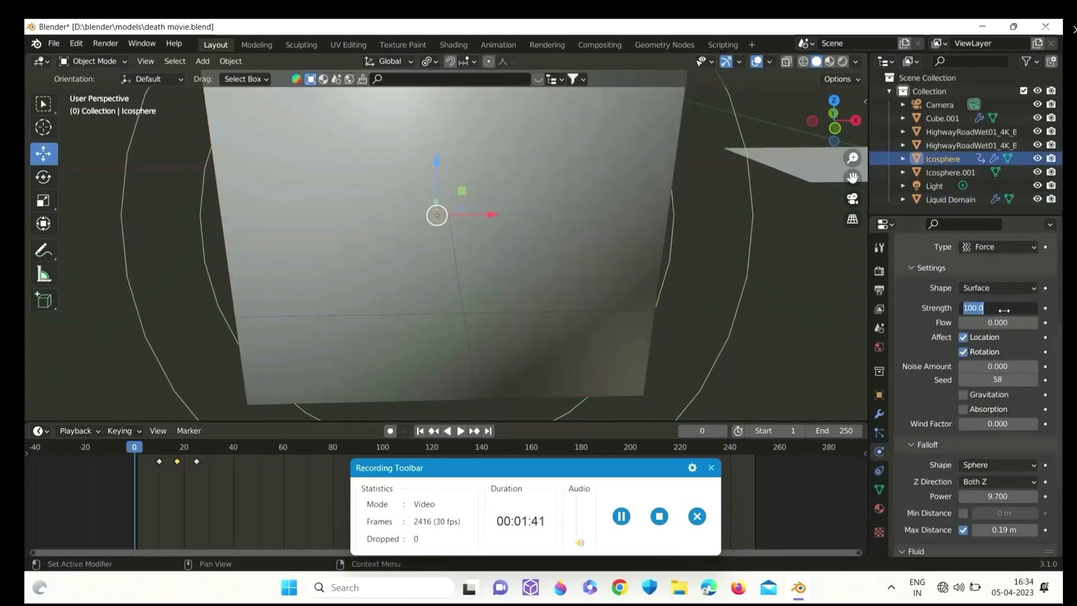
pyautogui.write('50')
pyautogui.press('Return')
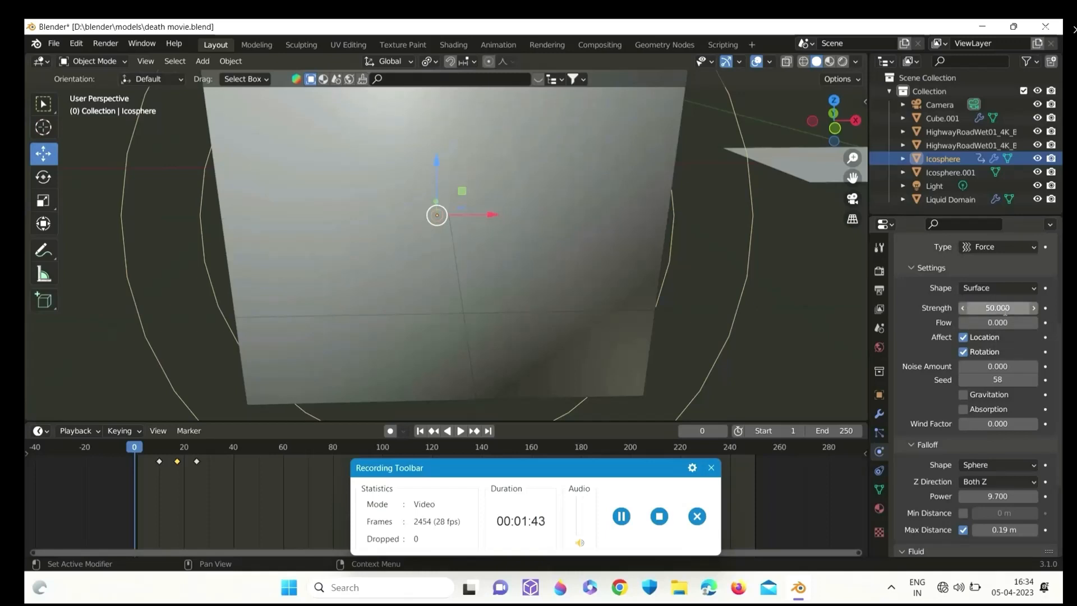
# - Select the Liquid Domain and bake all of its fluid simulation for frames 1 to 25
pyautogui.click(635, 183)
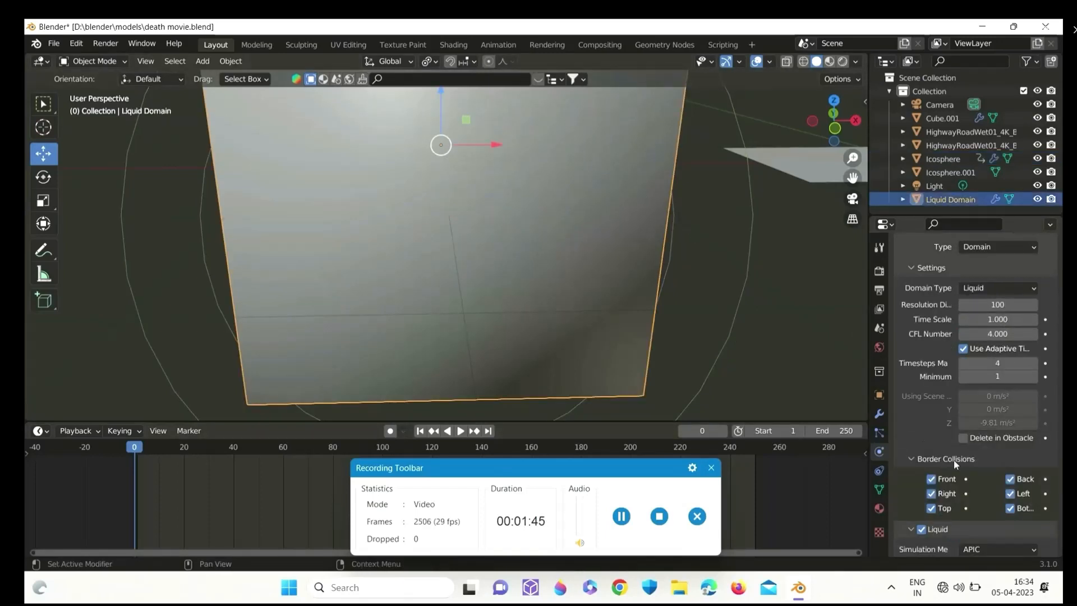
pyautogui.scroll(-15, 954, 459)
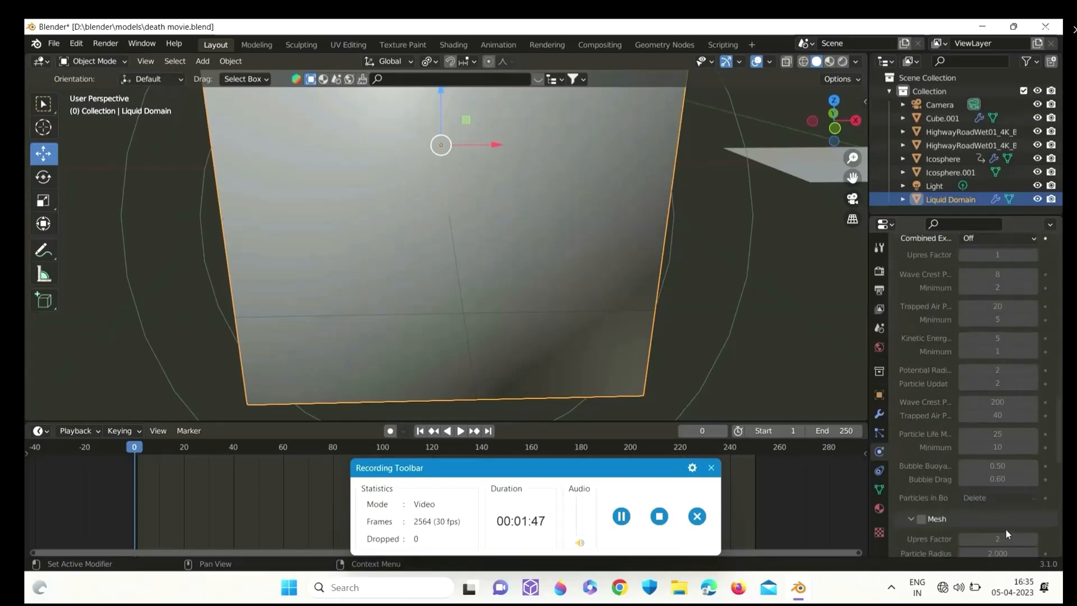
pyautogui.scroll(-10, 1004, 529)
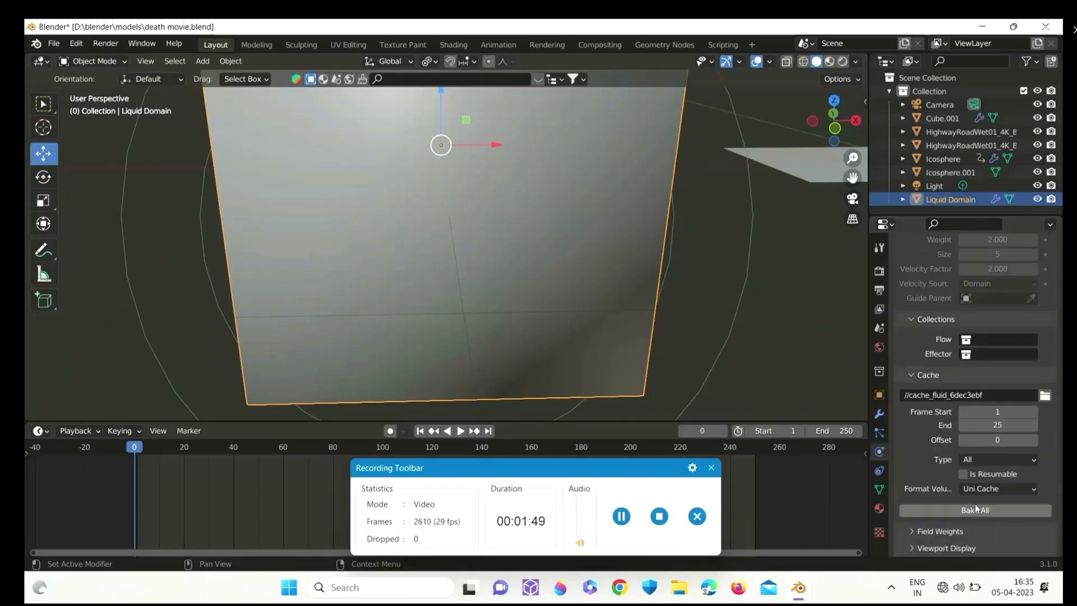
pyautogui.click(974, 508)
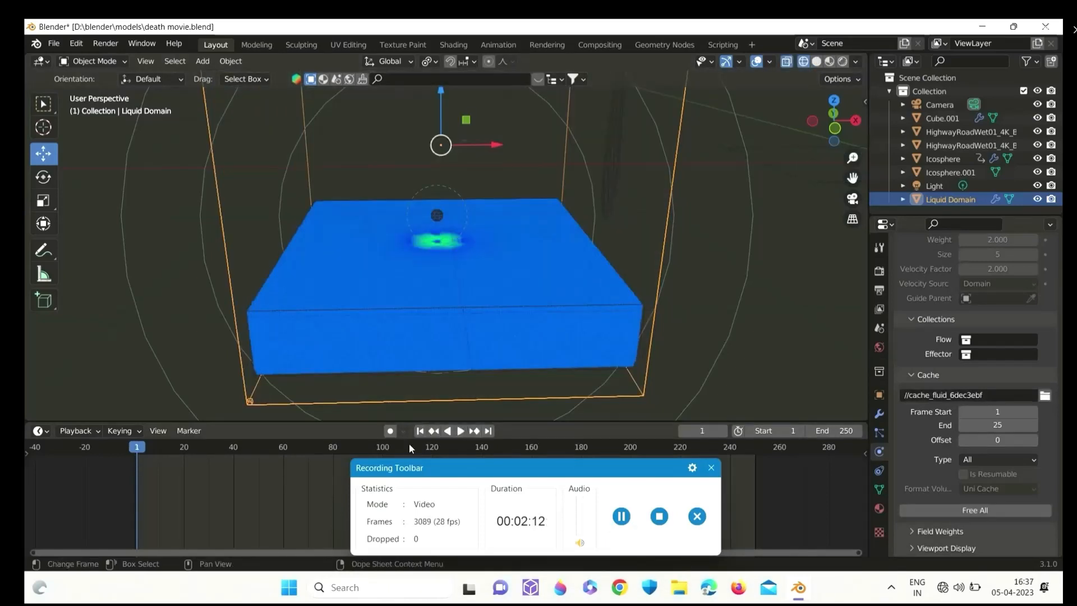
# - Play the baked splash up to frame 20 and inspect the particles in front and perspective views
pyautogui.click(462, 433)
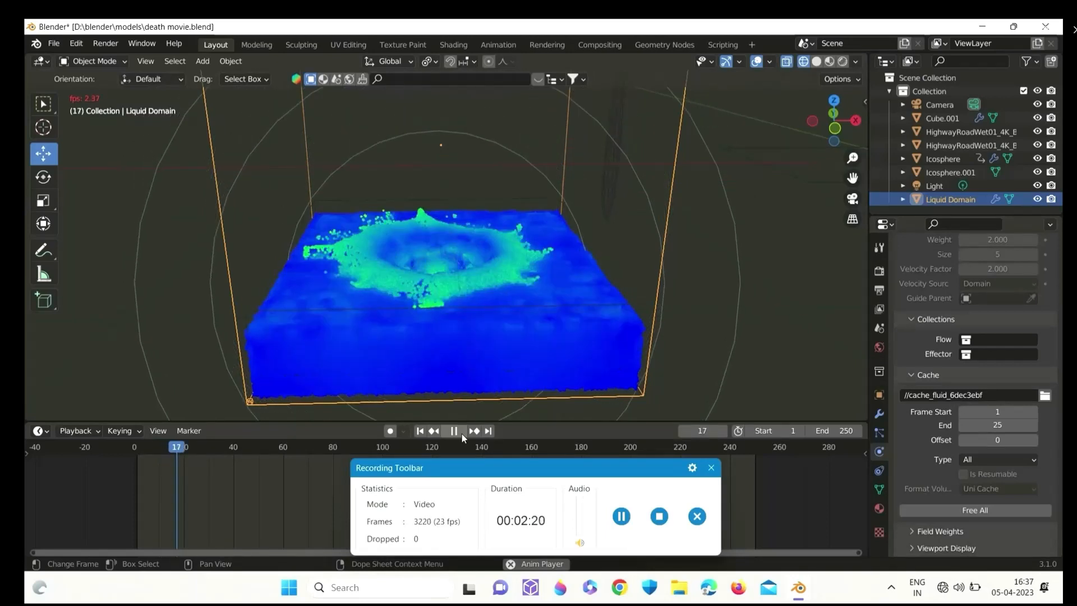
pyautogui.click(460, 432)
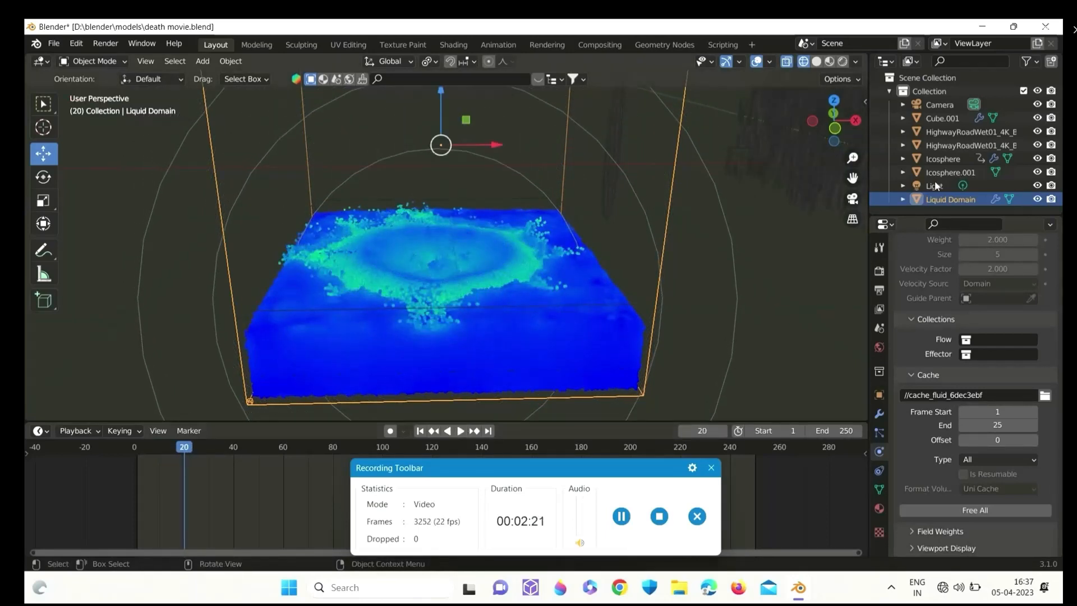
pyautogui.moveTo(846, 114)
pyautogui.mouseDown()
pyautogui.moveTo(812, 88)
pyautogui.moveTo(839, 130)
pyautogui.mouseUp()
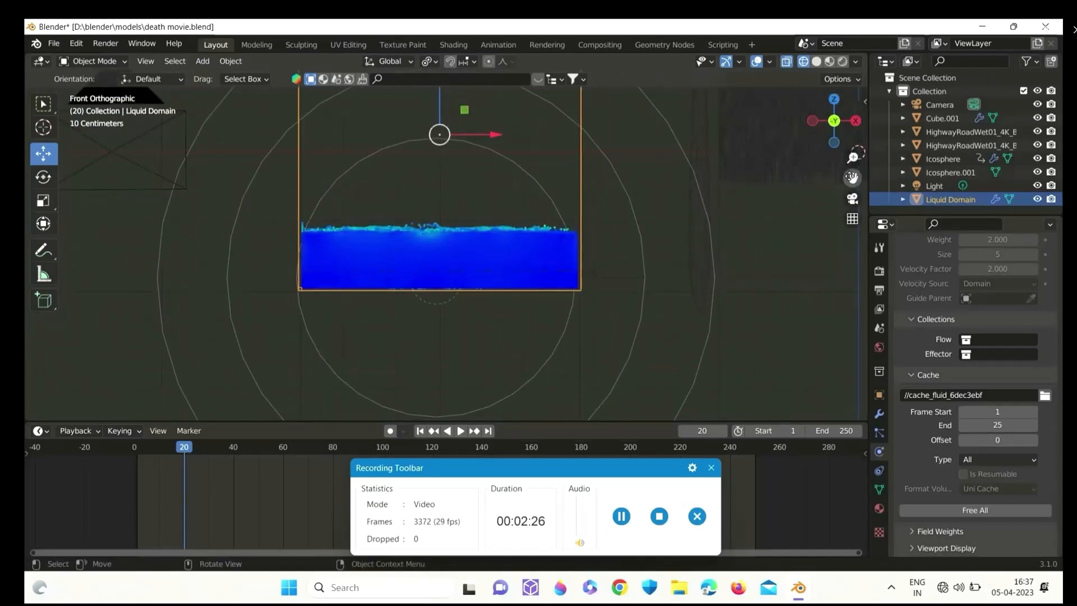
pyautogui.moveTo(852, 177); pyautogui.dragTo(852, 238)
pyautogui.scroll(2, 608, 315)
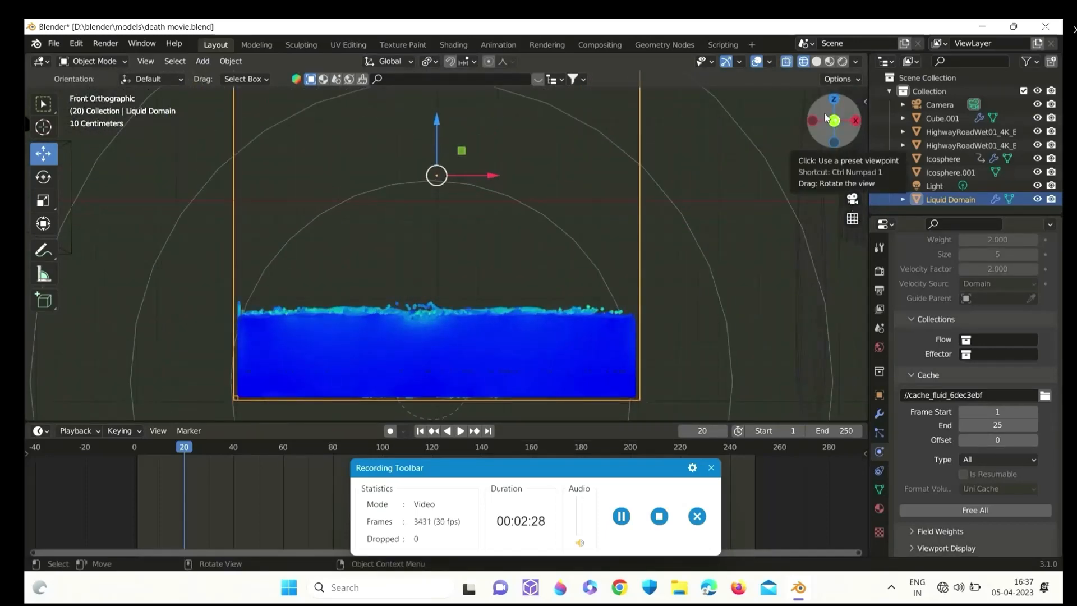
pyautogui.moveTo(825, 117); pyautogui.dragTo(828, 125)
pyautogui.click(853, 199)
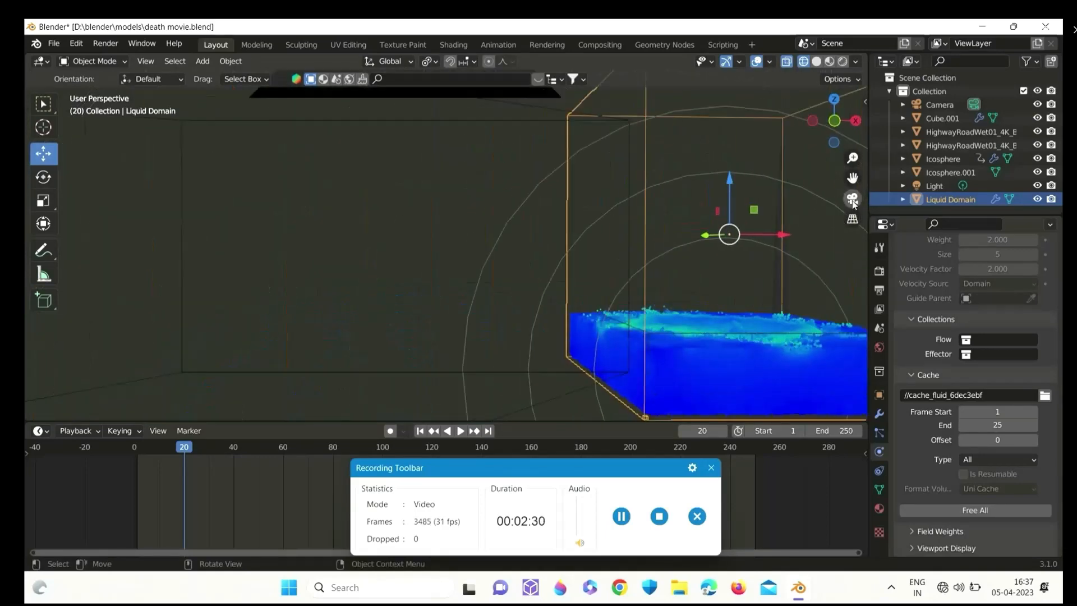
pyautogui.click(852, 199)
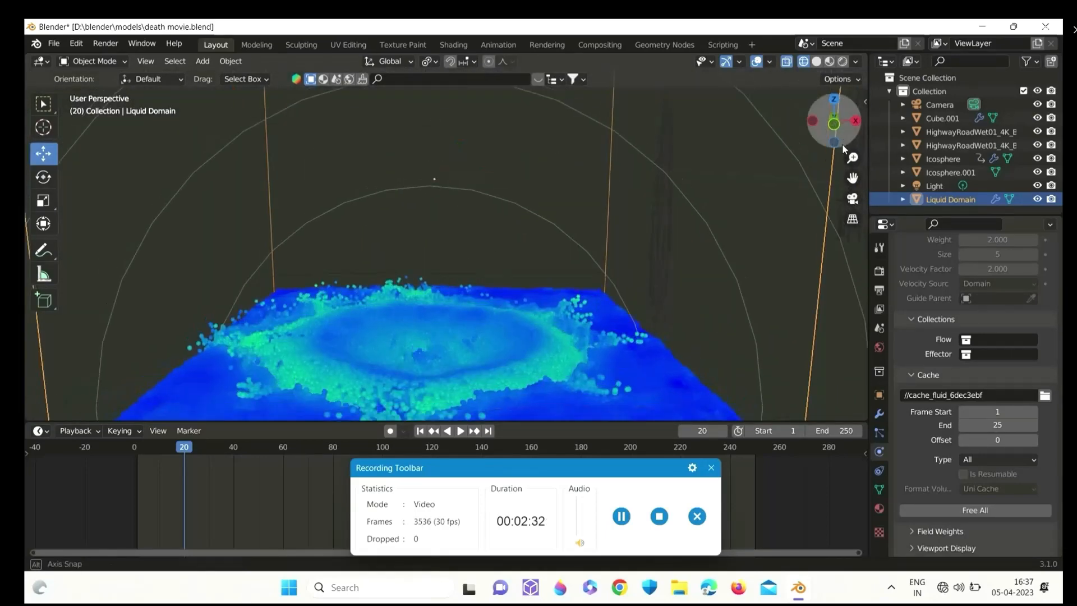
# - Replay the splash from frame 1 in the front orthographic view
pyautogui.click(834, 122)
pyautogui.click(420, 430)
pyautogui.click(459, 430)
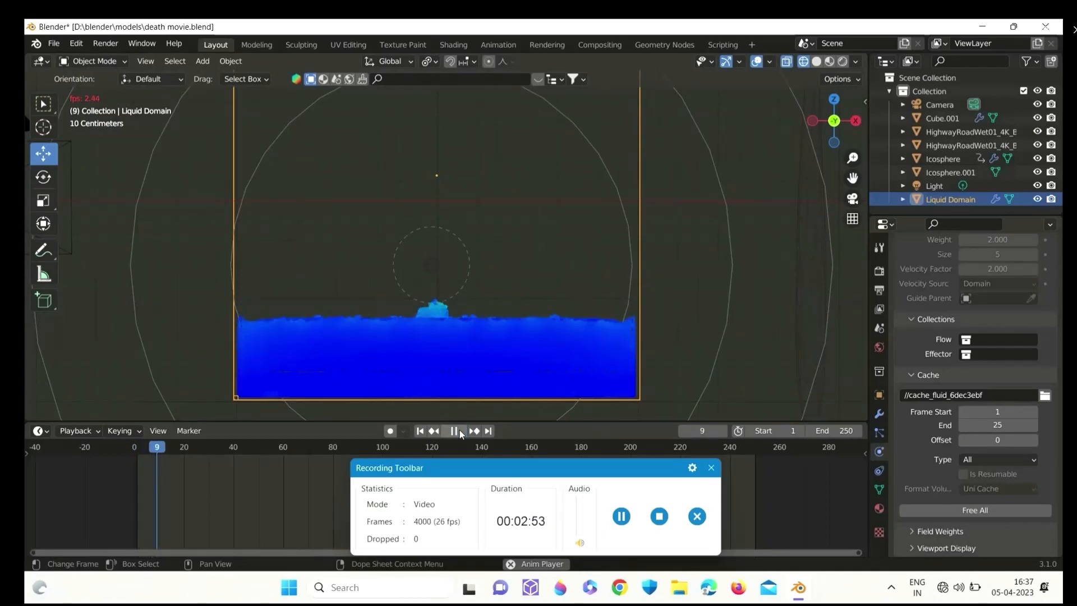
# - Free all of the Liquid Domain's baked fluid cache and enable its Mesh generation
pyautogui.click(975, 509)
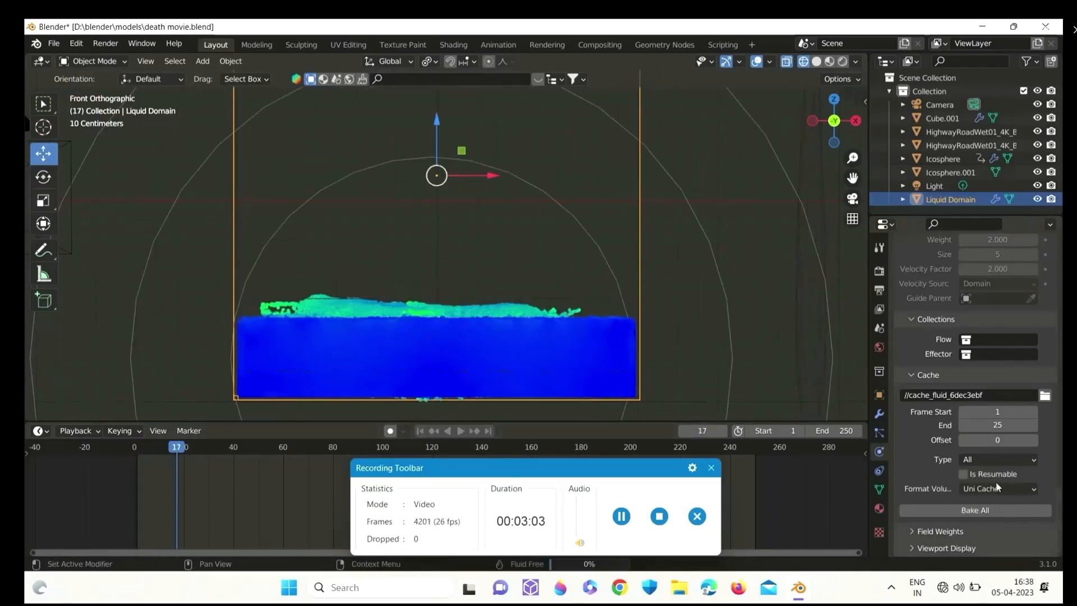
pyautogui.scroll(10, 990, 416)
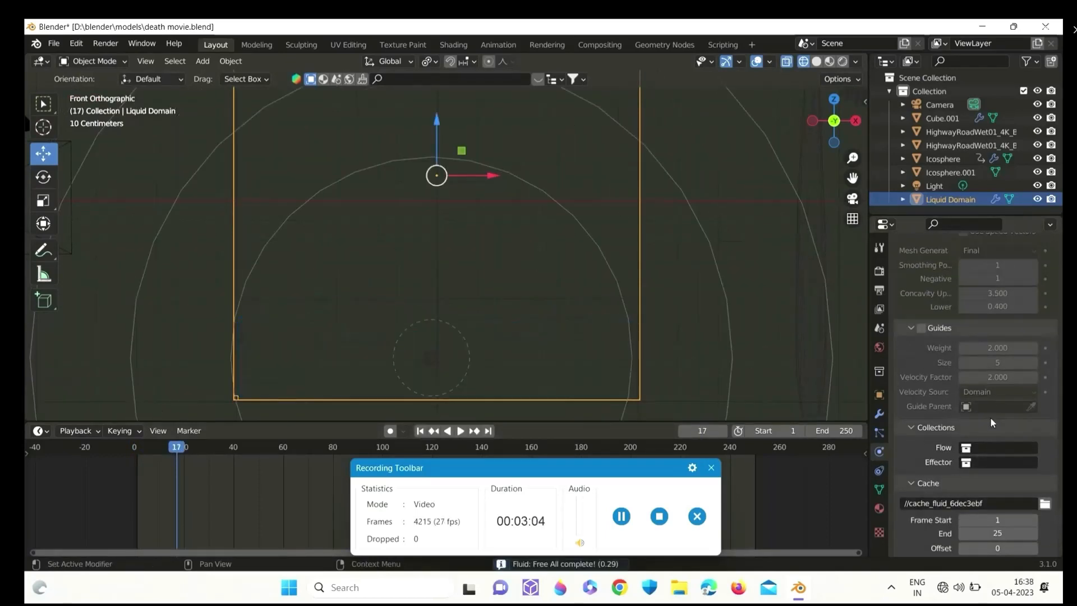
pyautogui.click(923, 334)
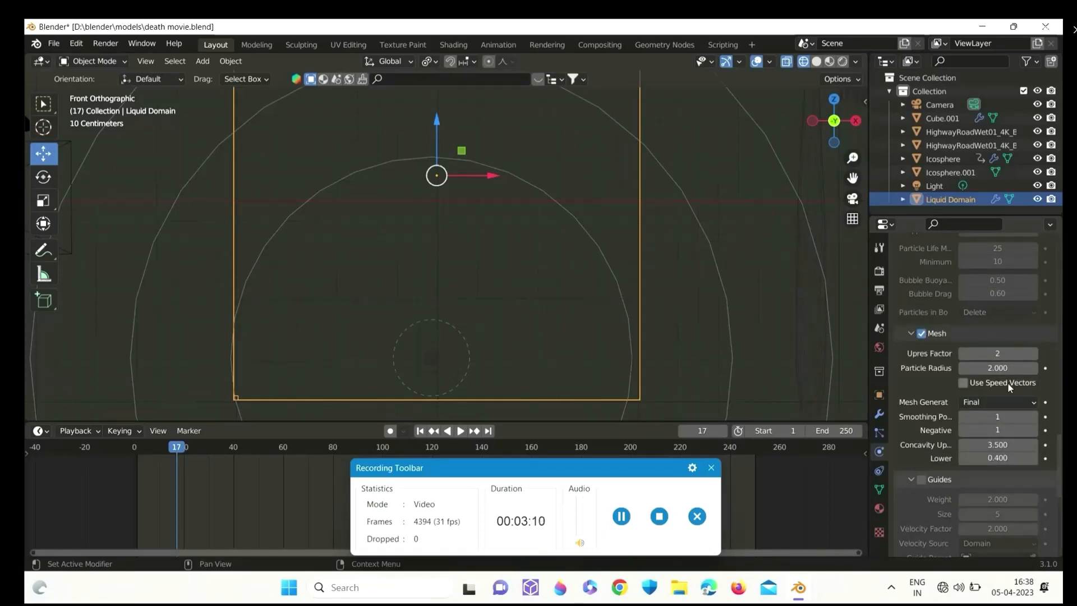
pyautogui.scroll(8, 977, 447)
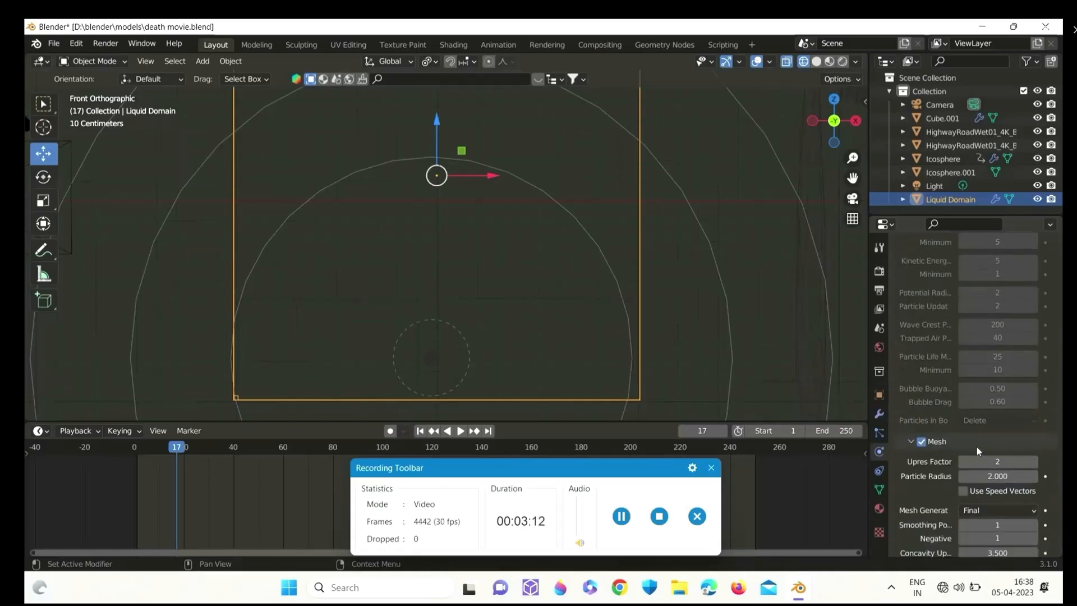
pyautogui.scroll(-6, 976, 446)
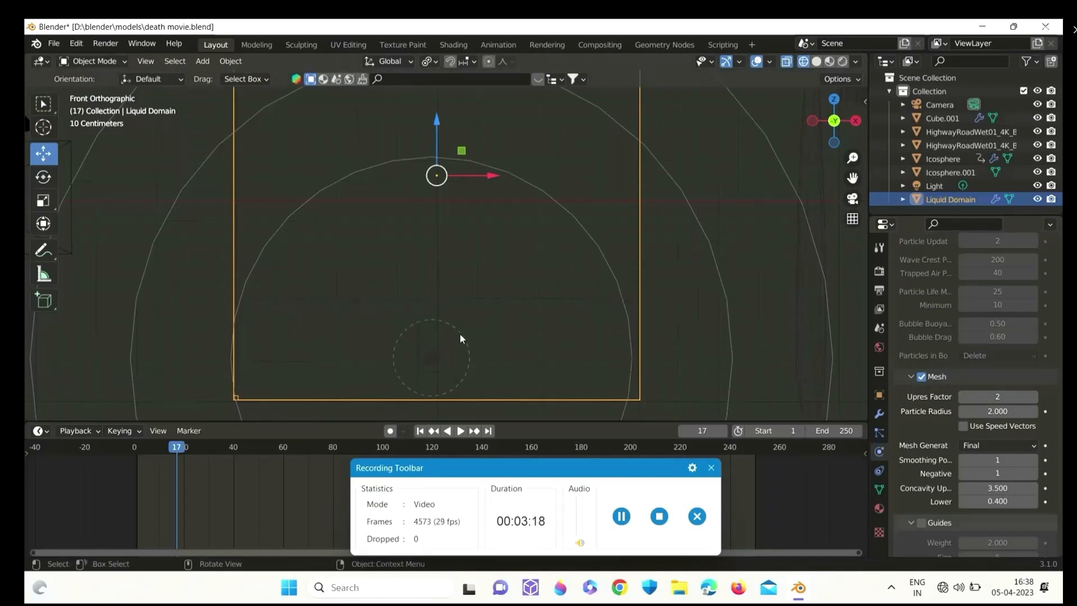
pyautogui.scroll(11, 988, 393)
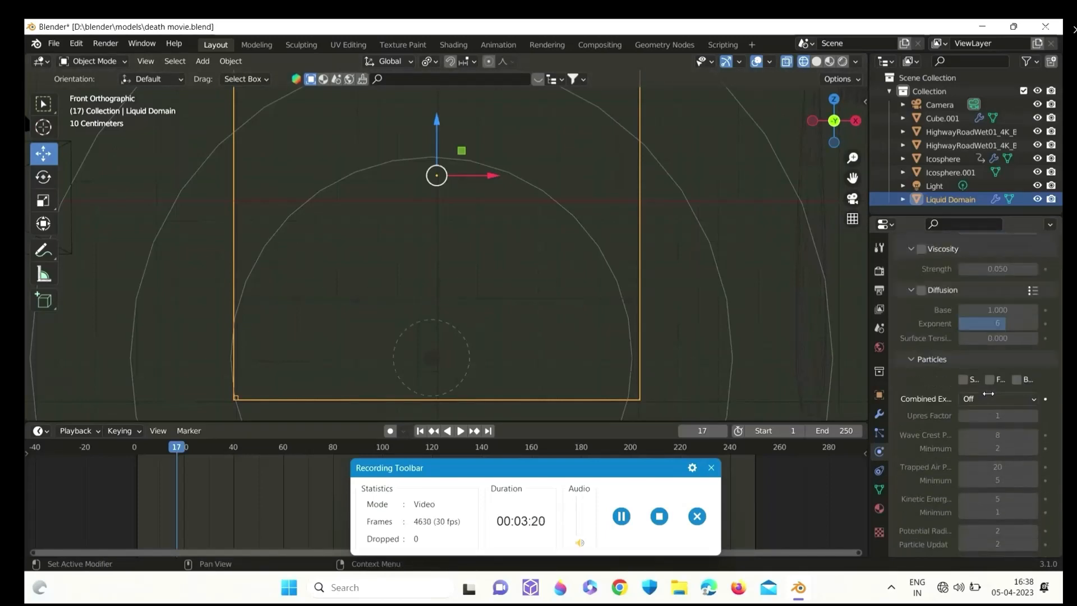
pyautogui.scroll(8, 988, 393)
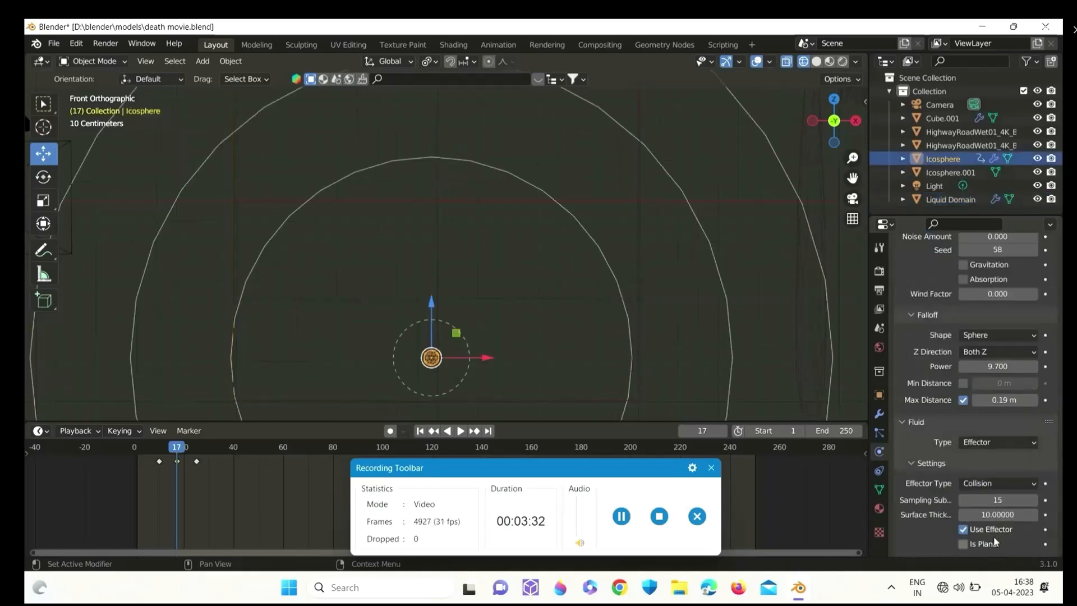
# - Review the icosphere's force field settings and set its maximum falloff distance to 0.25 m
pyautogui.scroll(3, 975, 422)
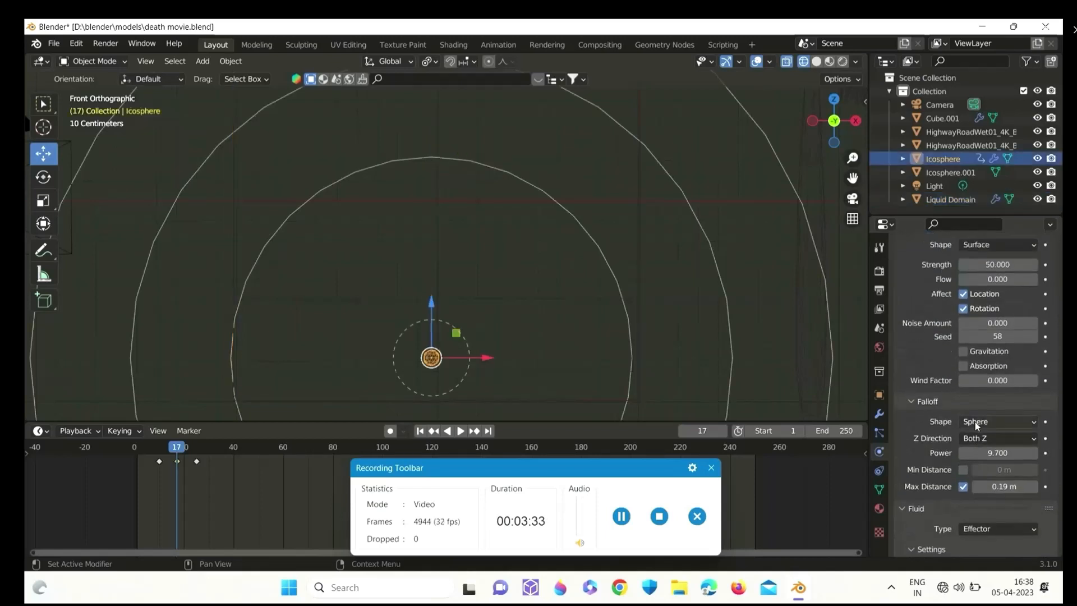
pyautogui.scroll(2, 974, 422)
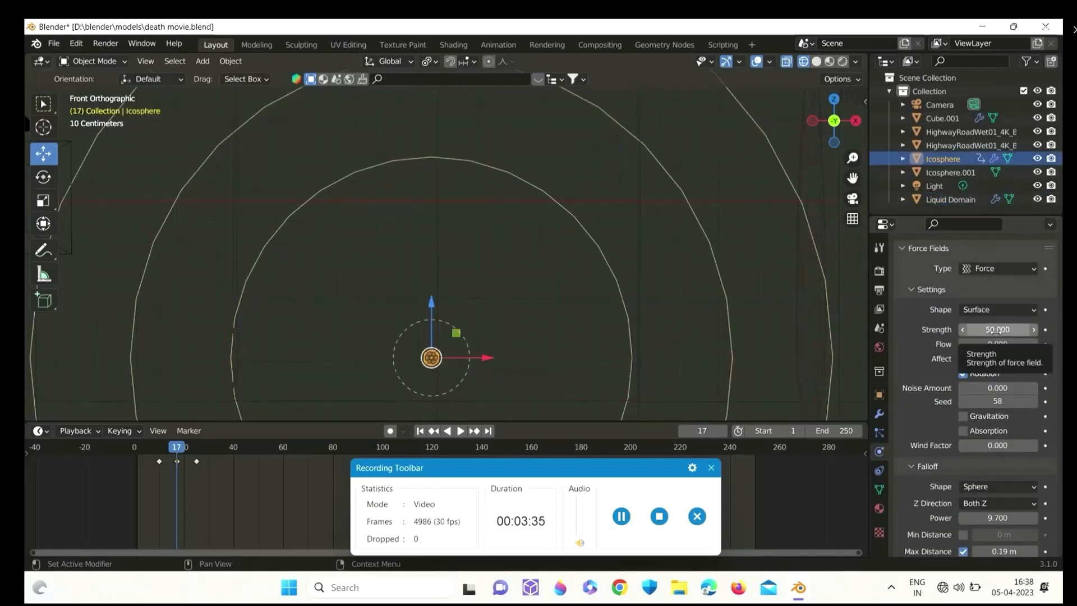
pyautogui.scroll(-6, 981, 402)
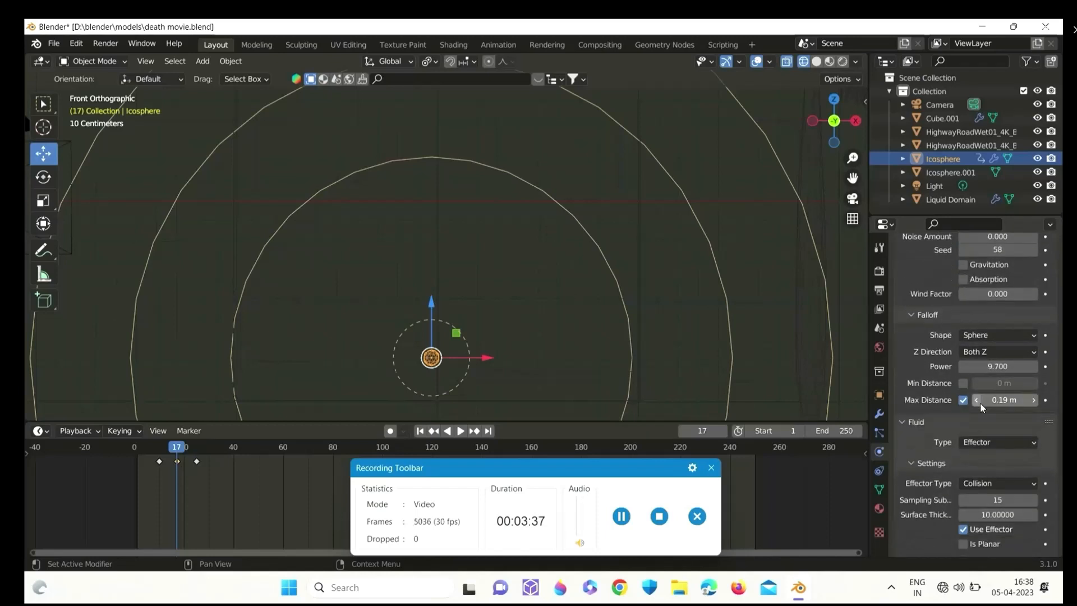
pyautogui.scroll(2, 980, 403)
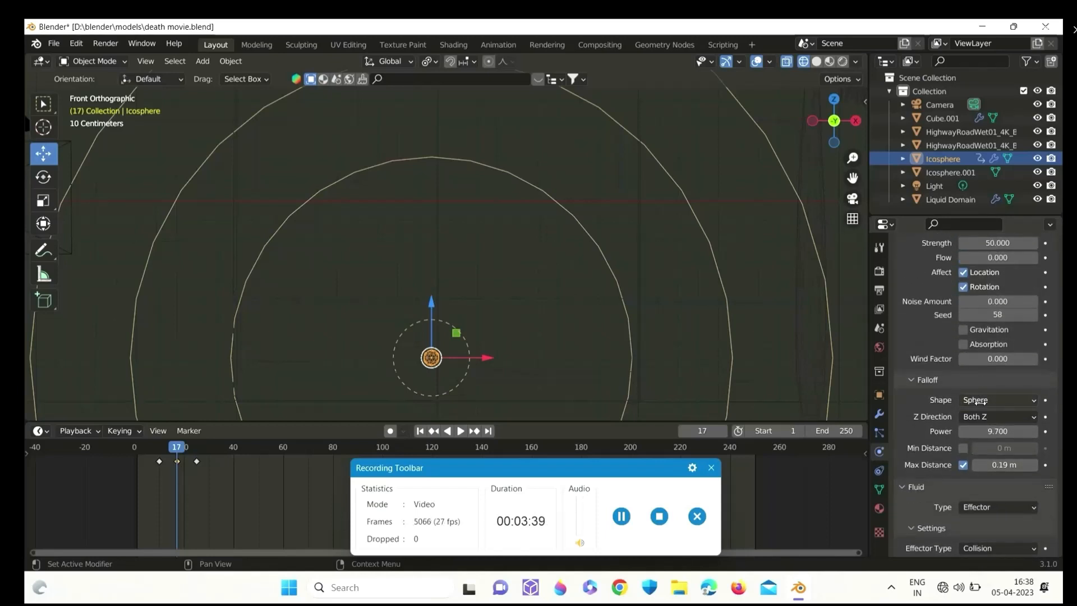
pyautogui.scroll(2, 977, 400)
pyautogui.scroll(-3, 981, 404)
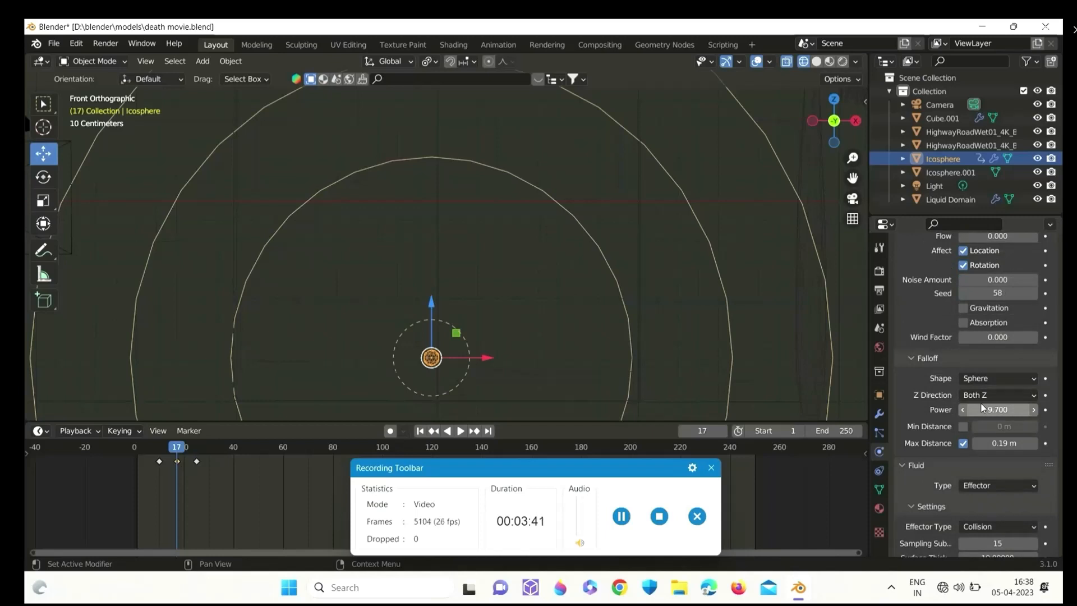
pyautogui.scroll(-2, 982, 406)
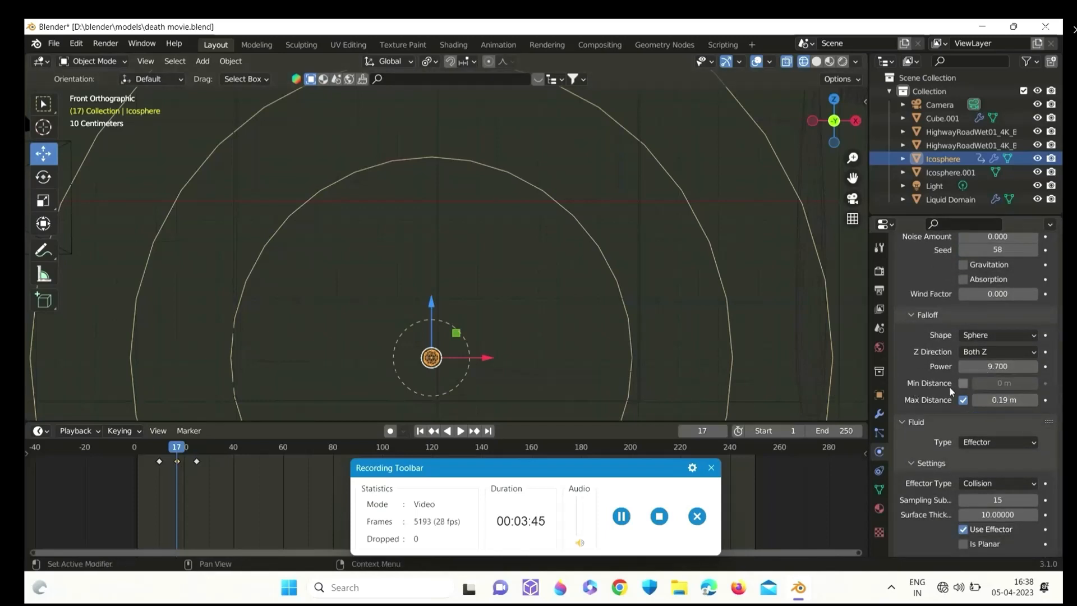
pyautogui.moveTo(1003, 400); pyautogui.dragTo(1012, 401)
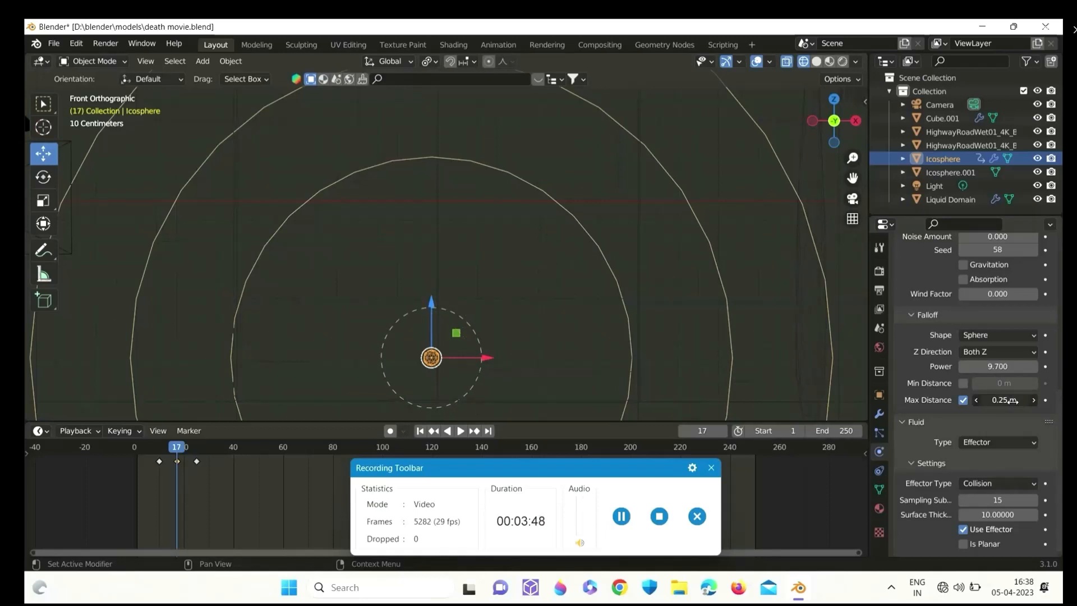
# - Set the icosphere's force field strength to 100
pyautogui.scroll(8, 1009, 395)
pyautogui.doubleClick(1003, 393)
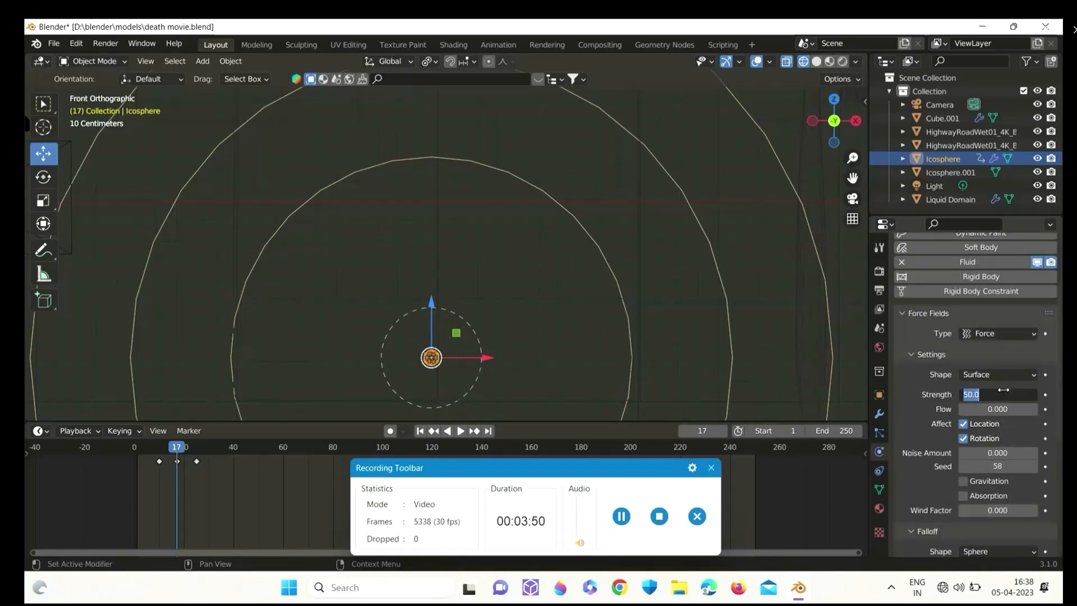
pyautogui.write('100')
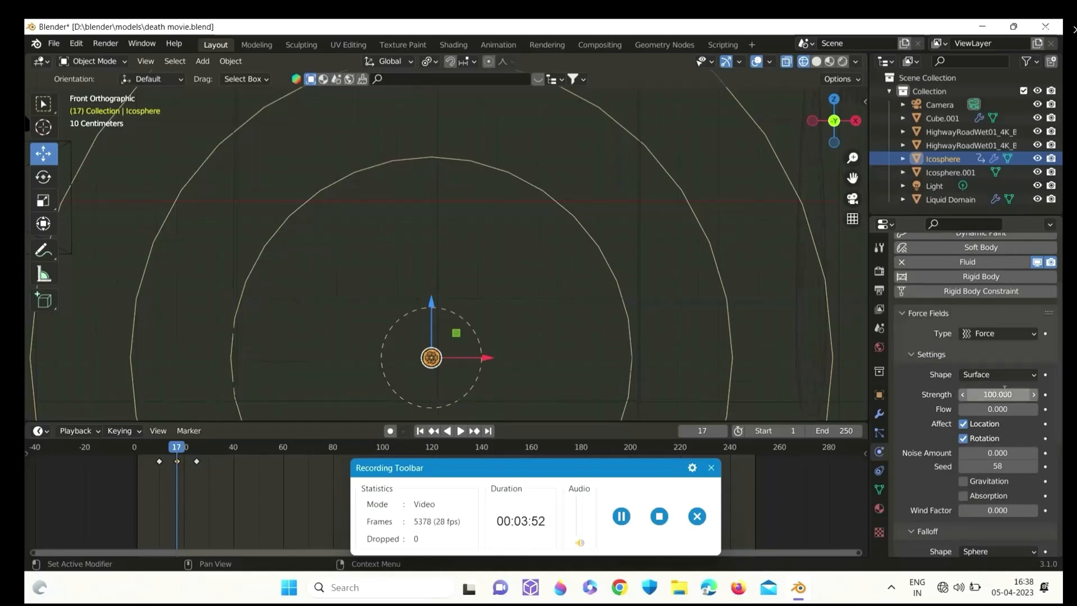
pyautogui.press('Return')
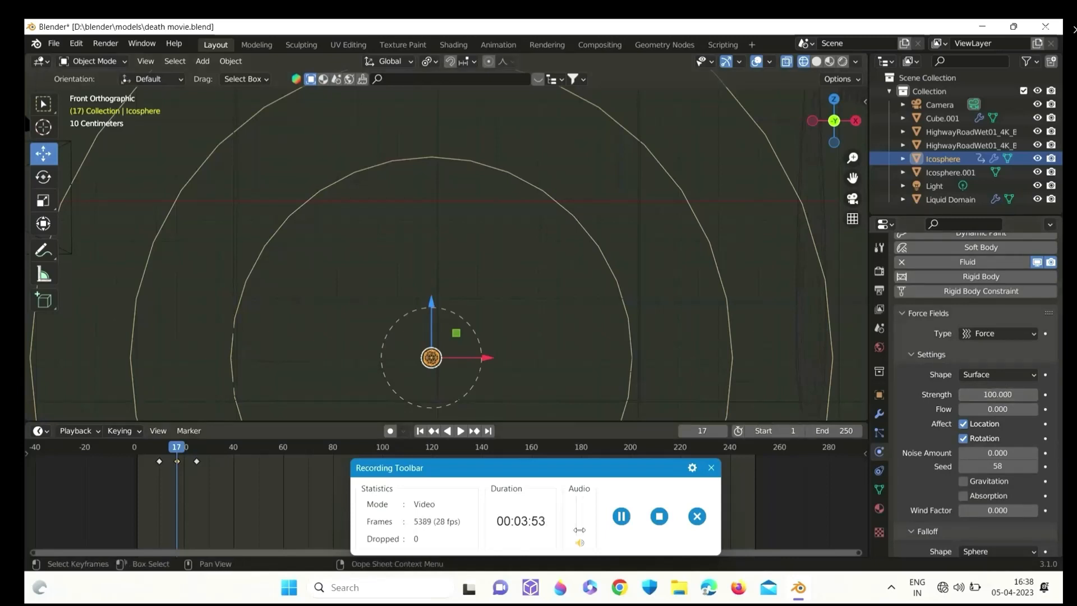
# - Return the timeline to frame 1, select the Liquid Domain and bake all of its fluid simulation with the mesh
pyautogui.click(419, 430)
pyautogui.click(460, 431)
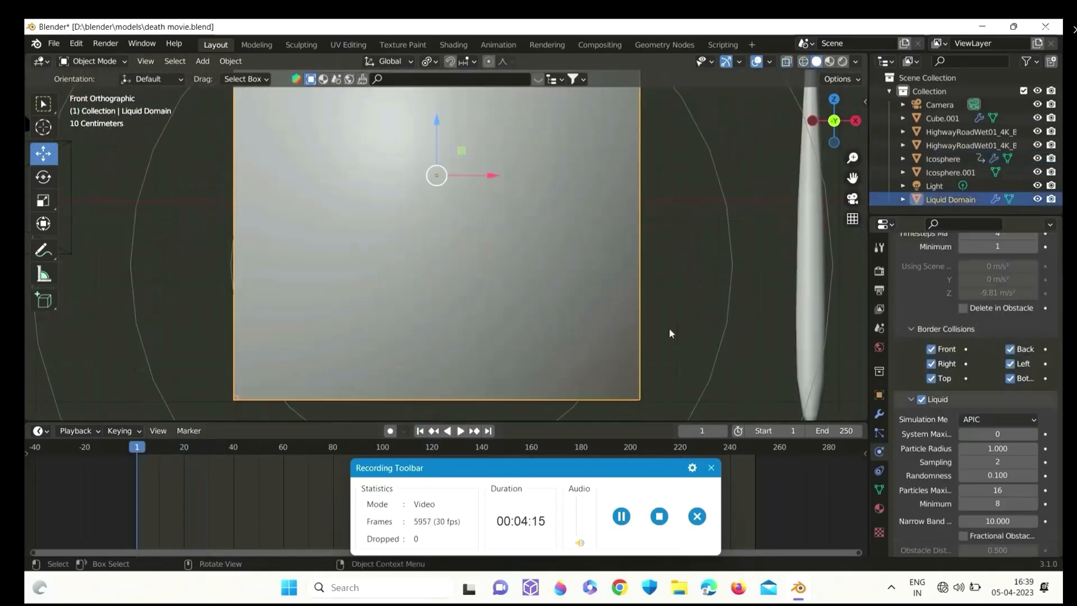
pyautogui.scroll(-10, 942, 426)
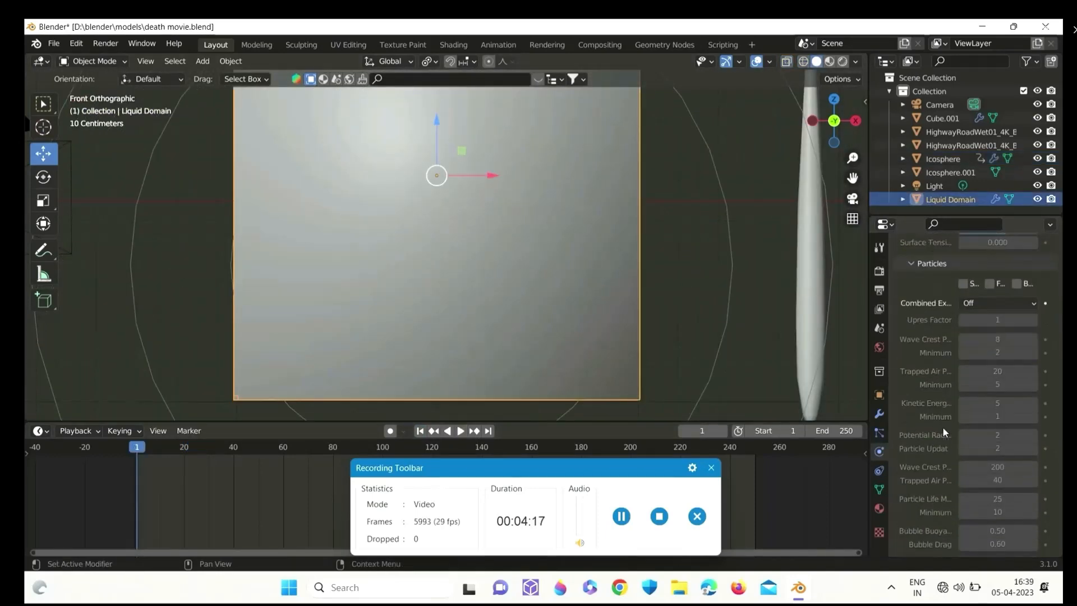
pyautogui.scroll(-12, 942, 426)
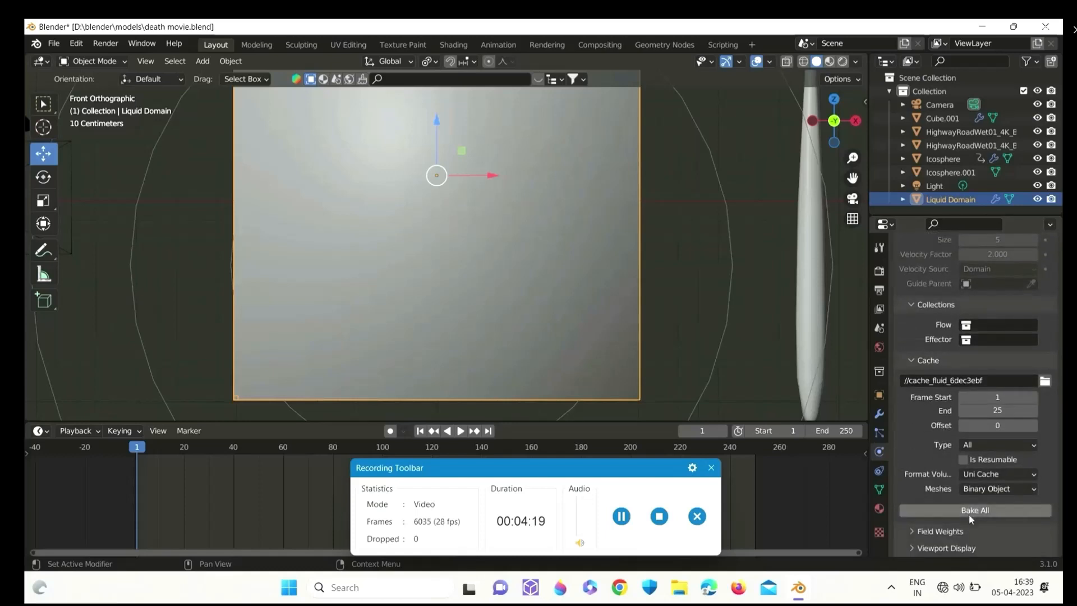
pyautogui.click(970, 511)
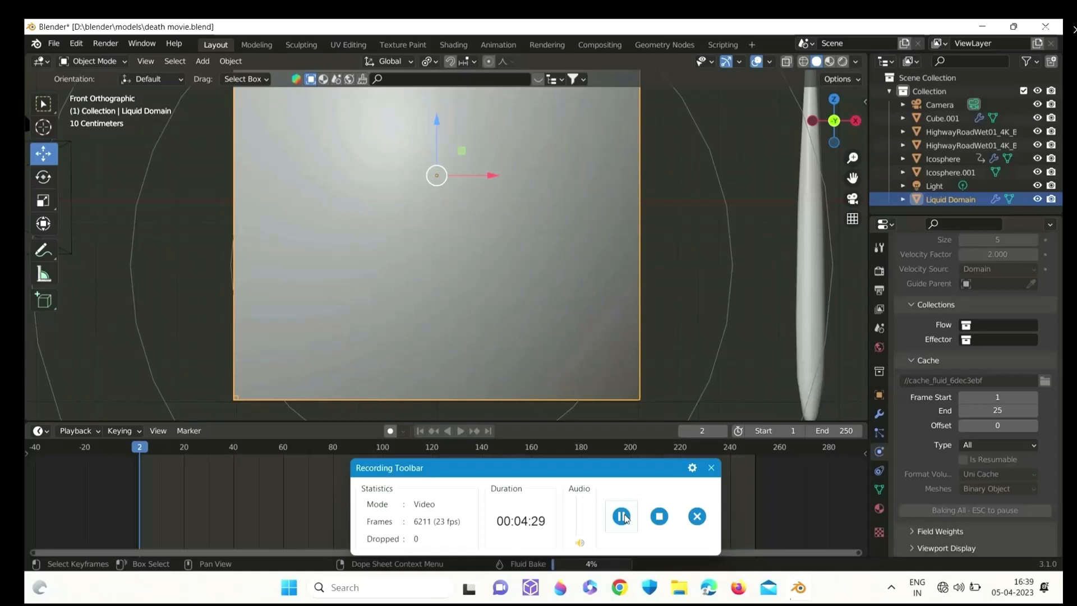
pyautogui.click(623, 516)
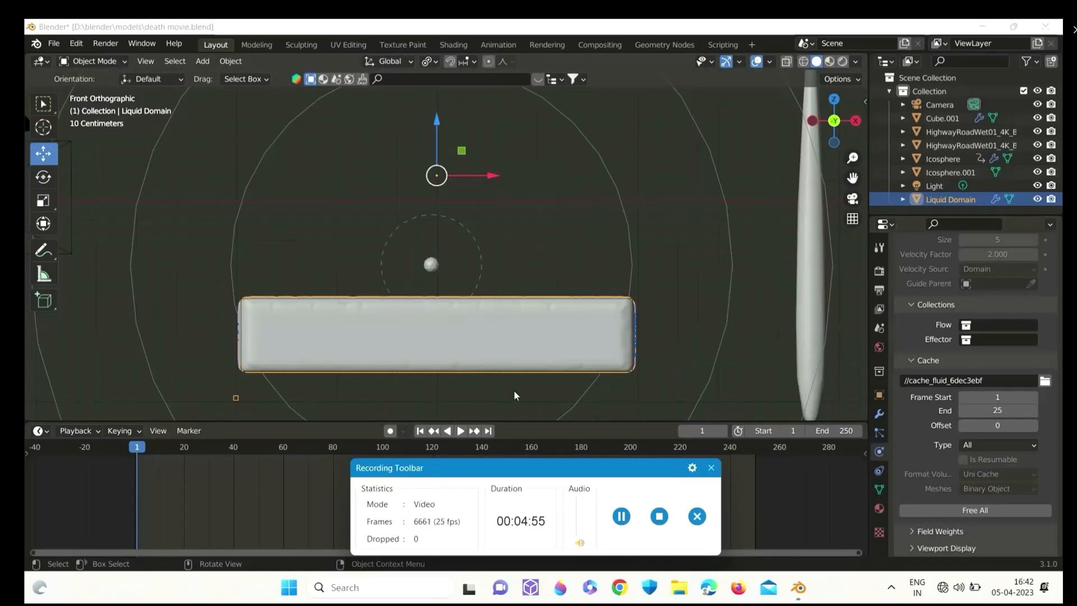
# - Play the meshed splash from frame 1 and stop at frame 9
pyautogui.click(459, 429)
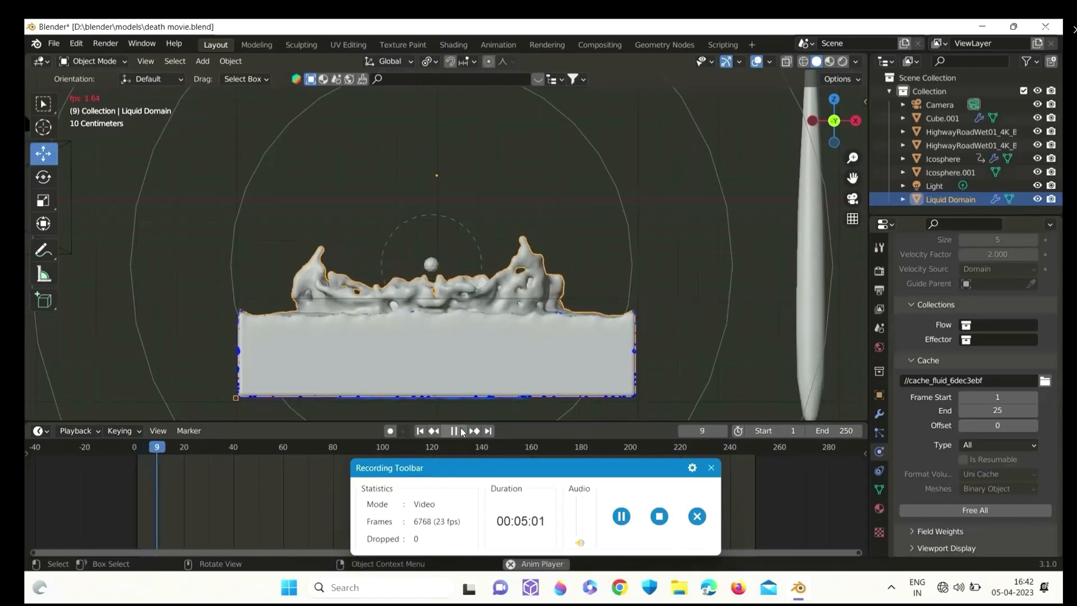
pyautogui.click(460, 431)
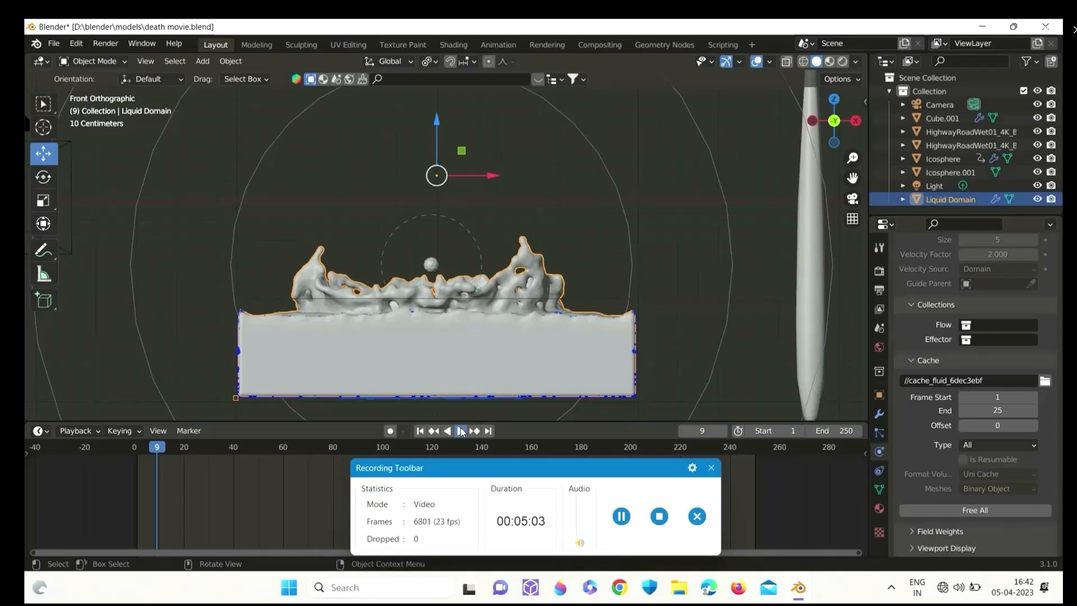
# - Resume playing the meshed splash from frame 9, stop at frame 20 and return the timeline to frame 1
pyautogui.click(460, 430)
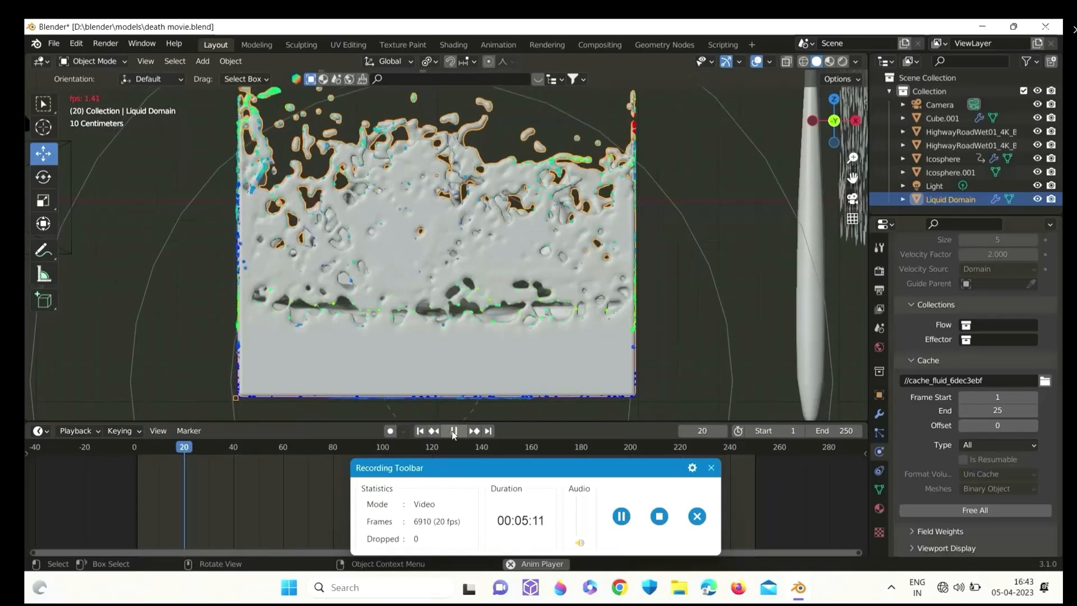
pyautogui.click(453, 432)
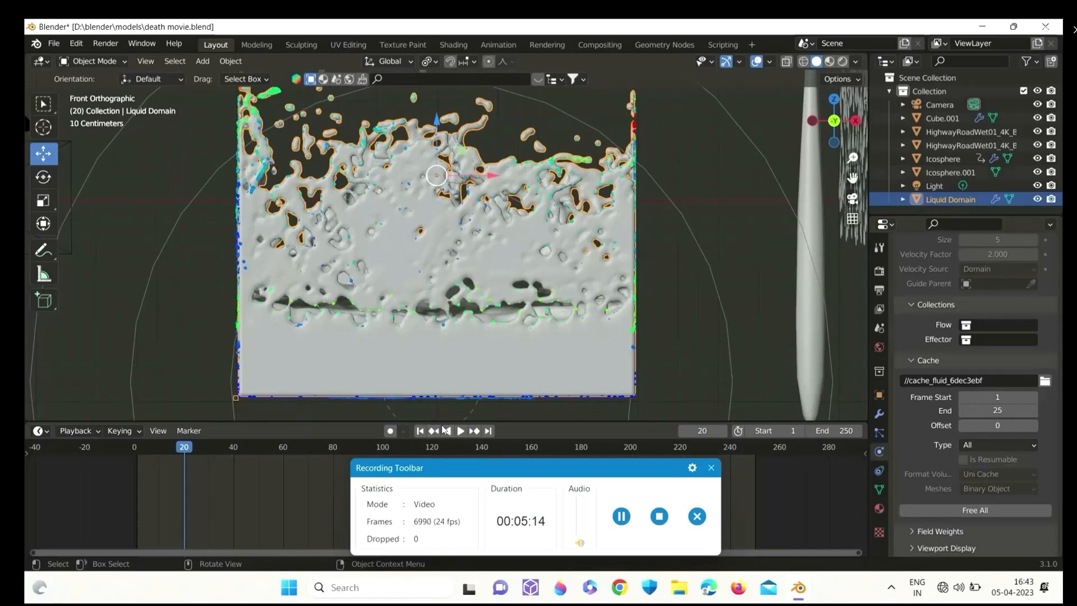
pyautogui.click(421, 433)
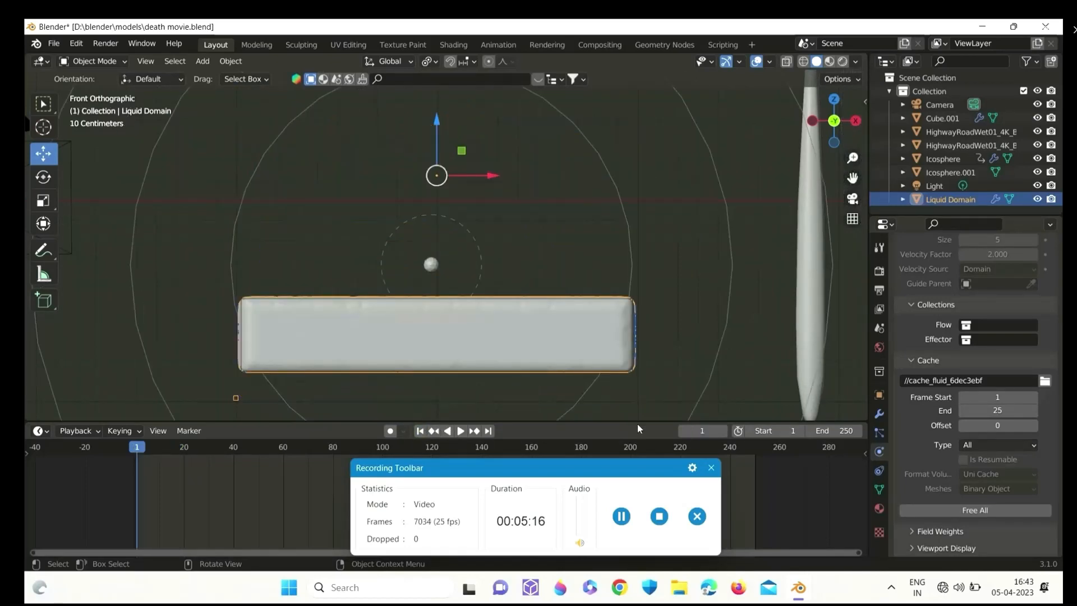
# - Free all of the Liquid Domain's baked fluid data and set its mesh upres factor to 1
pyautogui.scroll(6, 980, 402)
pyautogui.scroll(3, 980, 402)
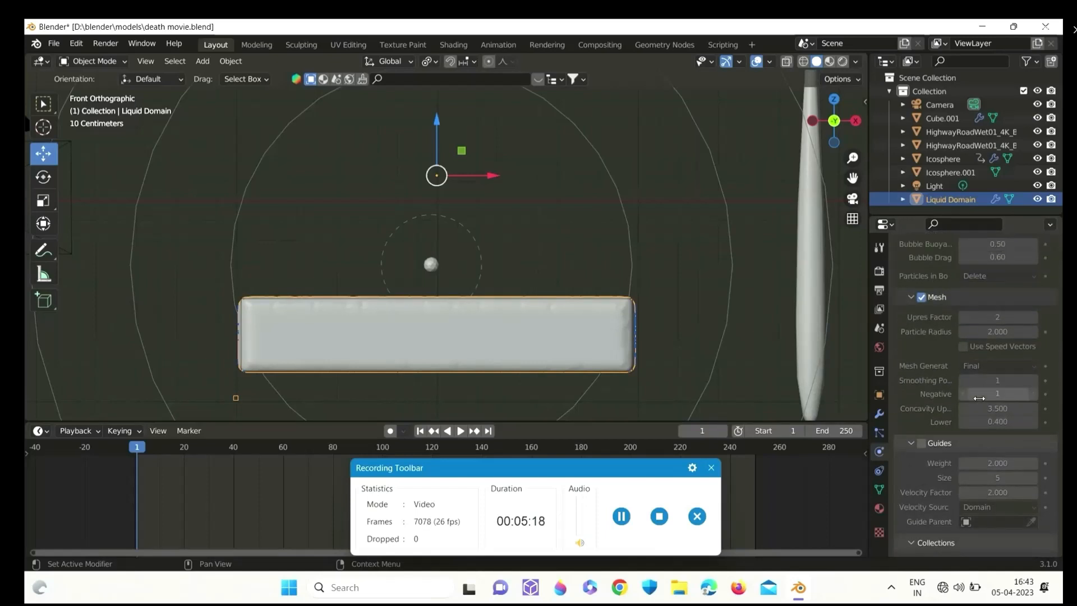
pyautogui.scroll(-10, 979, 397)
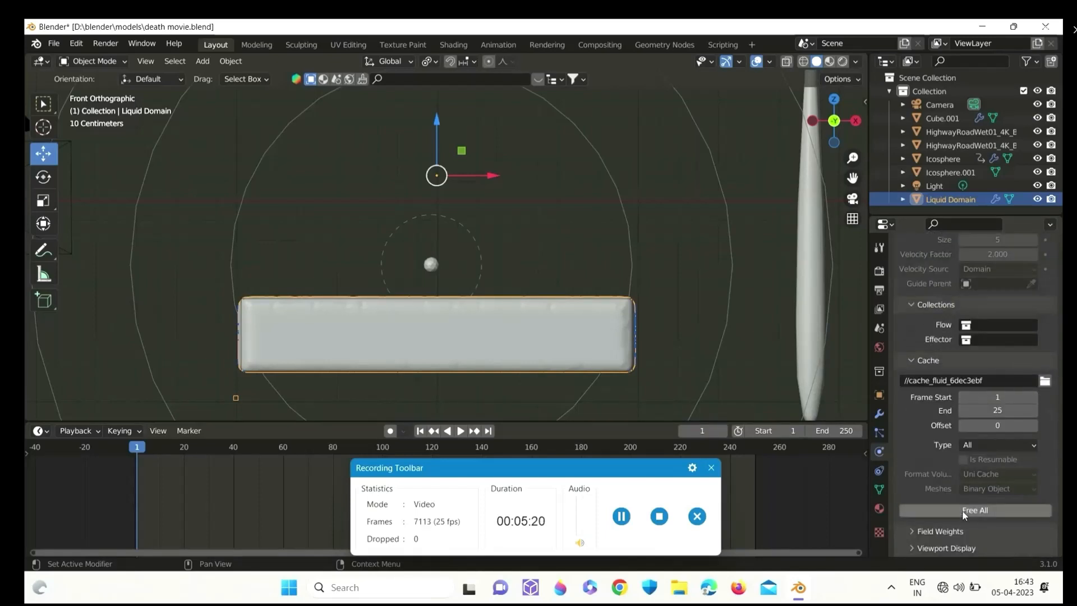
pyautogui.click(967, 510)
pyautogui.scroll(11, 976, 426)
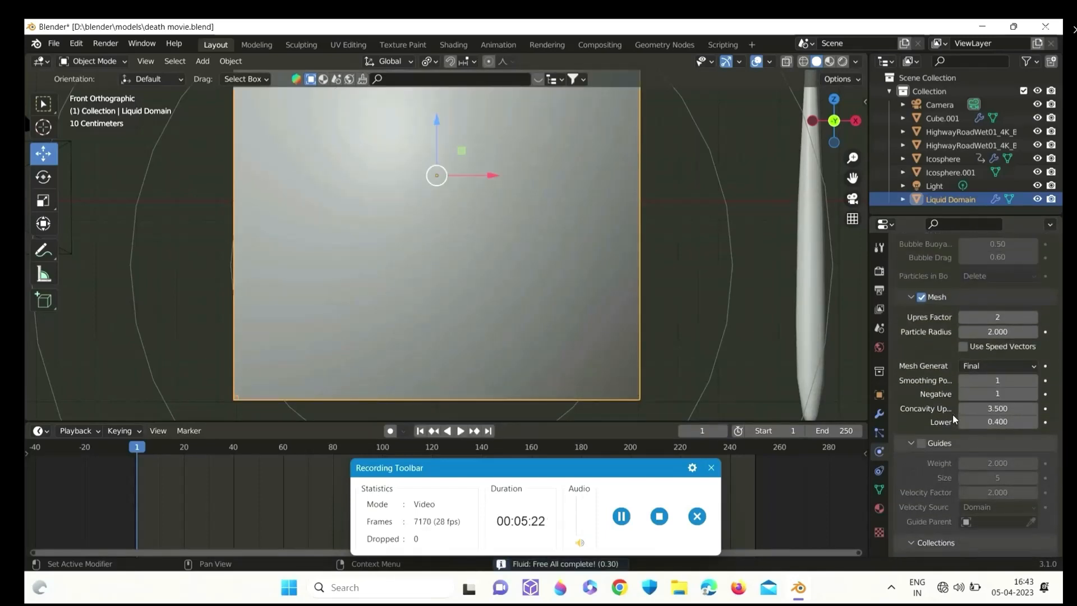
pyautogui.click(1004, 316)
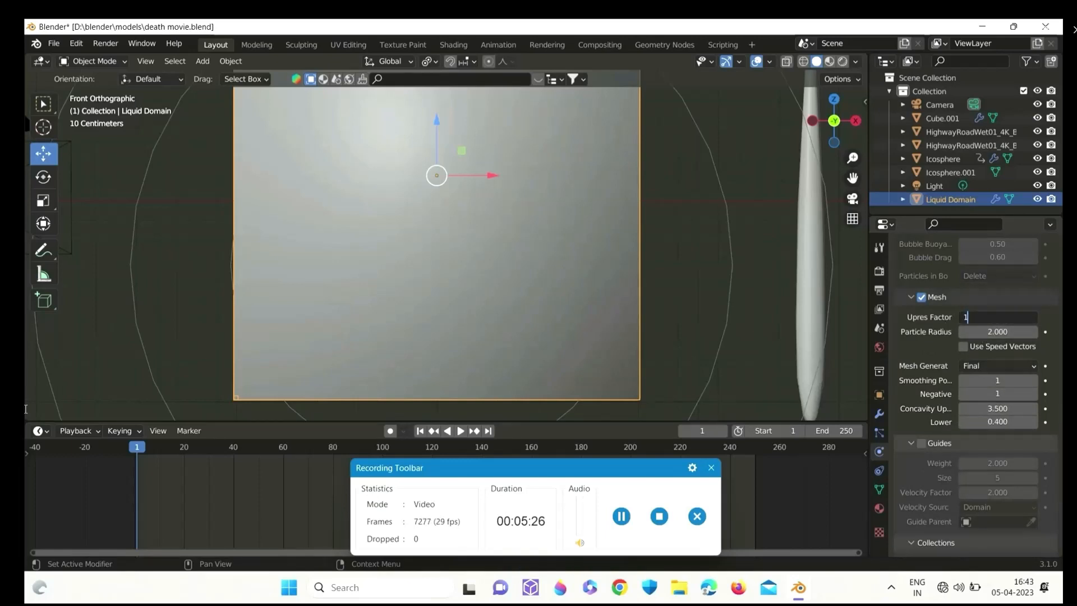
pyautogui.write('1')
pyautogui.press('Return')
# - Set the Liquid Domain's narrow band width to 8 in its liquid settings
pyautogui.scroll(10, 1034, 393)
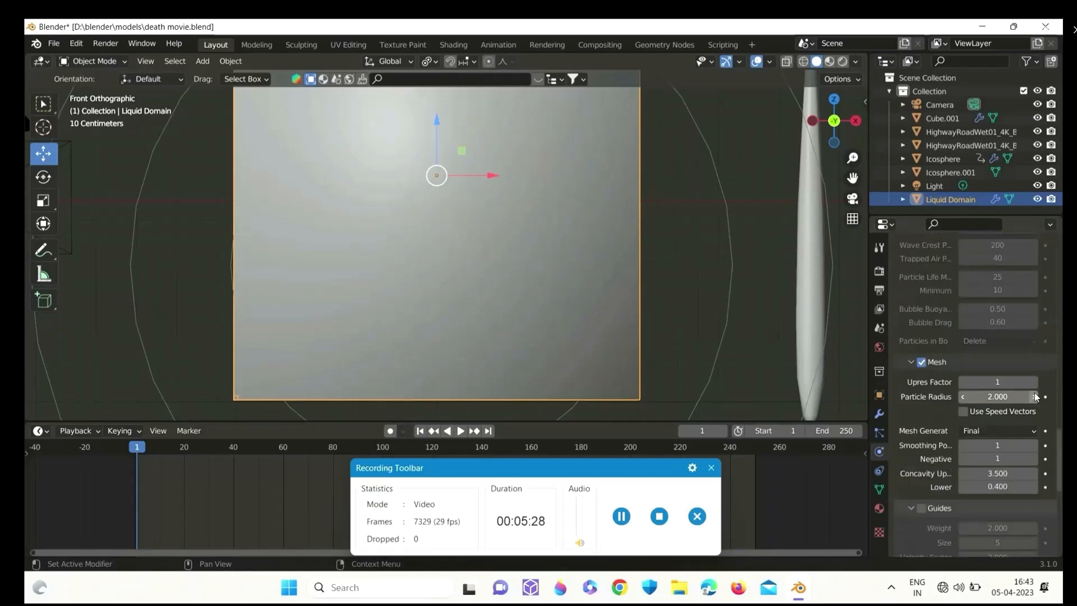
pyautogui.scroll(12, 1034, 393)
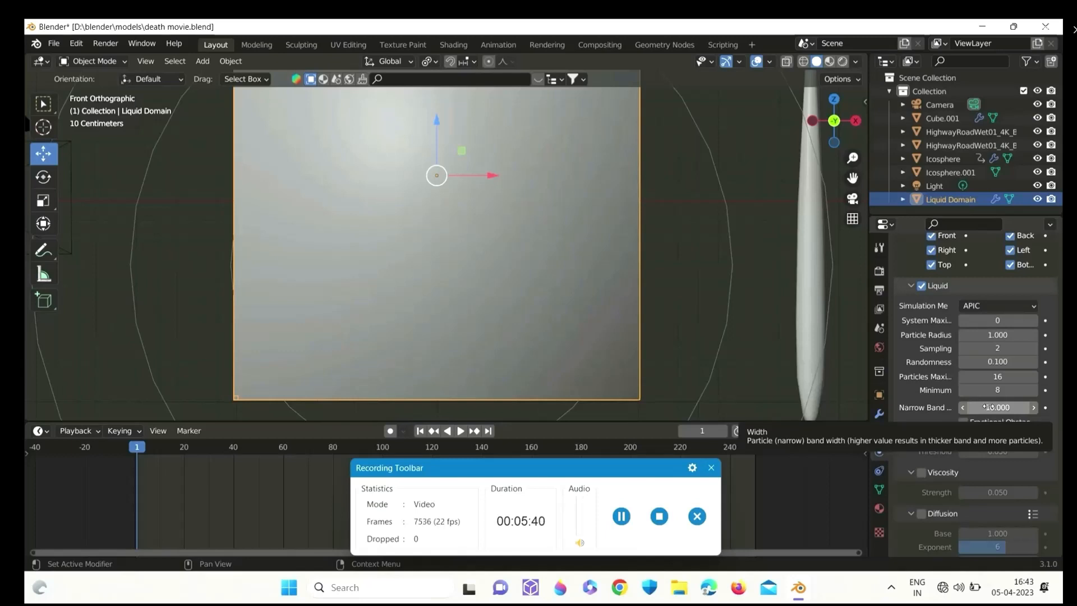
pyautogui.click(988, 407)
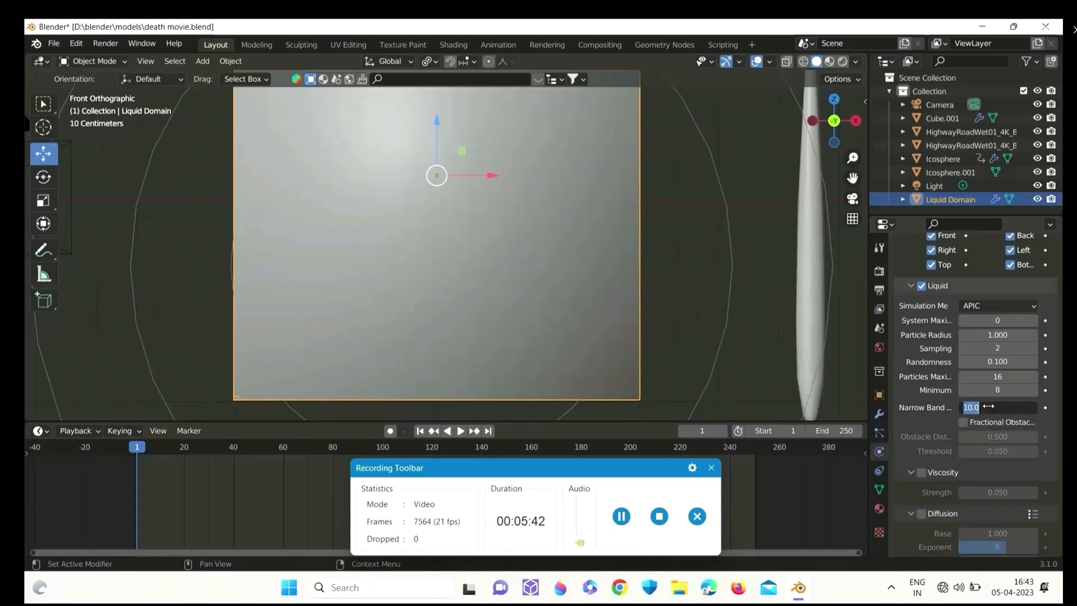
pyautogui.write('8')
pyautogui.press('Return')
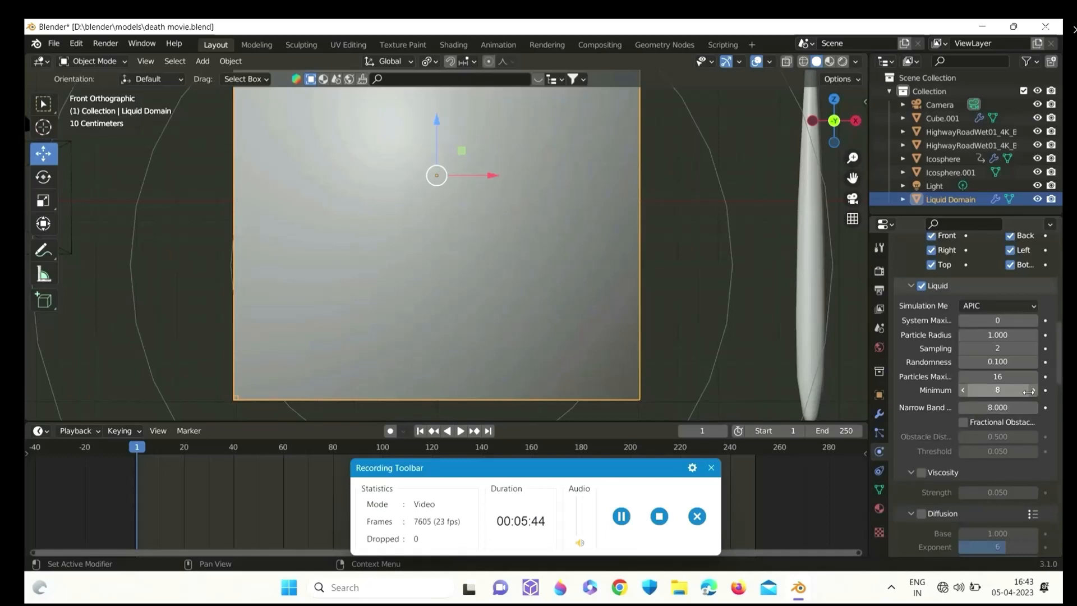
# - Select the icosphere, set its force field strength to 80 and check its falloff settings
pyautogui.scroll(12, 998, 348)
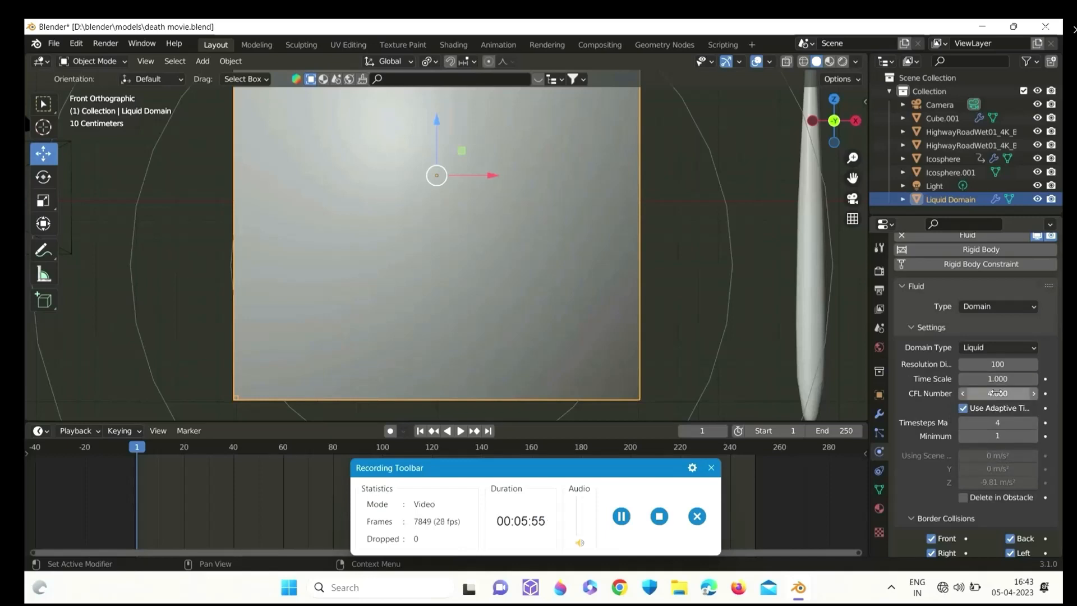
pyautogui.click(731, 250)
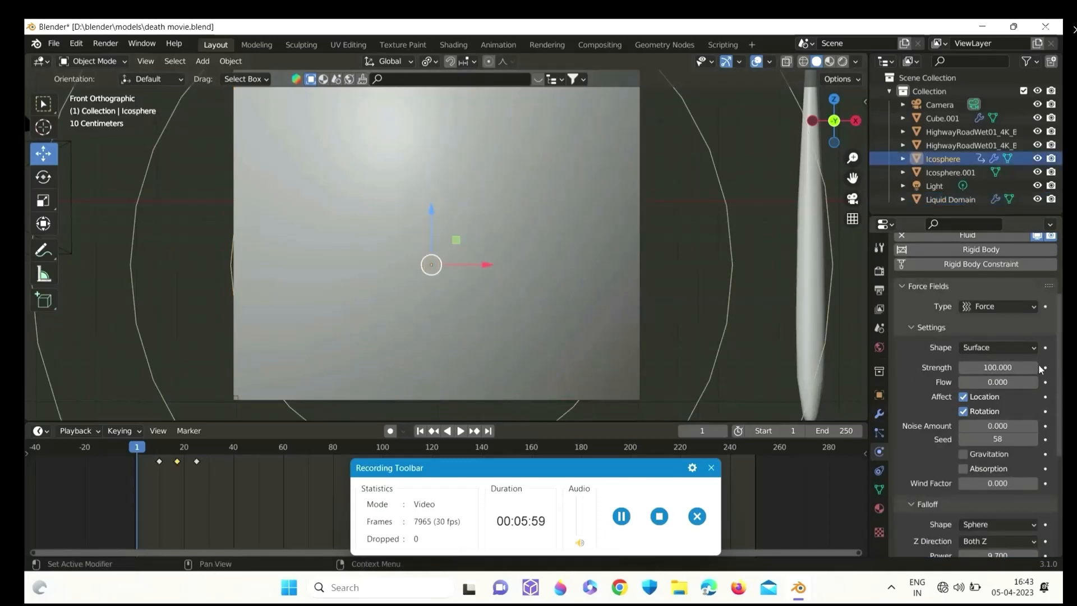
pyautogui.click(997, 366)
pyautogui.write('8')
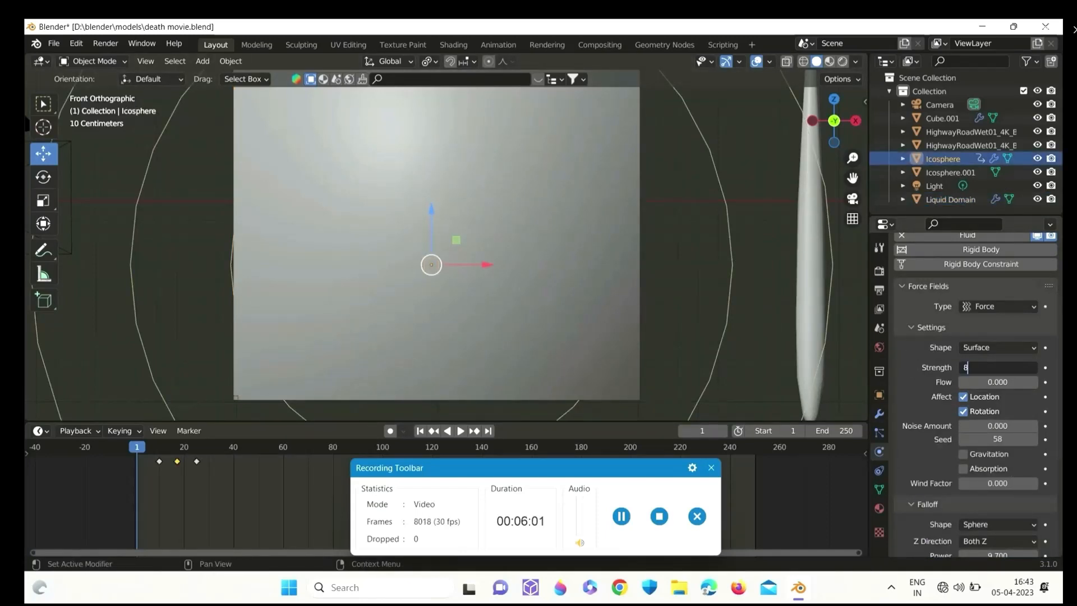
pyautogui.write('0')
pyautogui.press('Return')
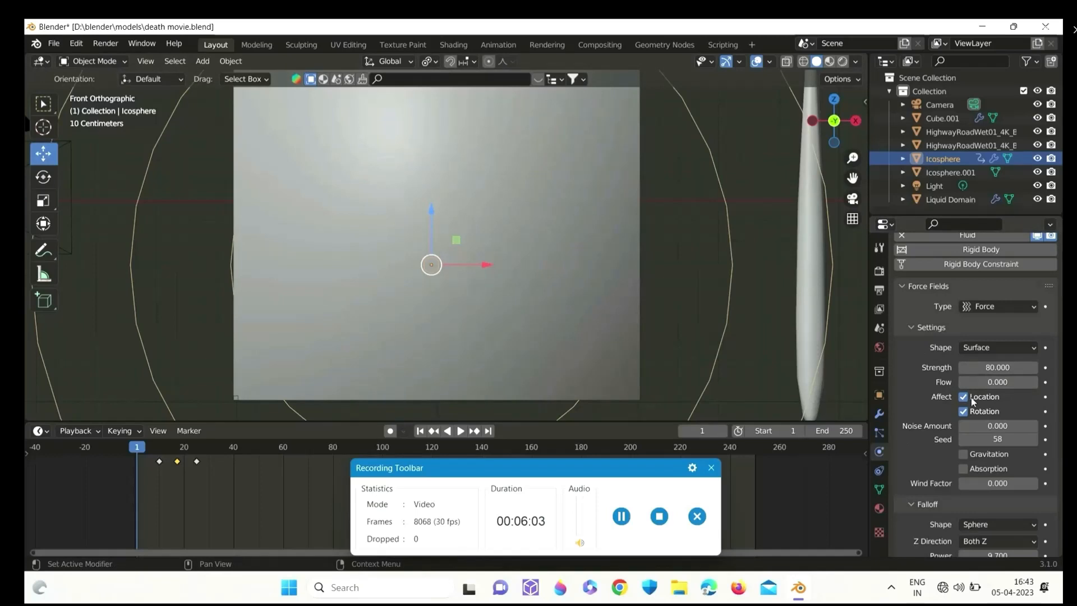
pyautogui.scroll(-4, 1002, 465)
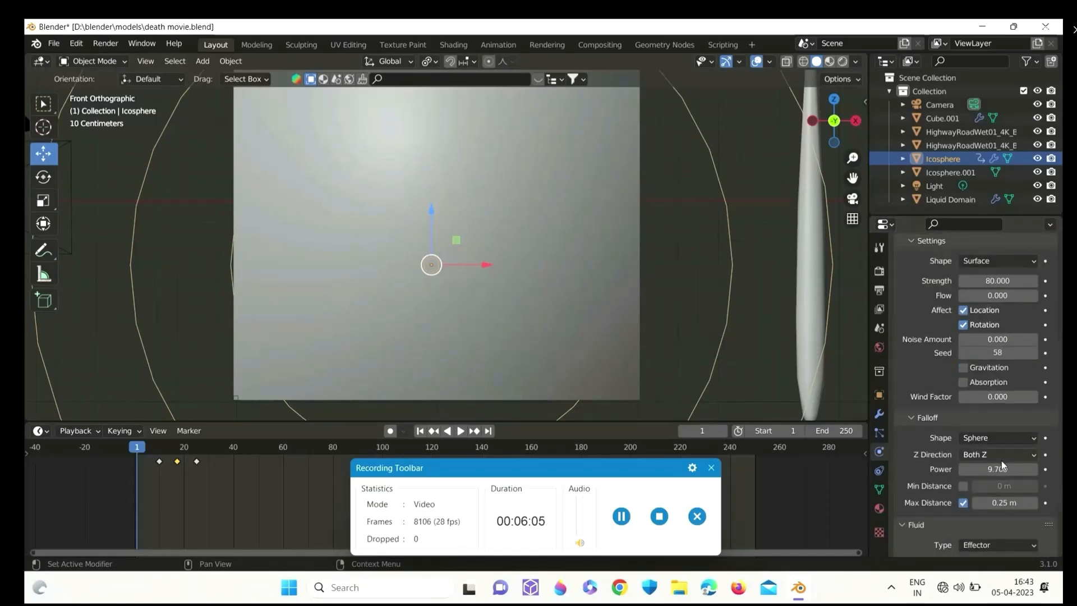
pyautogui.scroll(-4, 1004, 502)
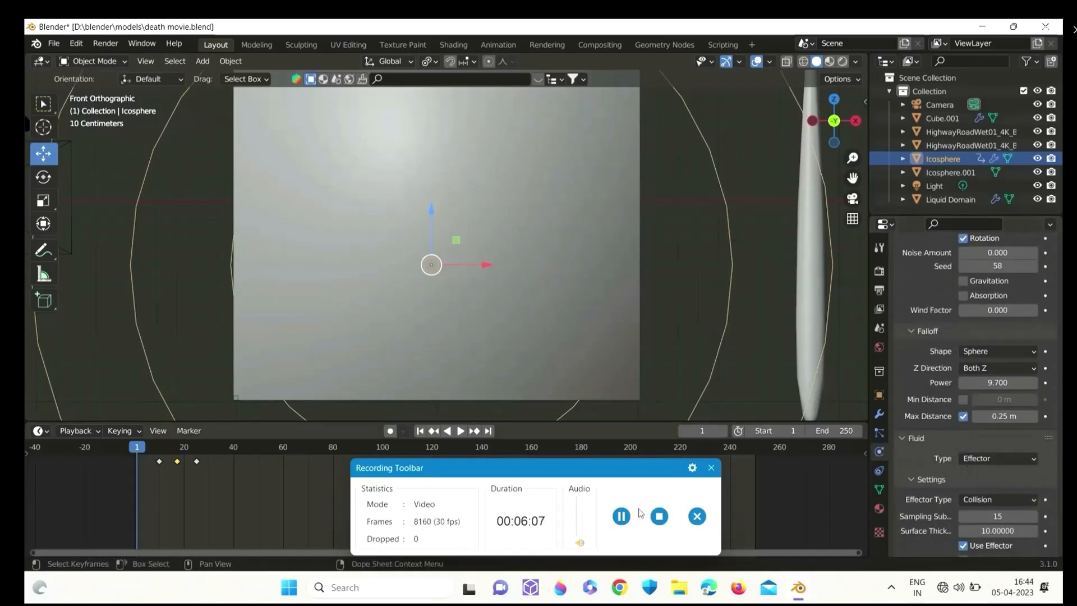
# - Select the Liquid Domain and bake all of its fluid simulation for frames 1 to 25
pyautogui.click(543, 308)
pyautogui.scroll(-8, 963, 497)
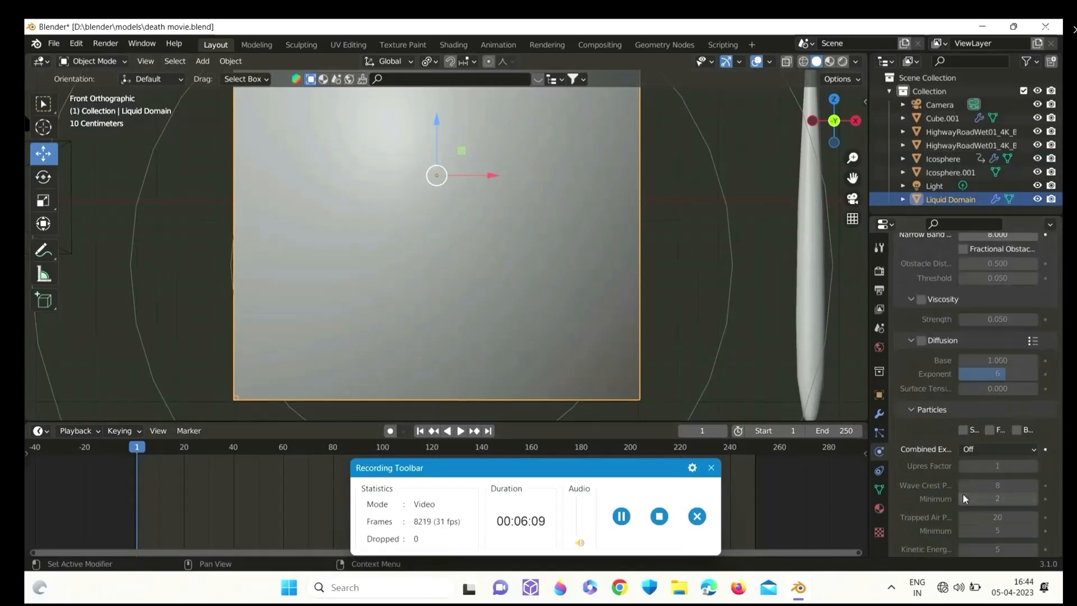
pyautogui.scroll(-15, 964, 499)
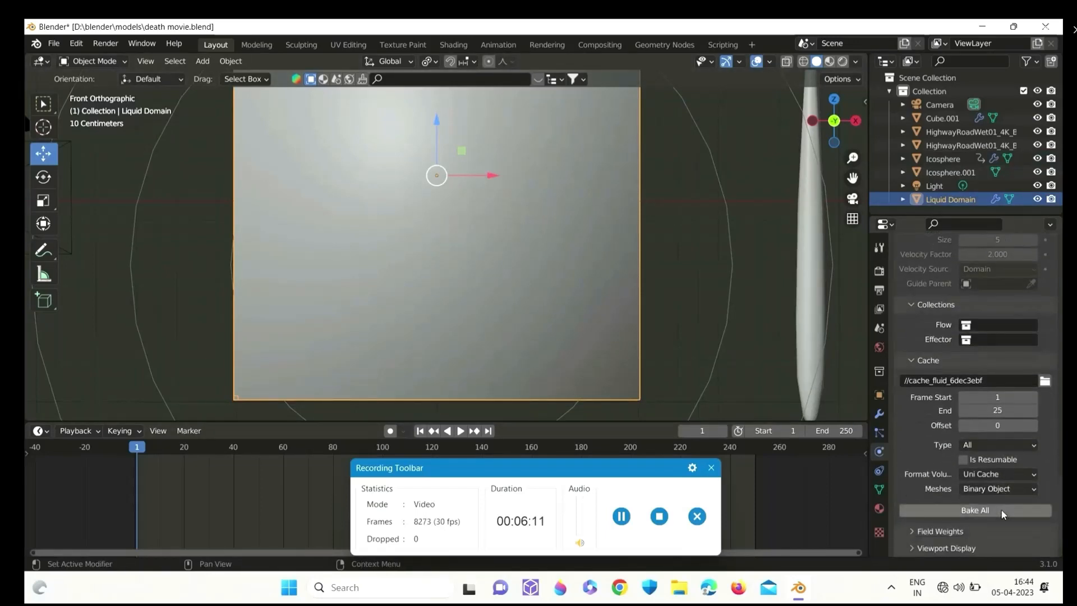
pyautogui.click(1003, 512)
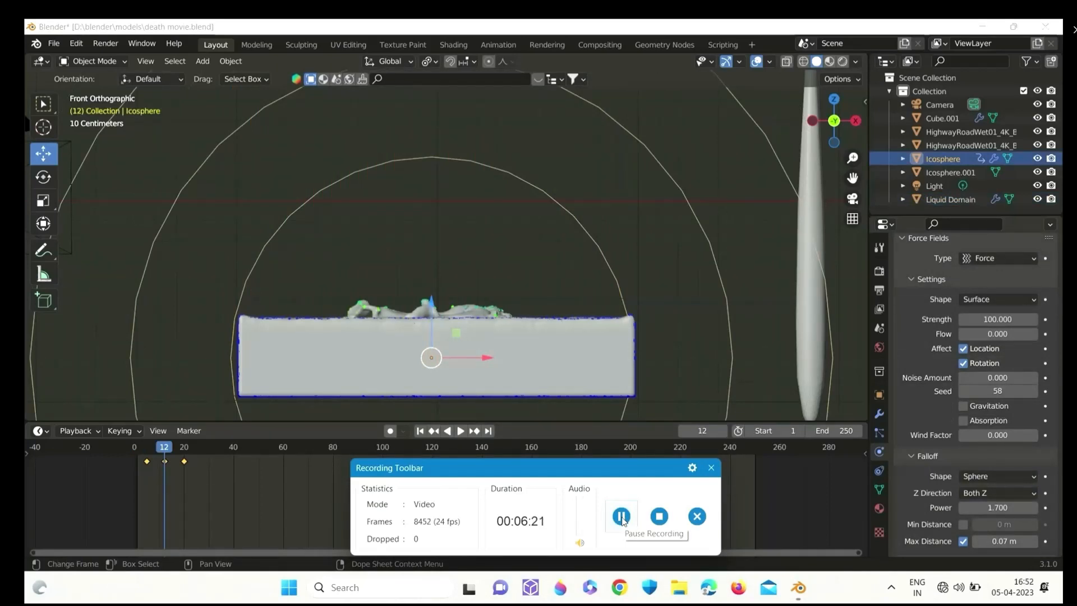
# - Review the rebaked Liquid Domain's fluid settings and the icosphere's force field and effector settings
pyautogui.scroll(-1, 633, 366)
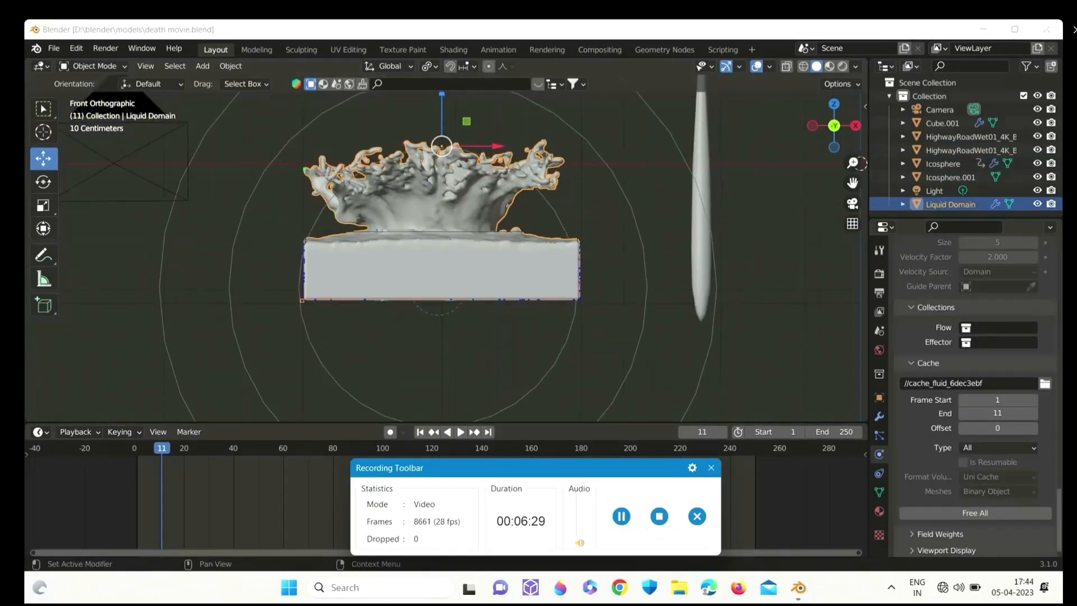
pyautogui.scroll(12, 1023, 399)
pyautogui.scroll(15, 1024, 399)
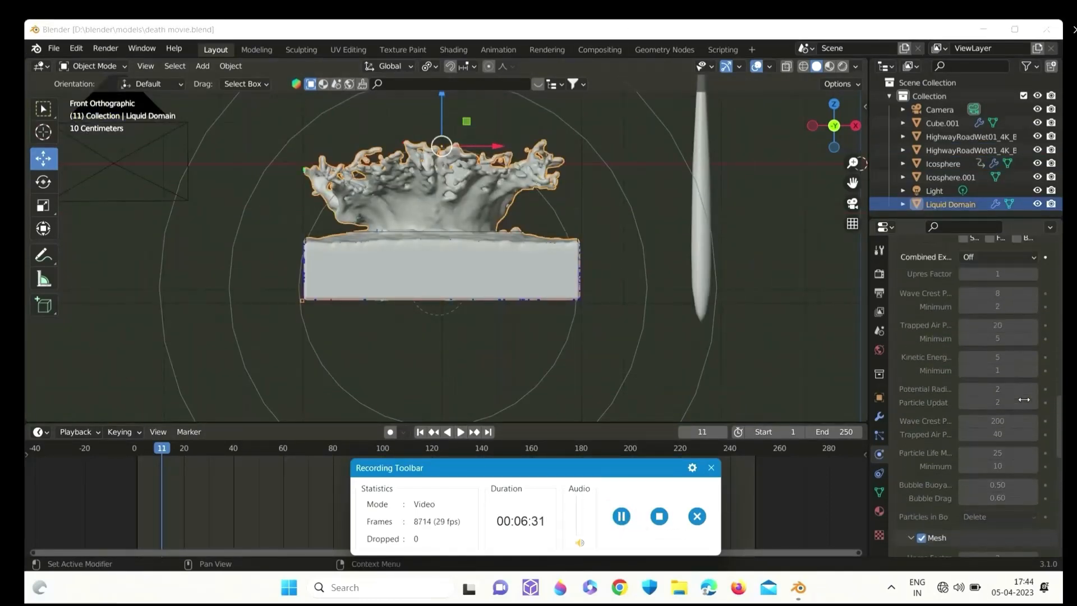
pyautogui.click(442, 313)
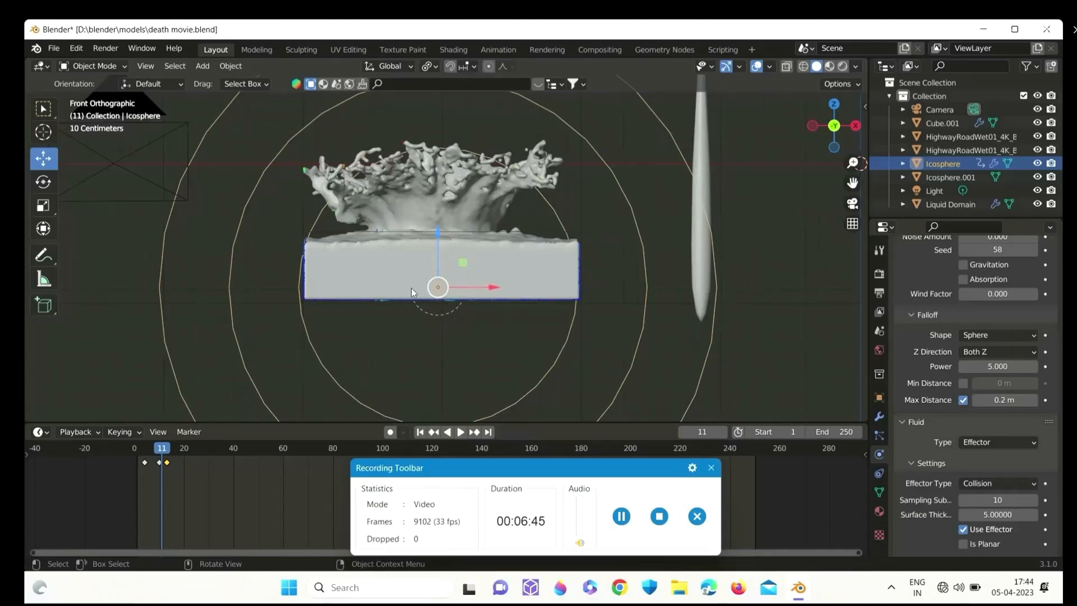
pyautogui.scroll(5, 1004, 400)
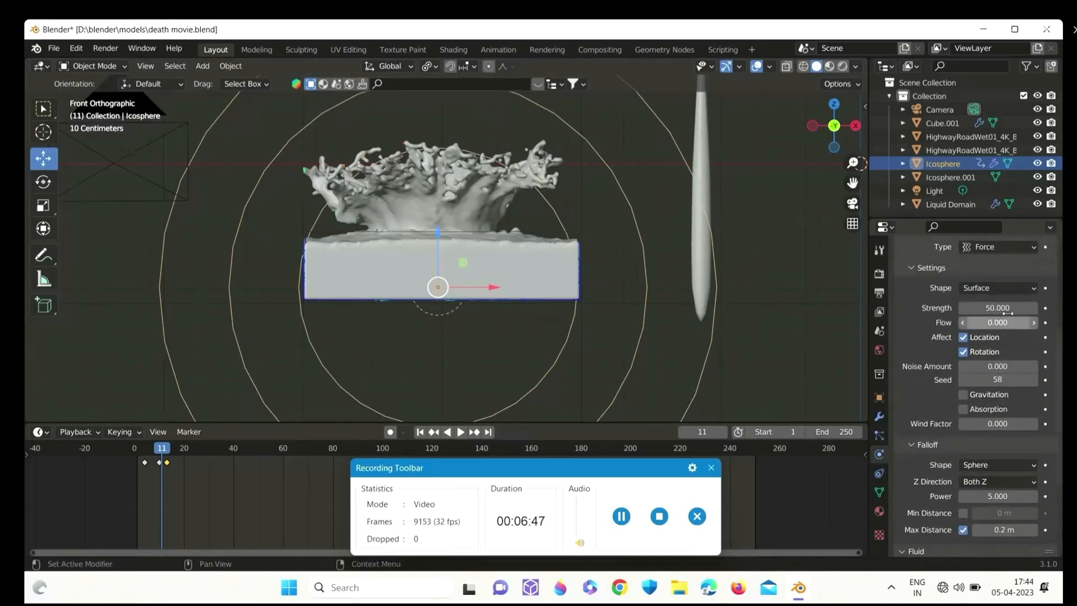
pyautogui.scroll(-3, 986, 469)
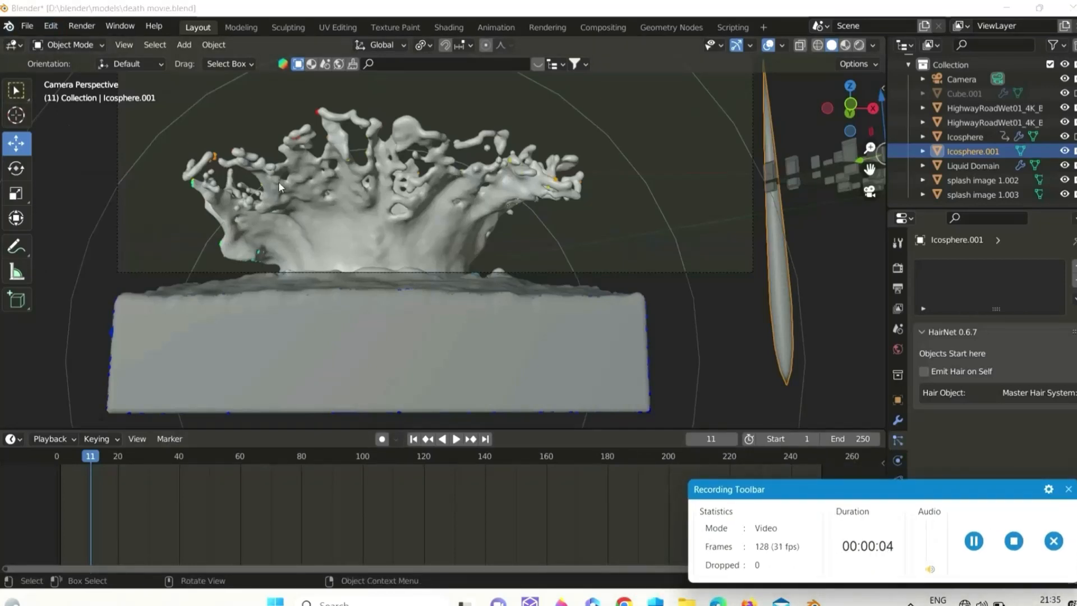
# - Select the Liquid Domain and split the 3D viewport to show its material in a Shader Editor without the sidebar
pyautogui.click(361, 203)
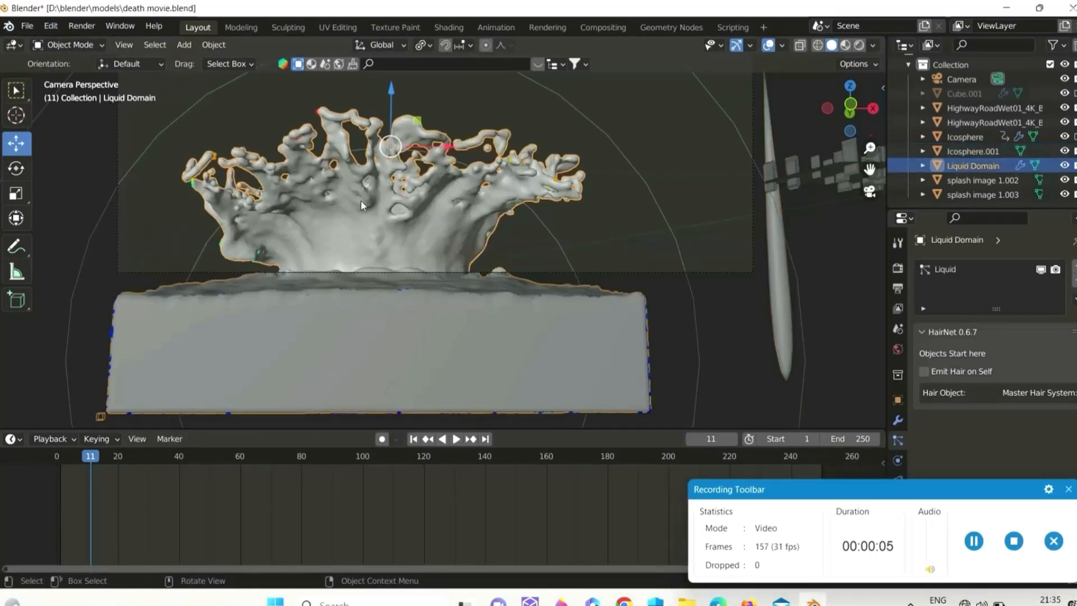
pyautogui.moveTo(138, 69); pyautogui.dragTo(400, 79)
pyautogui.click(8, 48)
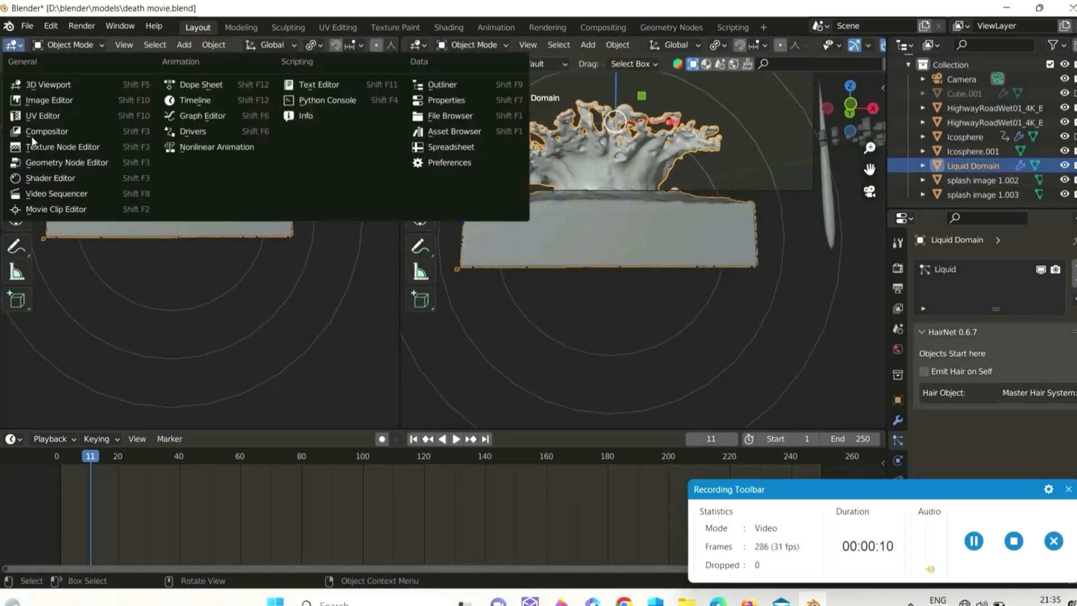
pyautogui.click(50, 178)
pyautogui.press('n')
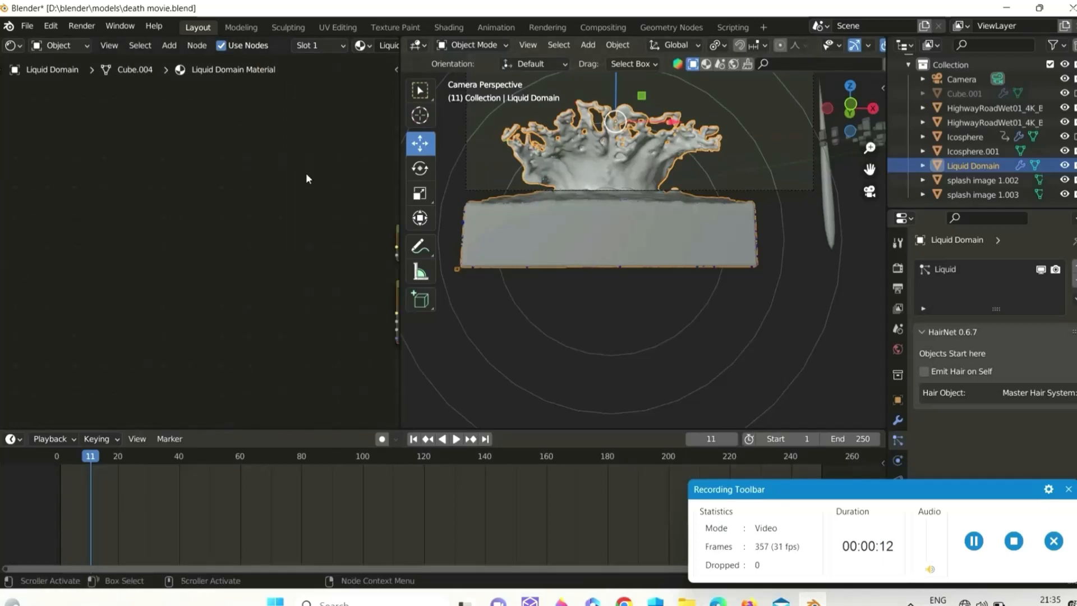
# - Examine the liquid material's Volume Absorption and Glass BSDF nodes and their links to the Material Output
pyautogui.scroll(-3, 308, 172)
pyautogui.moveTo(242, 424); pyautogui.dragTo(302, 424)
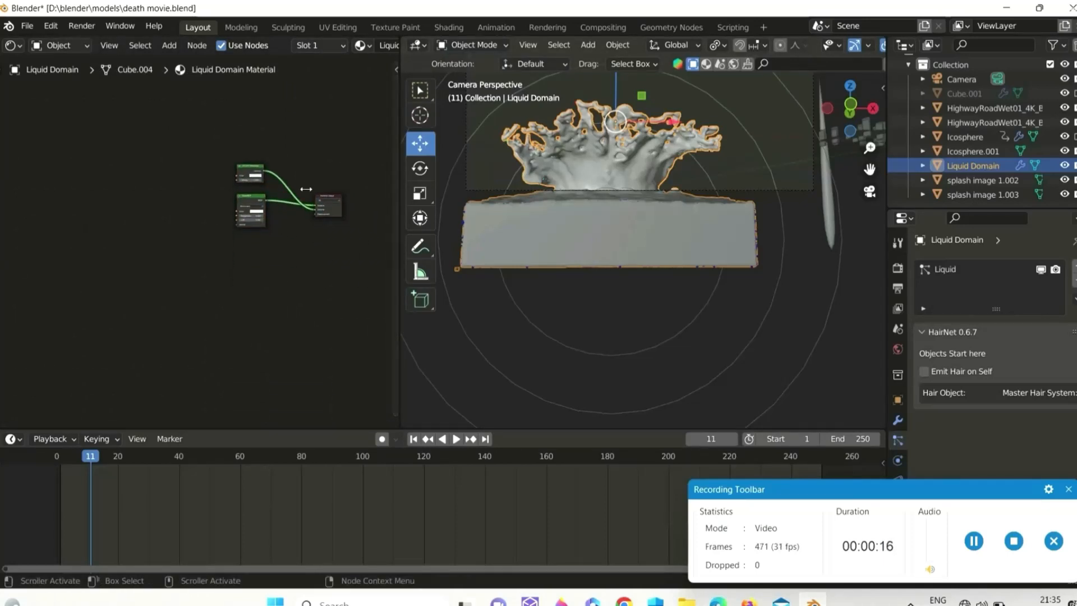
pyautogui.scroll(3, 187, 391)
pyautogui.moveTo(181, 423); pyautogui.dragTo(308, 421)
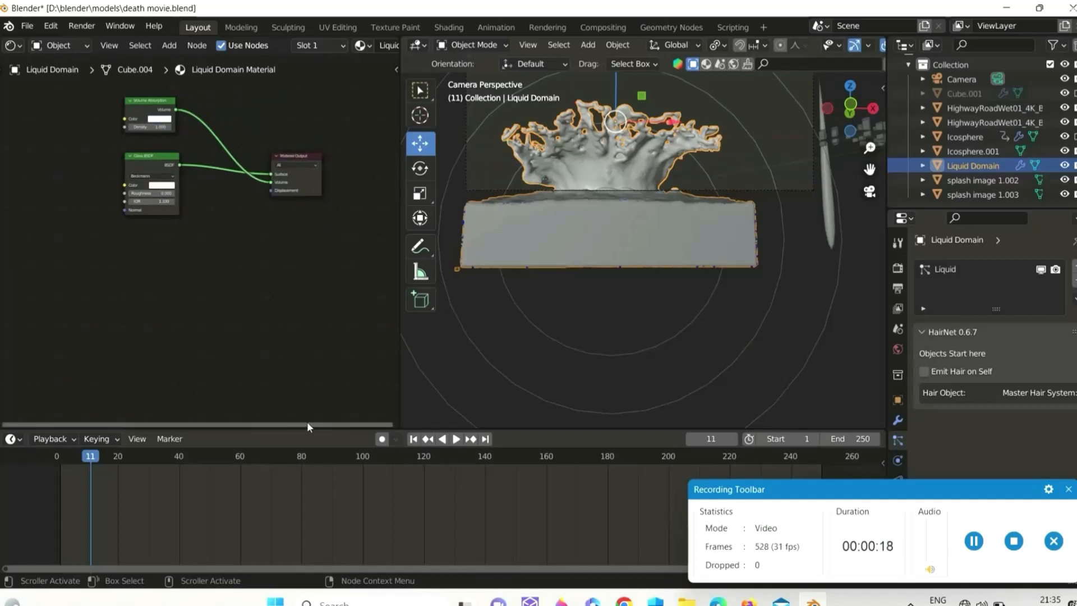
pyautogui.moveTo(395, 153); pyautogui.dragTo(398, 89)
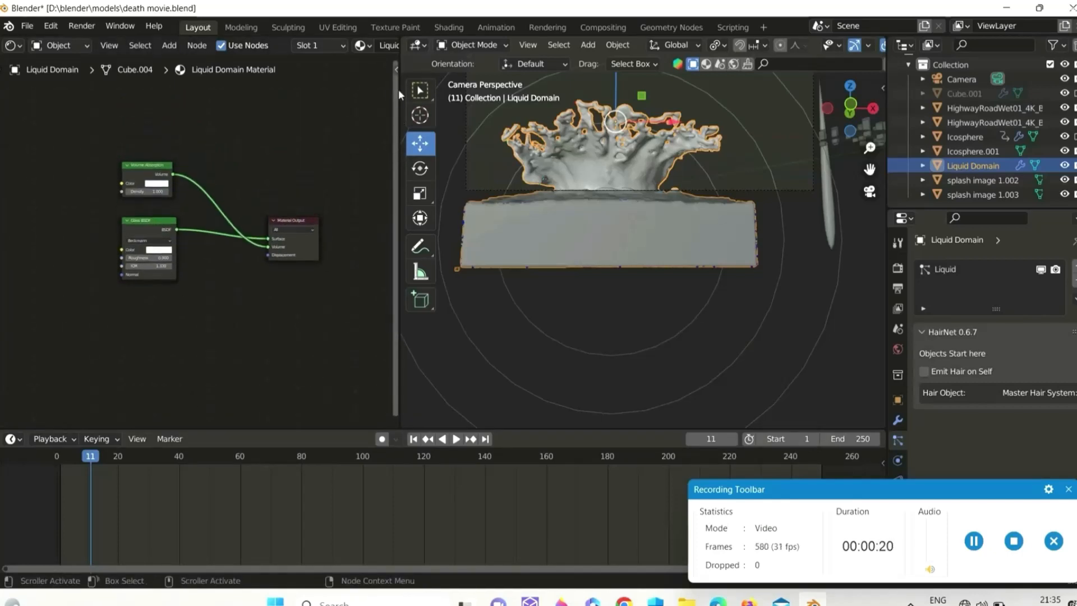
pyautogui.scroll(3, 247, 160)
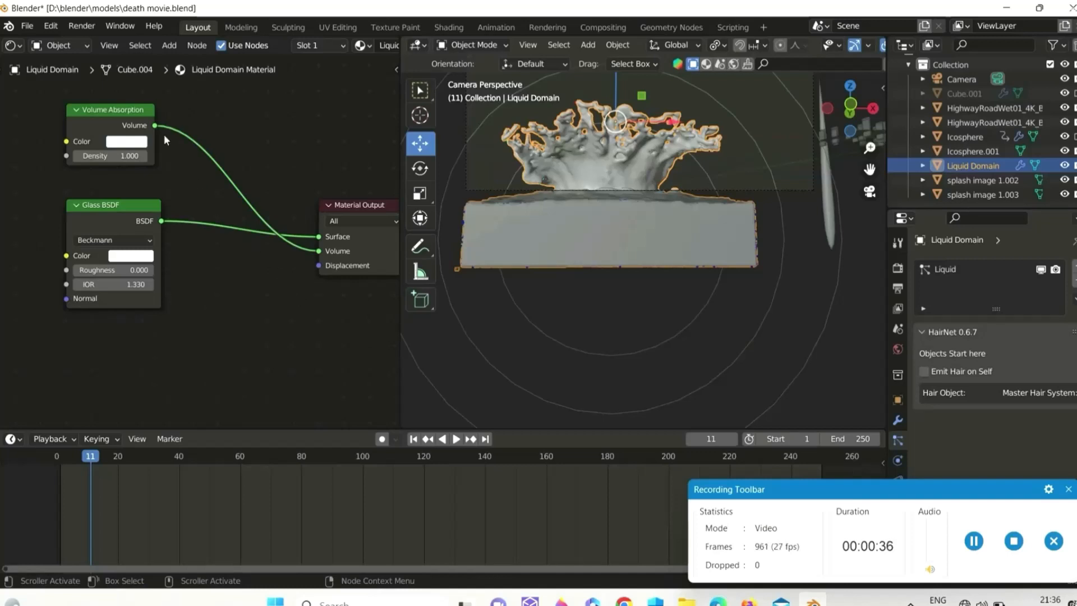
pyautogui.scroll(-2, 574, 200)
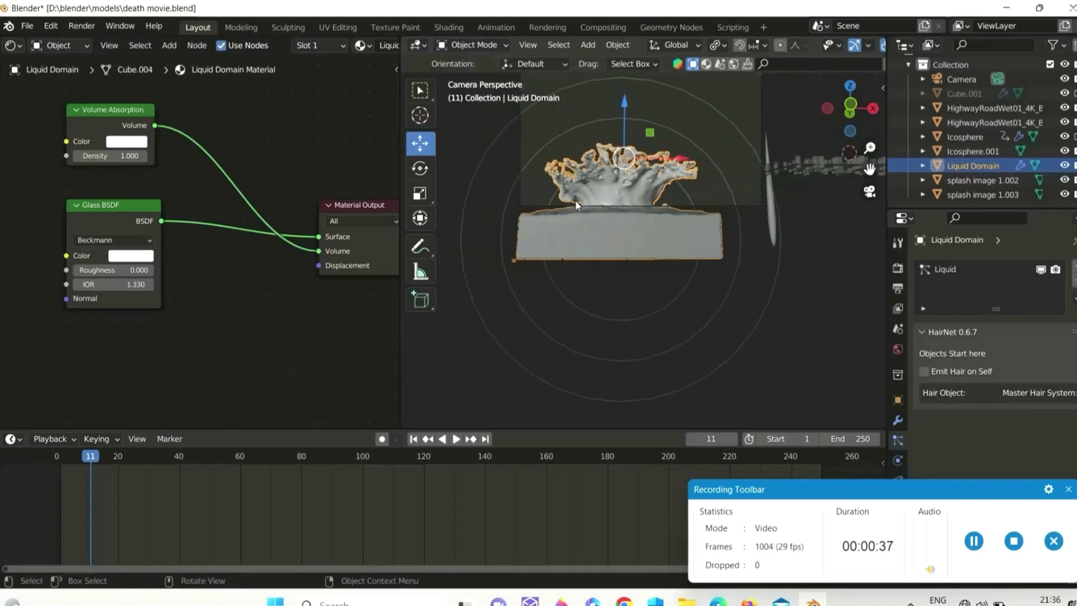
# - Join the Shader Editor area back into the 3D viewport so the viewport fills the space
pyautogui.rightClick(399, 53)
pyautogui.click(372, 88)
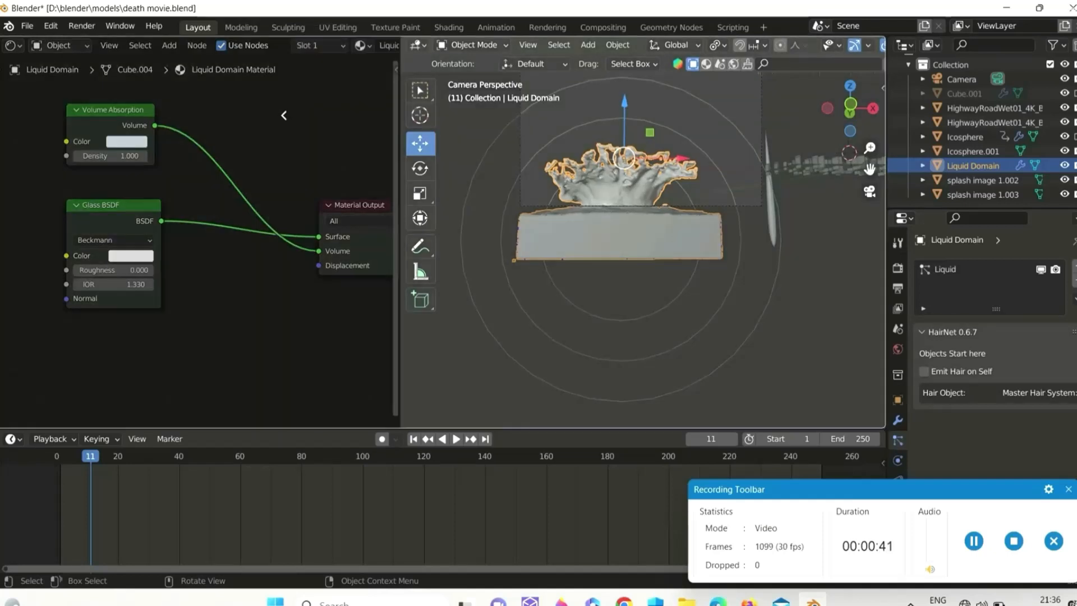
pyautogui.click(283, 115)
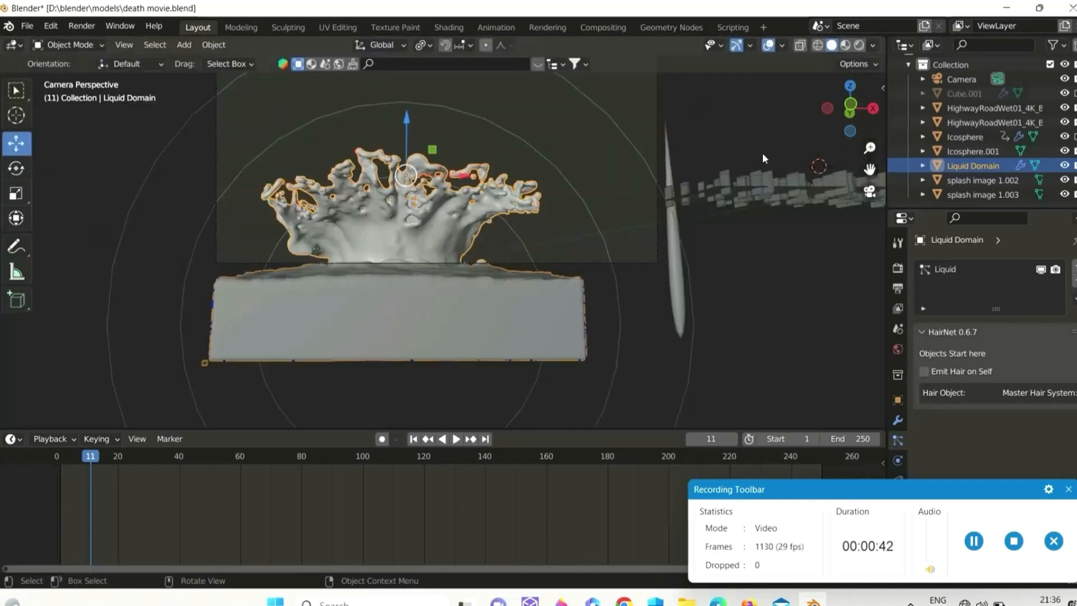
# - Compare the liquid in Material Preview and Rendered shading, leaving the 3D viewport in Rendered shading
pyautogui.click(858, 46)
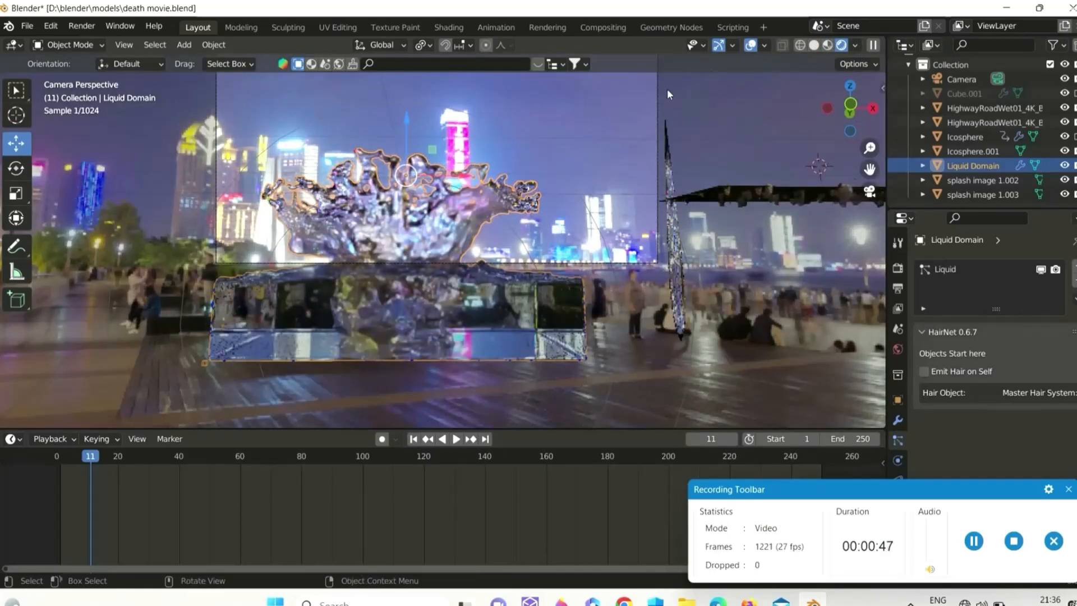
pyautogui.click(828, 47)
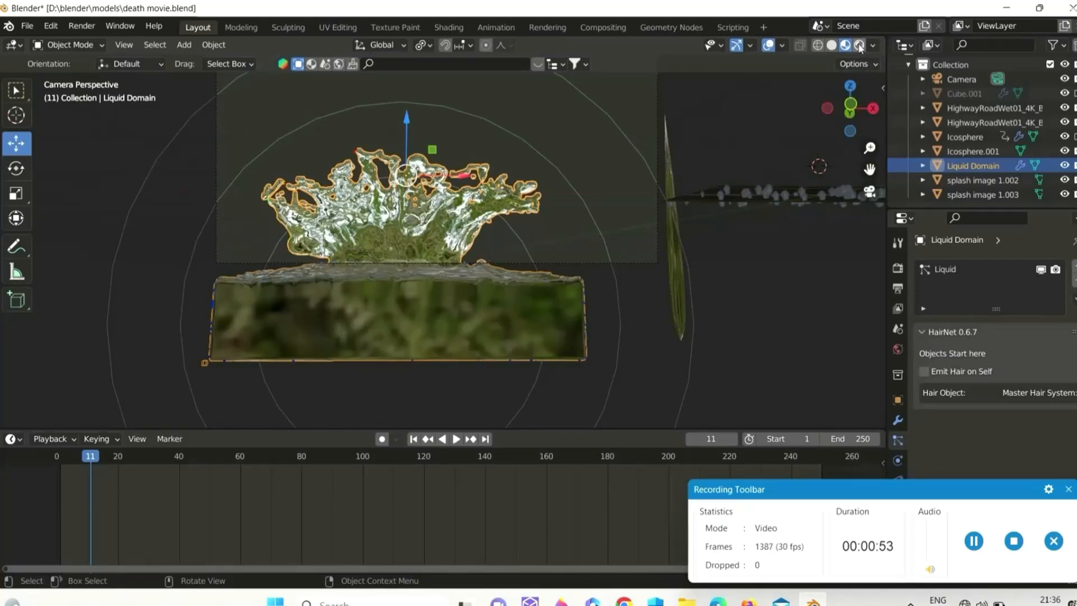
pyautogui.click(858, 45)
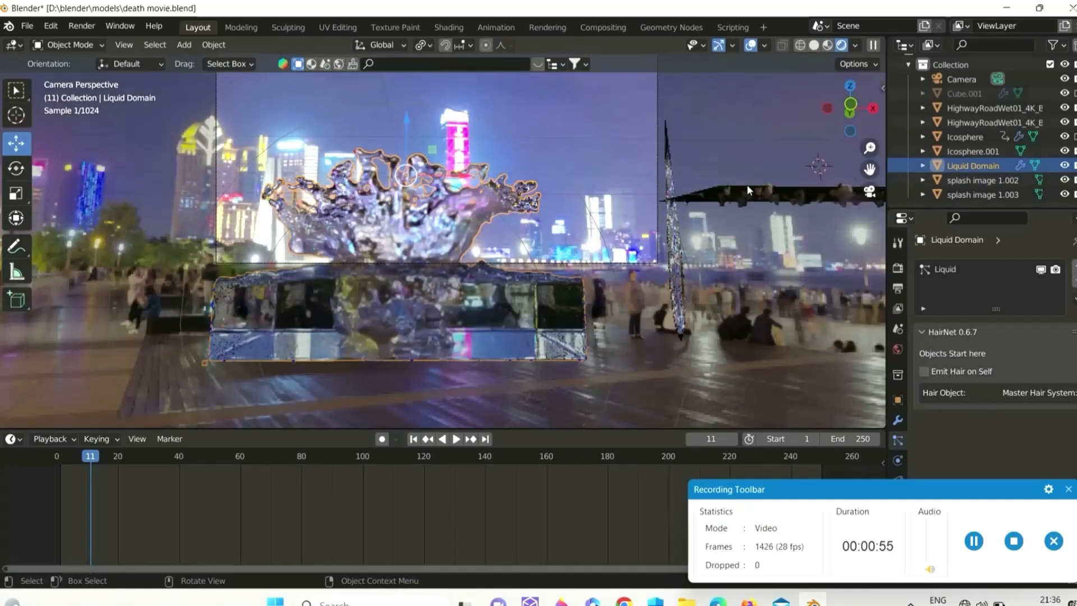
# - Unlink the shanghai_bund environment image from the World surface color and start opening a replacement image
pyautogui.click(898, 349)
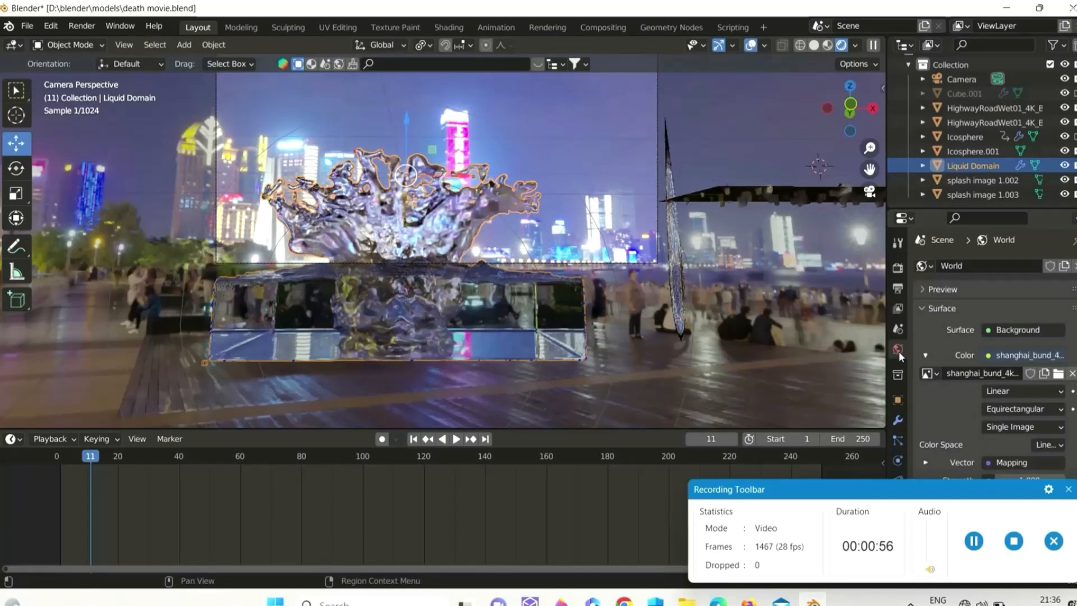
pyautogui.scroll(-2, 1024, 396)
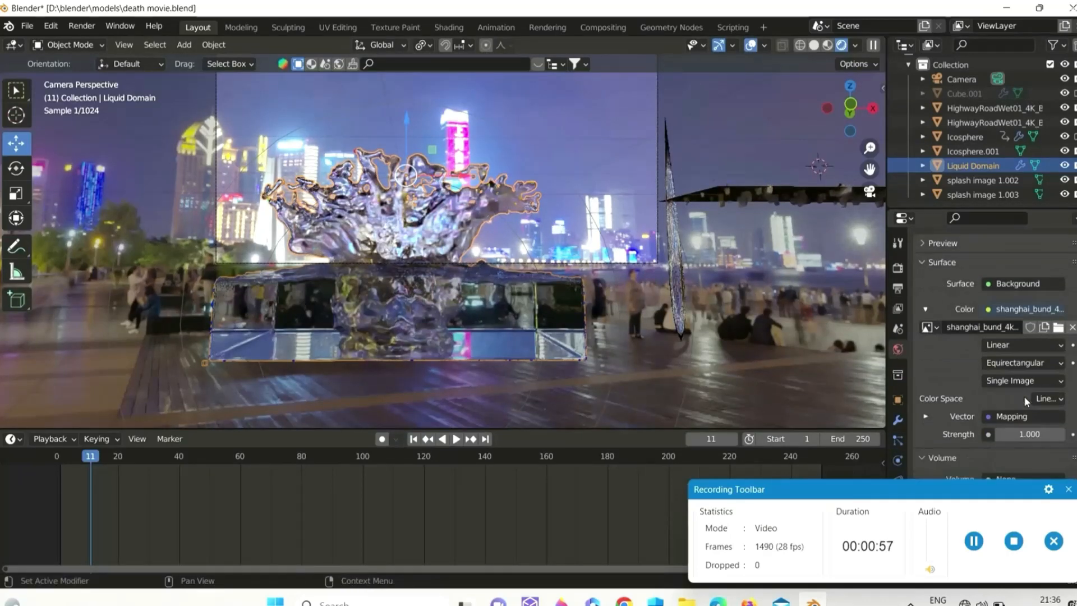
pyautogui.click(1071, 328)
pyautogui.click(1052, 327)
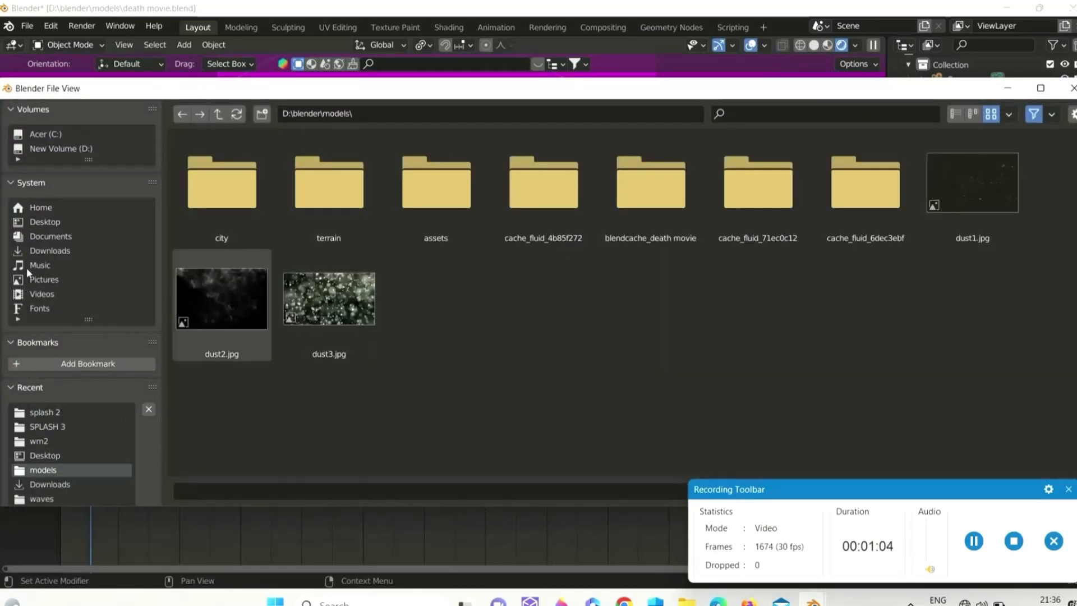
# - Load eilenriede_park_4k.hdr from D:\blender\environment as the World's environment texture
pyautogui.click(45, 222)
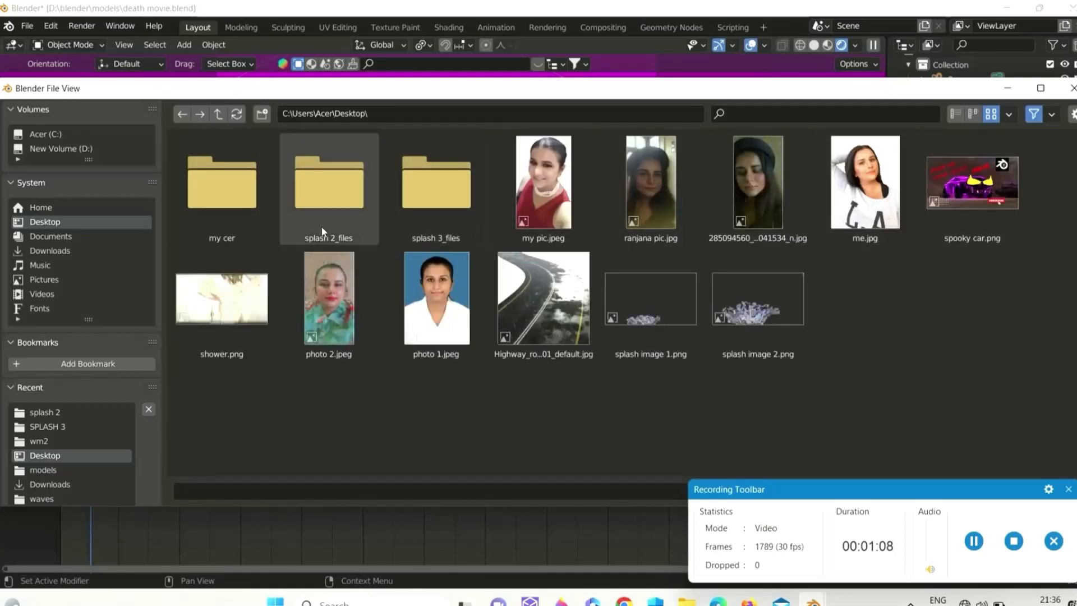
pyautogui.click(78, 148)
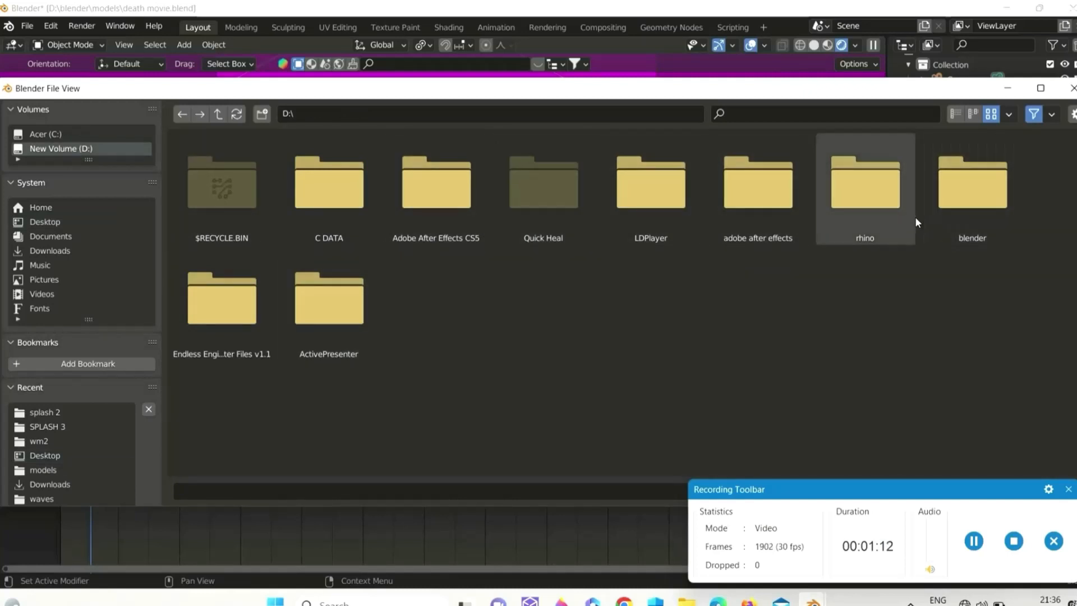
pyautogui.doubleClick(960, 218)
pyautogui.doubleClick(645, 218)
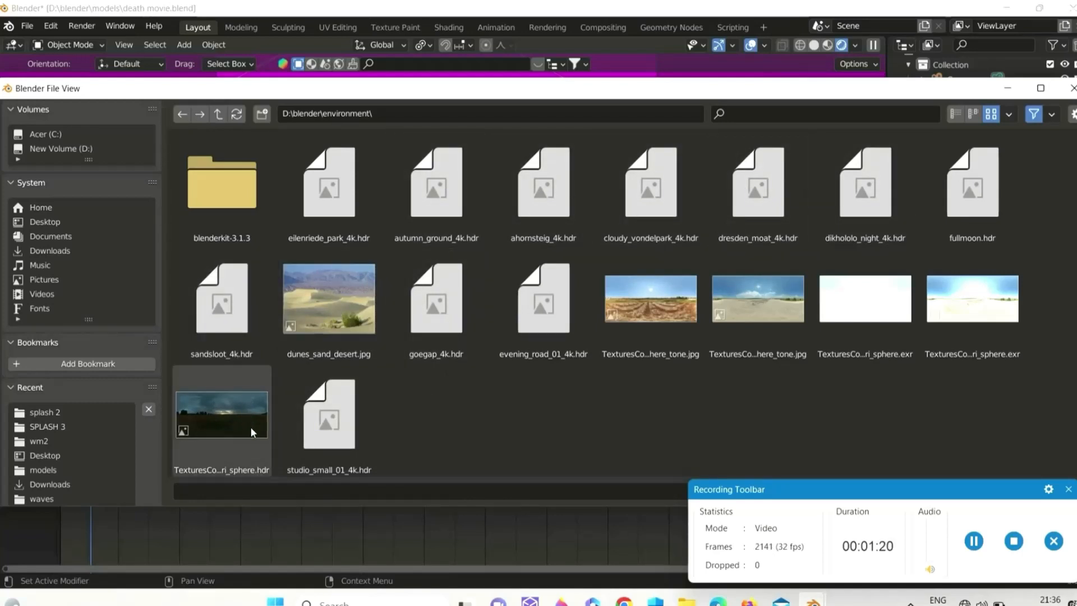
pyautogui.scroll(-1, 322, 408)
pyautogui.click(322, 409)
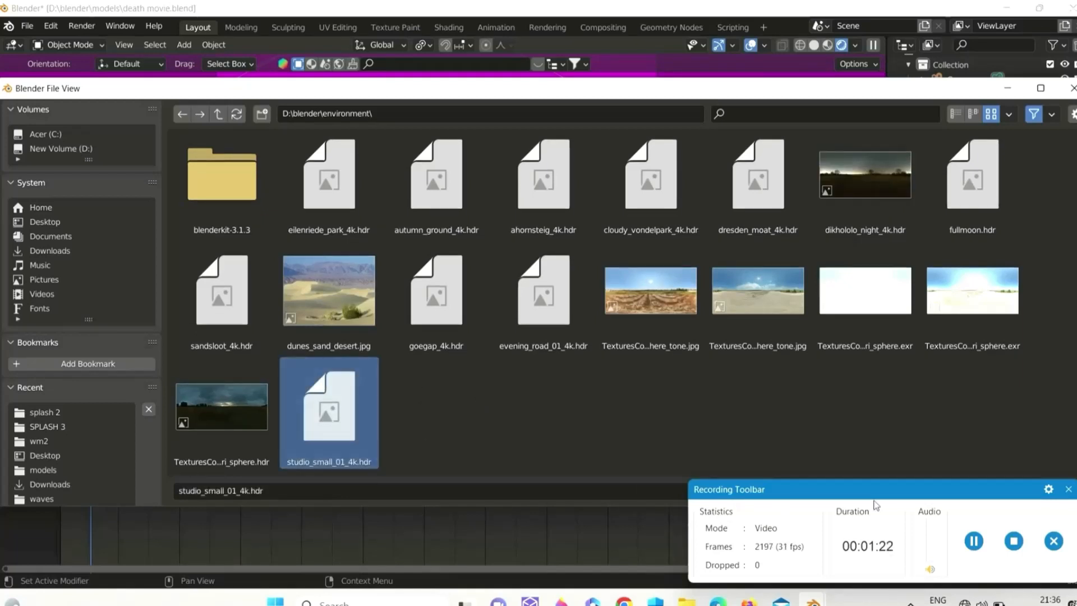
pyautogui.moveTo(881, 494); pyautogui.dragTo(669, 497)
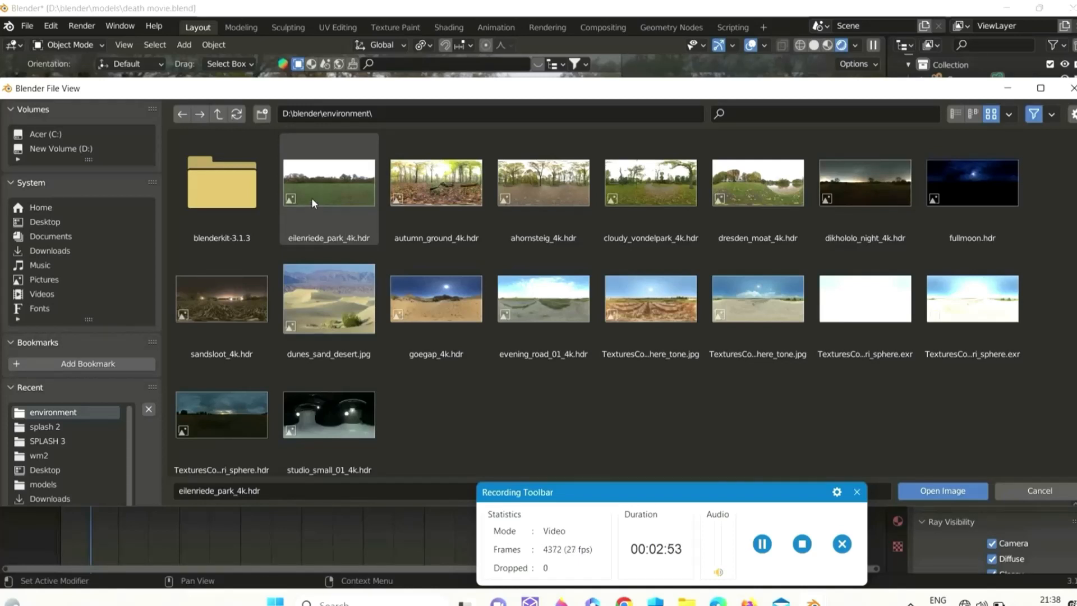
pyautogui.click(1073, 88)
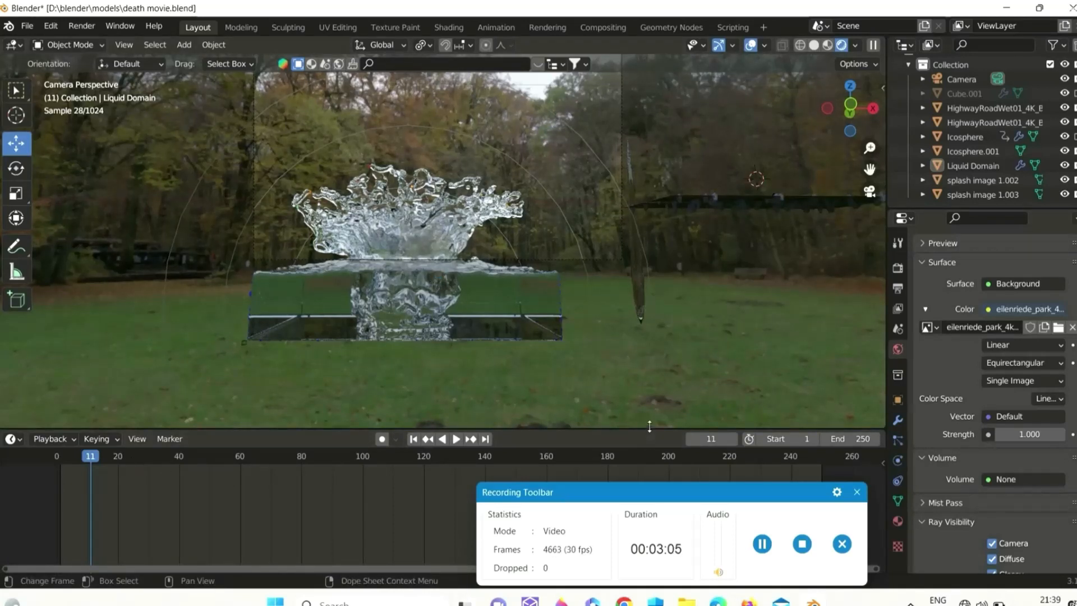
# - Enable Transparent film in the render settings and play back the splash animation
pyautogui.scroll(3, 541, 305)
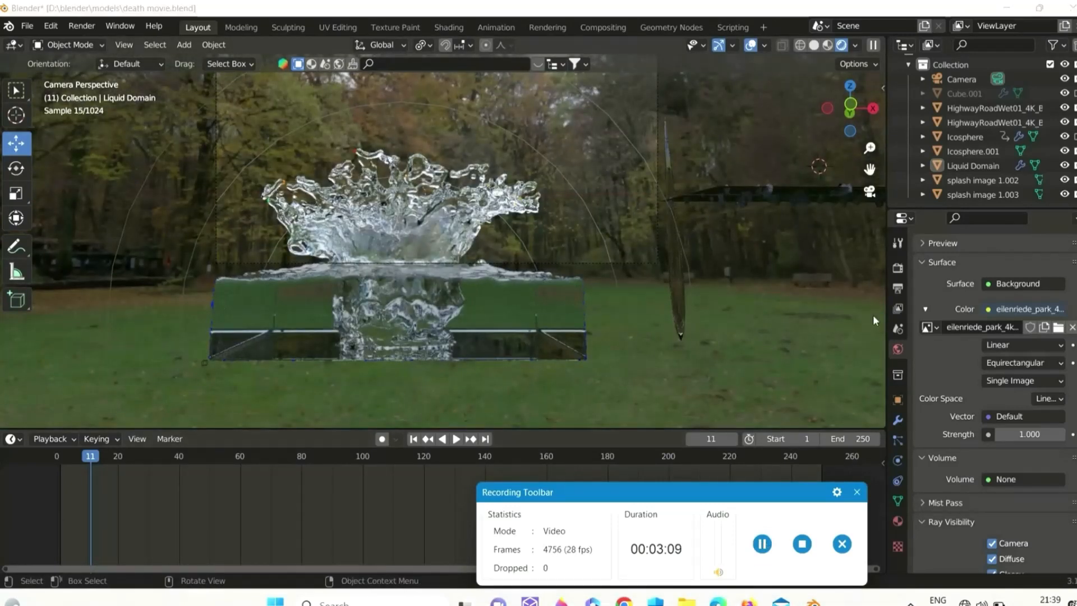
pyautogui.click(897, 288)
pyautogui.scroll(-5, 968, 396)
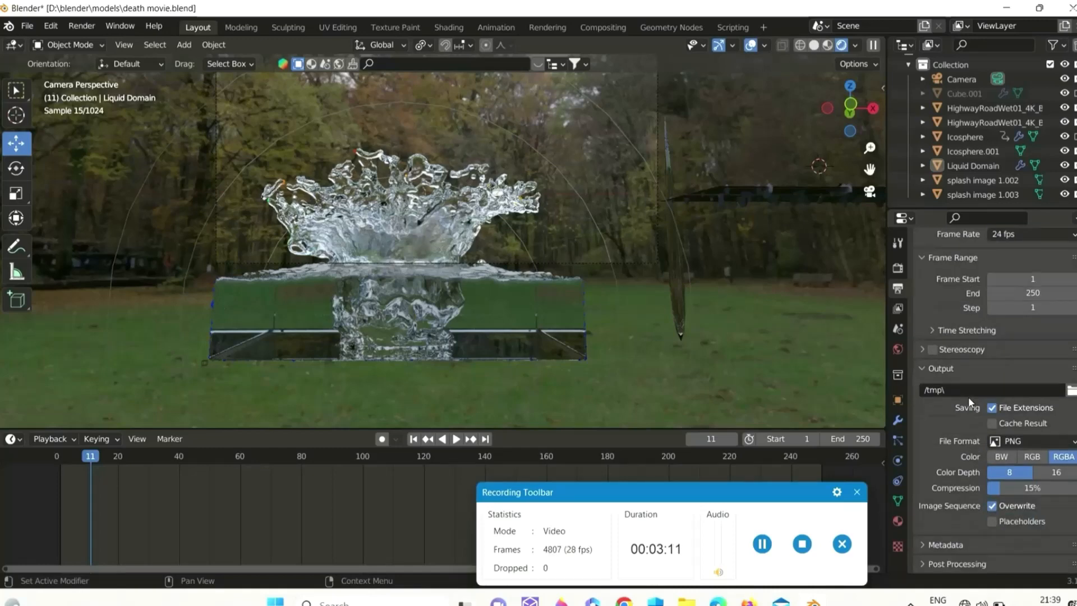
pyautogui.scroll(7, 980, 469)
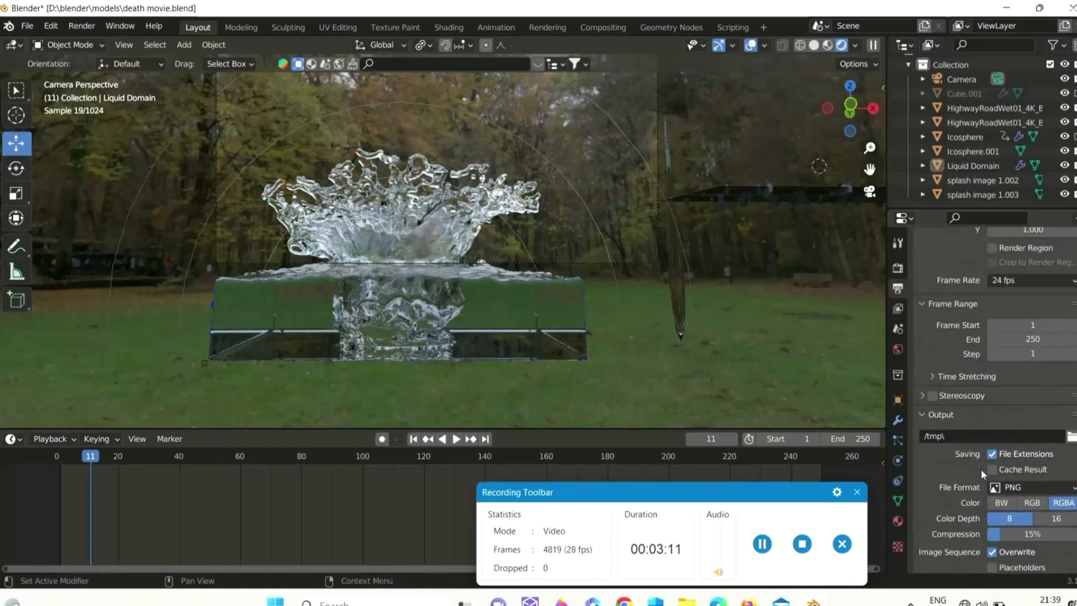
pyautogui.click(897, 268)
pyautogui.scroll(-6, 991, 405)
pyautogui.scroll(-15, 993, 410)
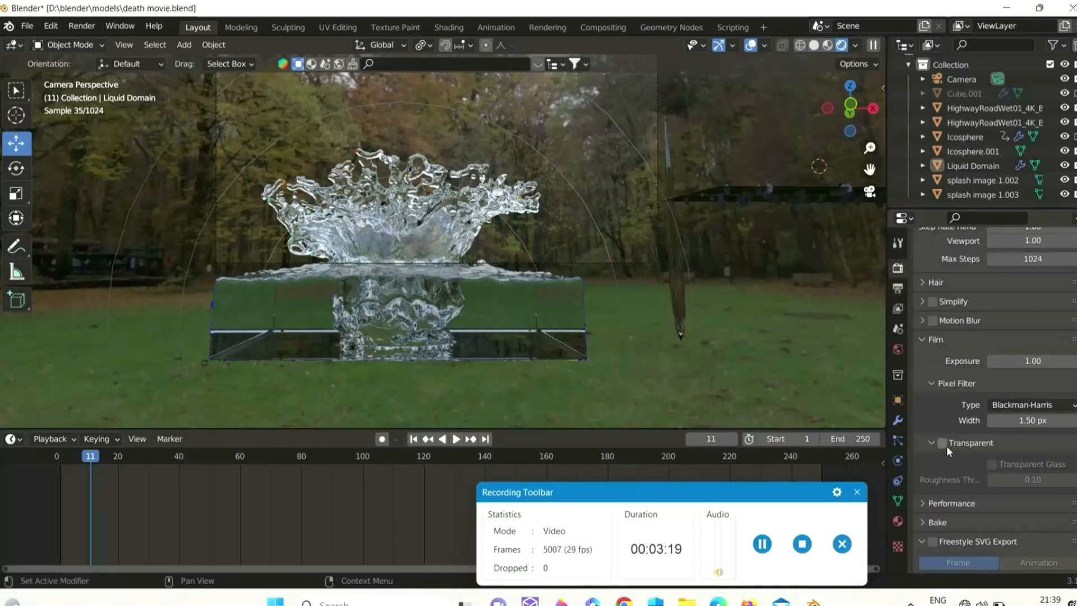
pyautogui.click(941, 442)
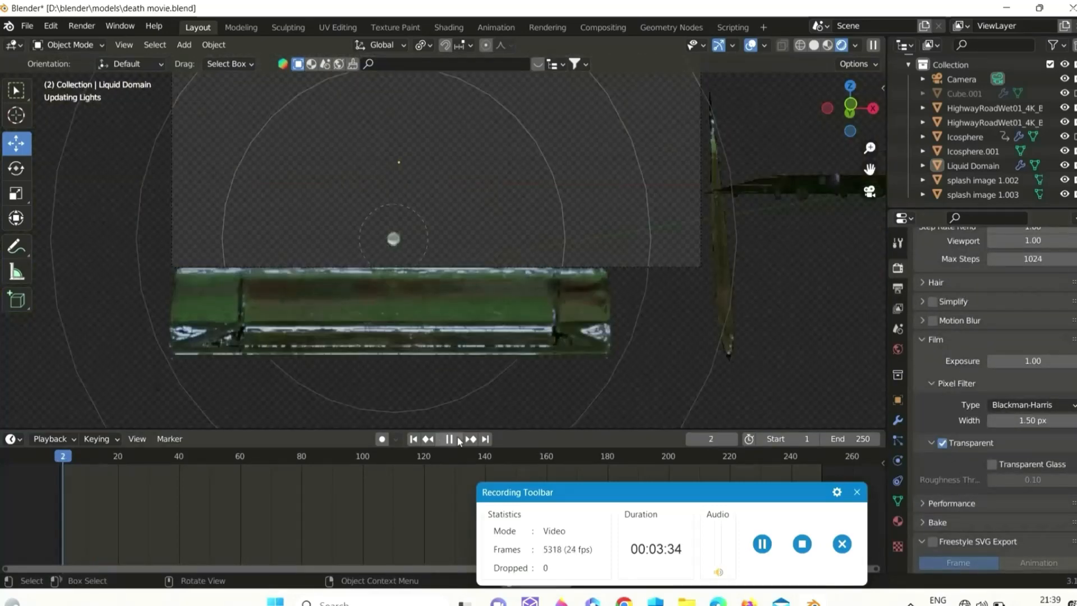
pyautogui.click(456, 438)
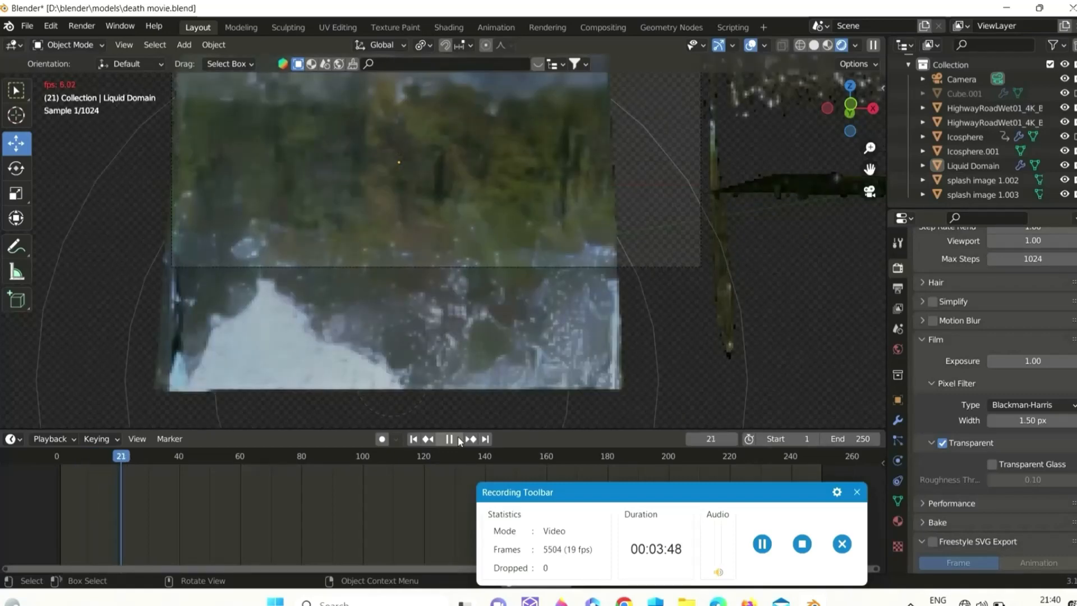
pyautogui.click(769, 545)
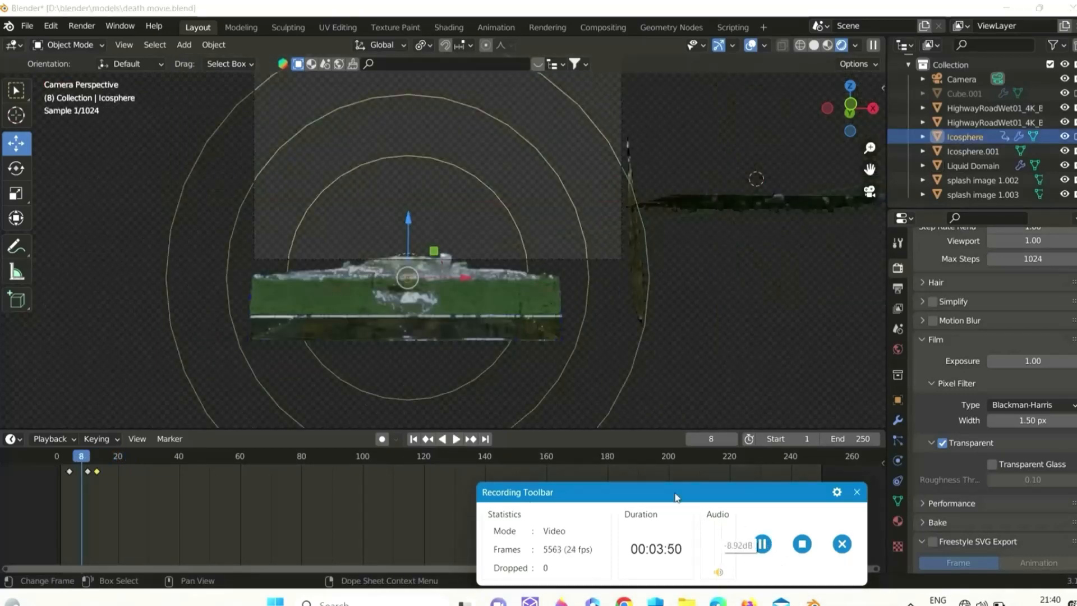
# - Turn off the Icosphere's viewport visibility in its object properties
pyautogui.click(898, 398)
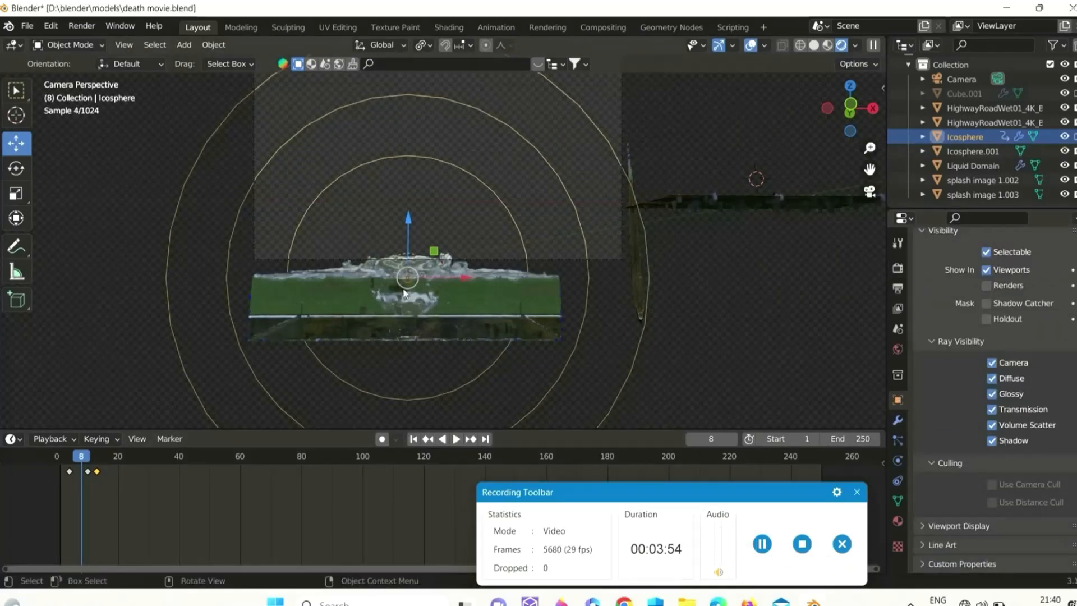
pyautogui.scroll(8, 997, 447)
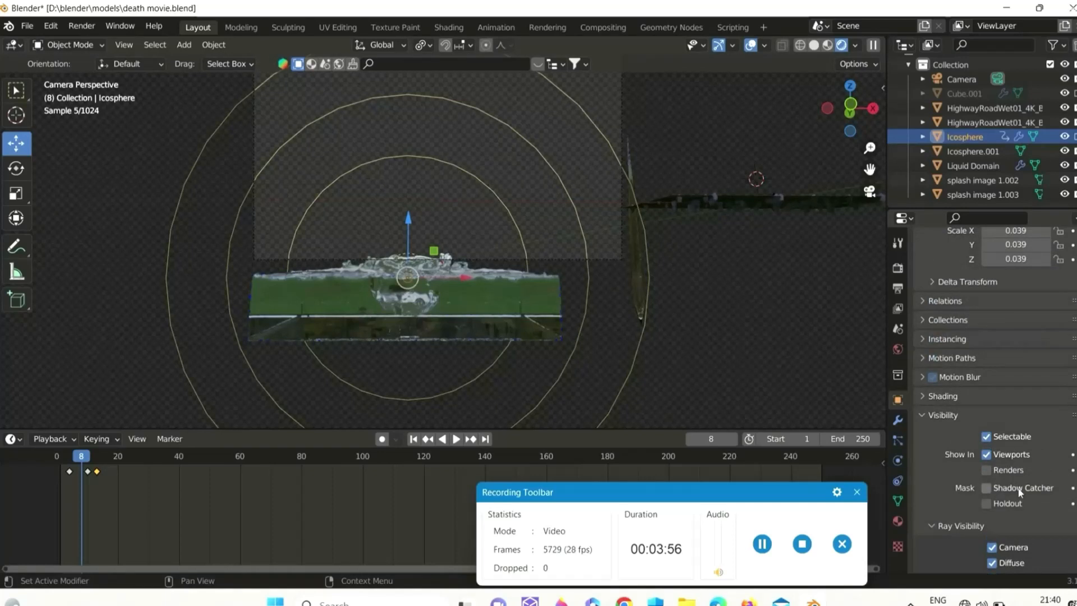
pyautogui.click(986, 454)
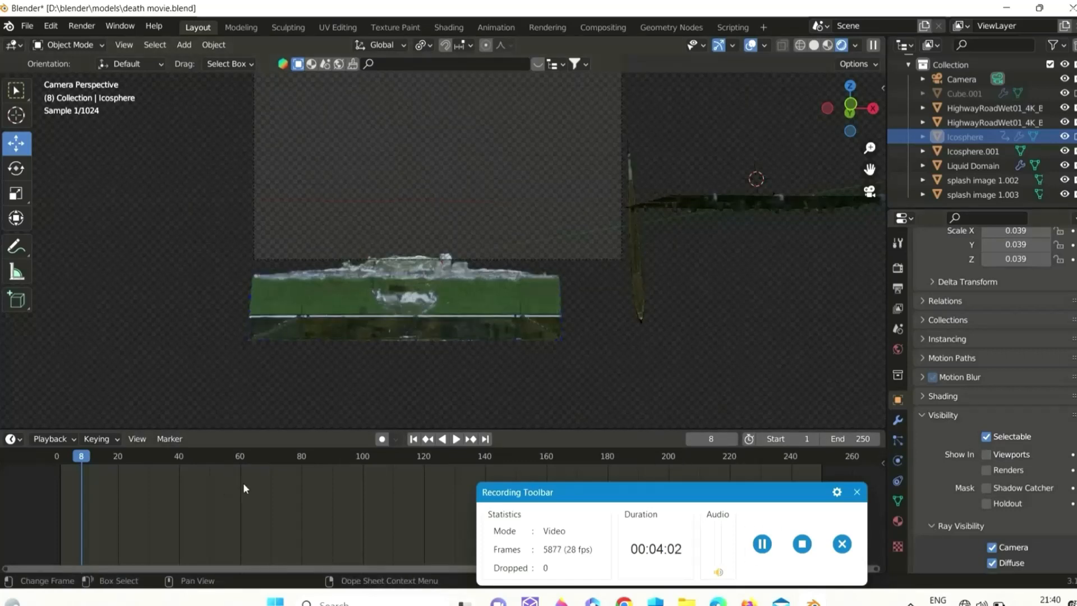
# - Play and scrub the splash animation from frame 1 with the Icosphere hidden, and return to the first frame
pyautogui.click(413, 439)
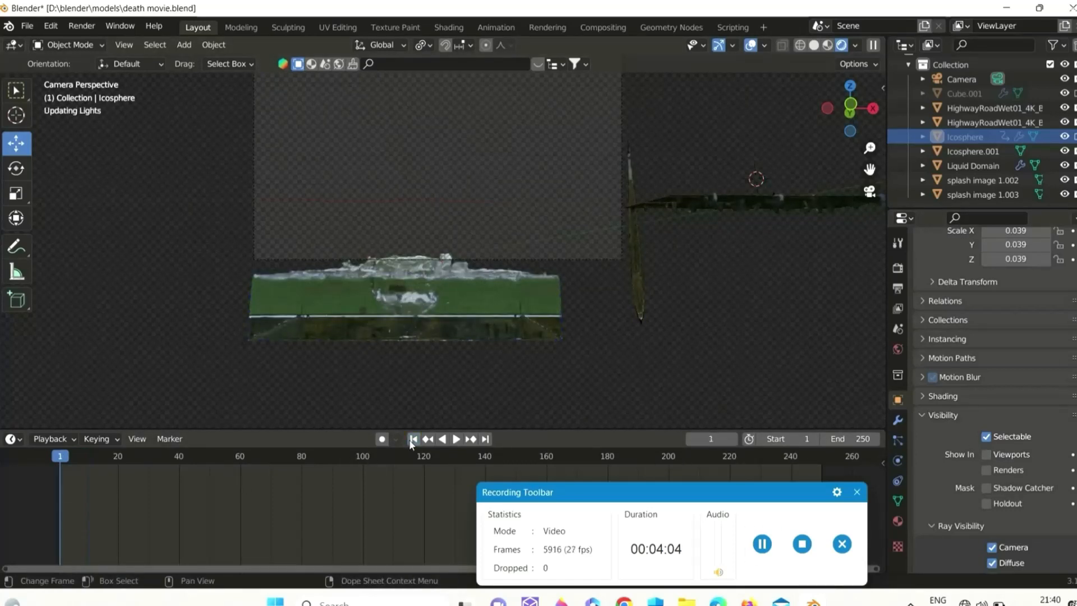
pyautogui.press('space')
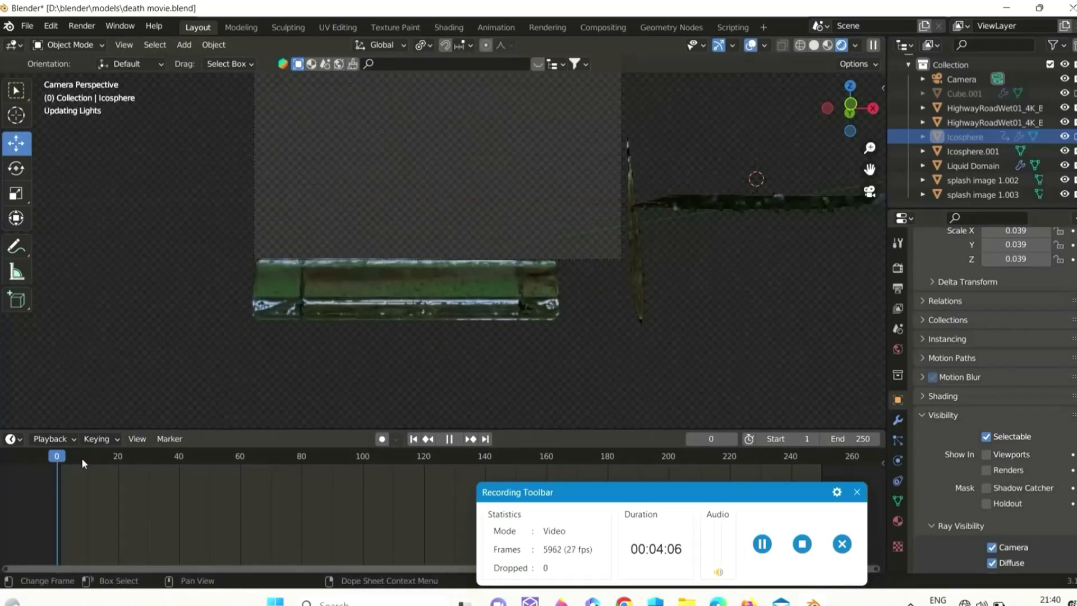
pyautogui.moveTo(96, 459); pyautogui.dragTo(77, 461)
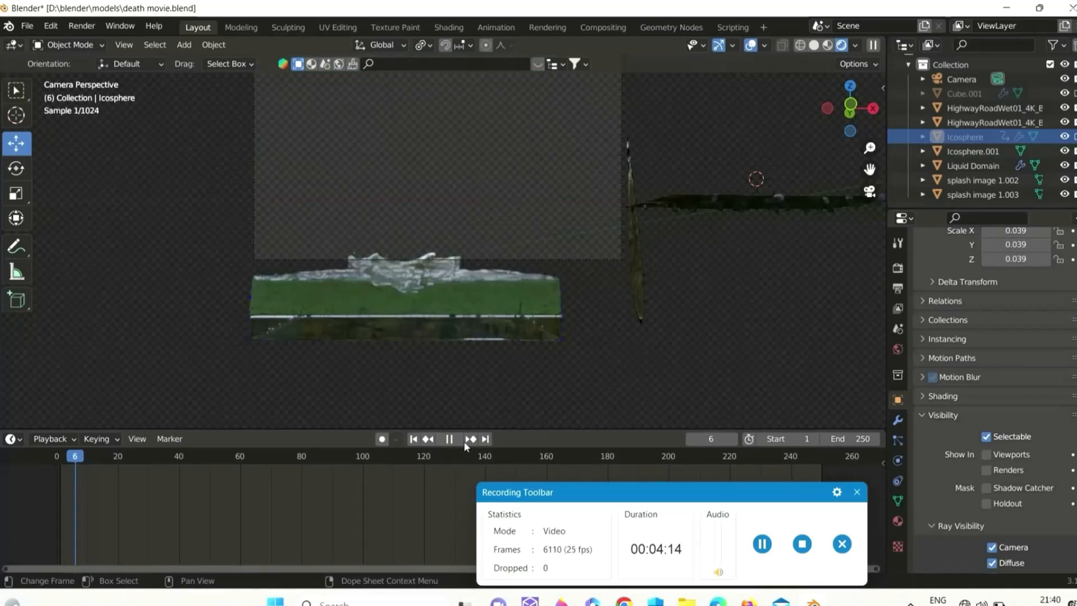
pyautogui.press('space')
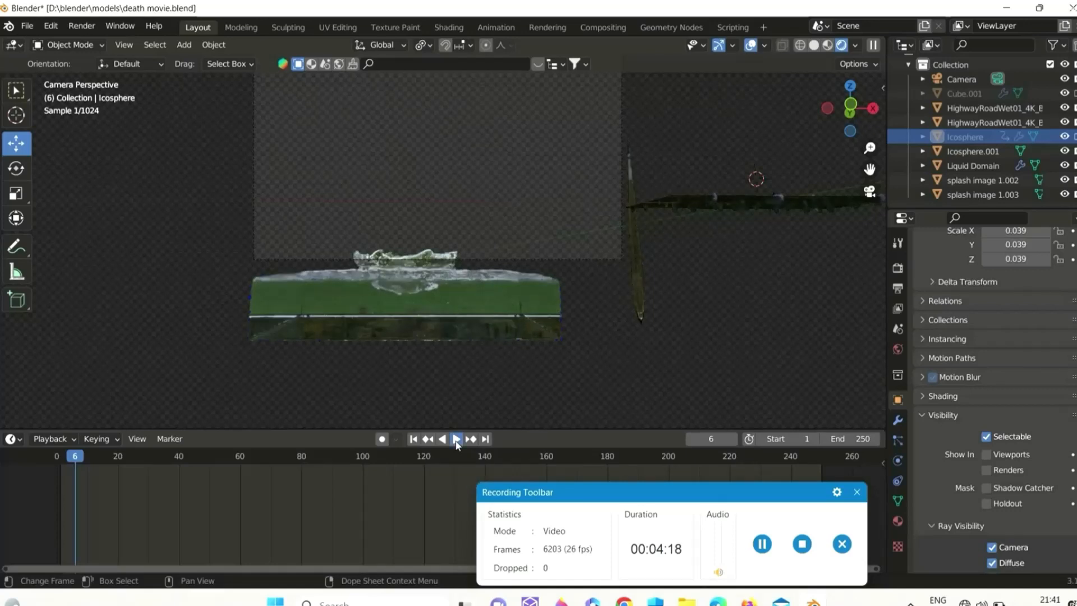
pyautogui.click(456, 442)
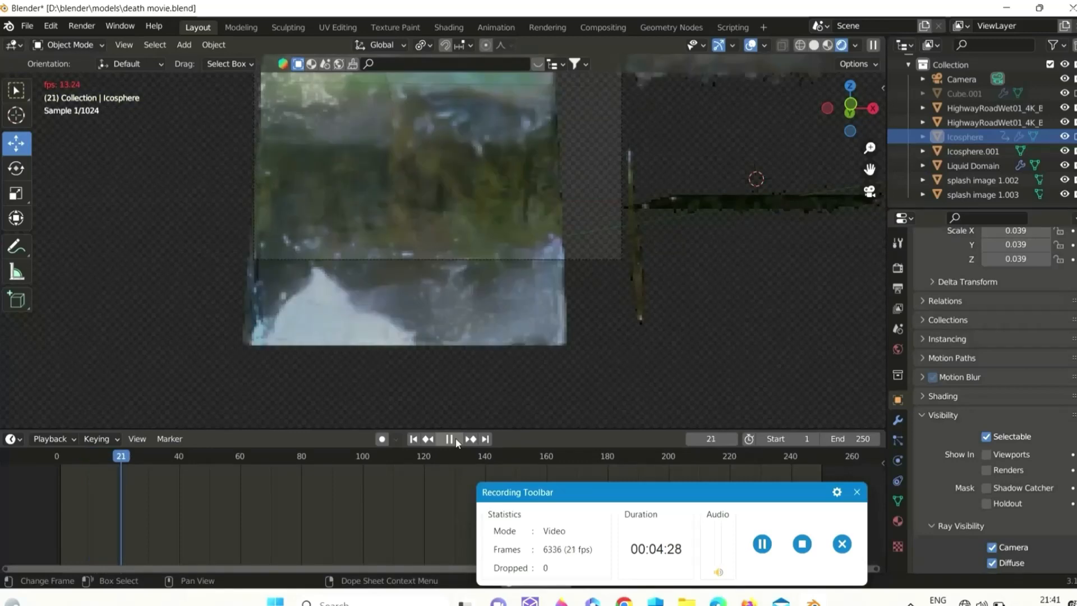
pyautogui.click(452, 439)
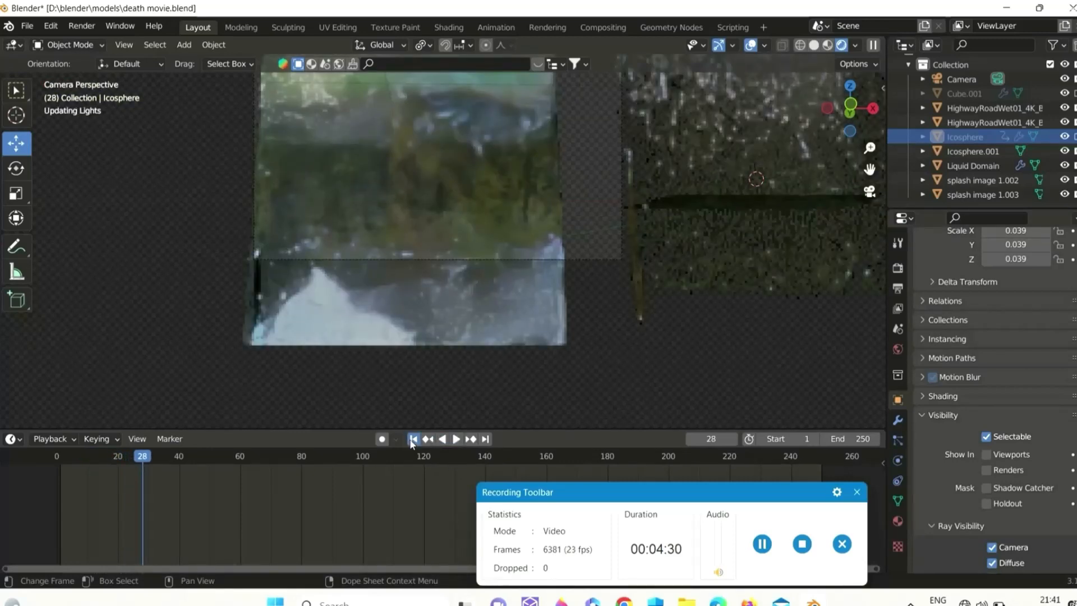
pyautogui.click(413, 439)
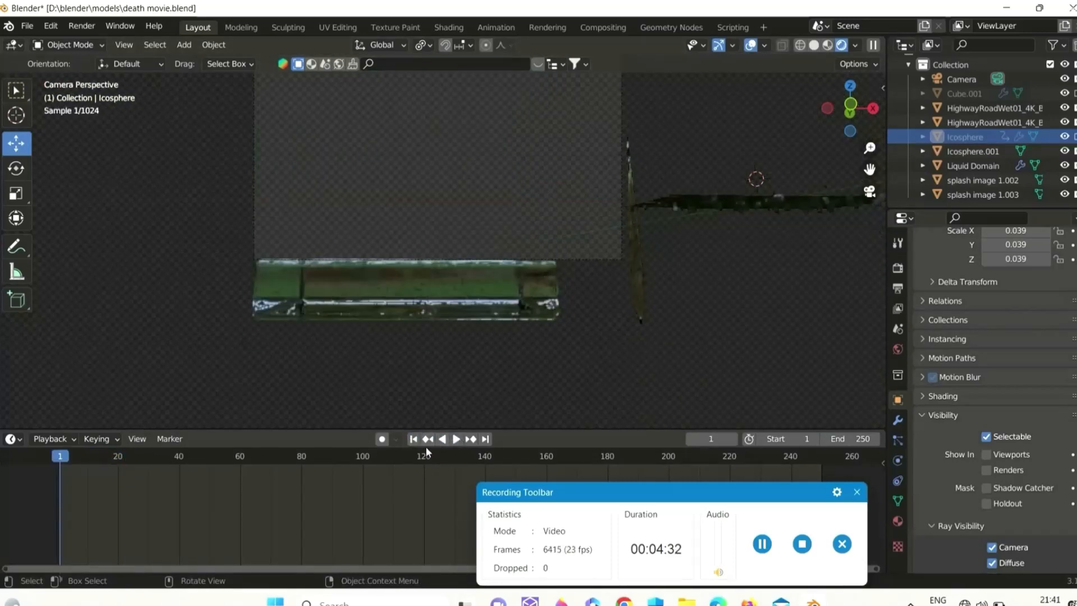